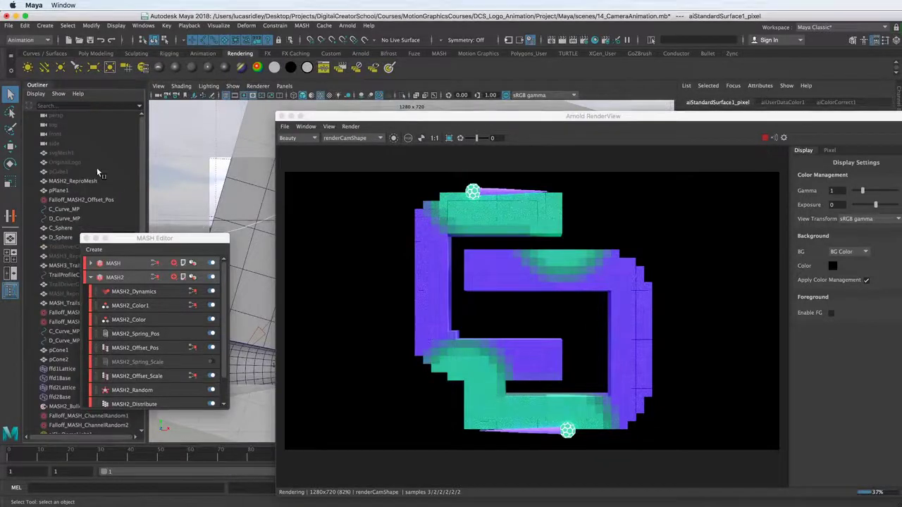
# Step: Unhide OriginalLogo, close the Arnold RenderView, and play the animation, stopping at frame 192
pyautogui.click(58, 163)
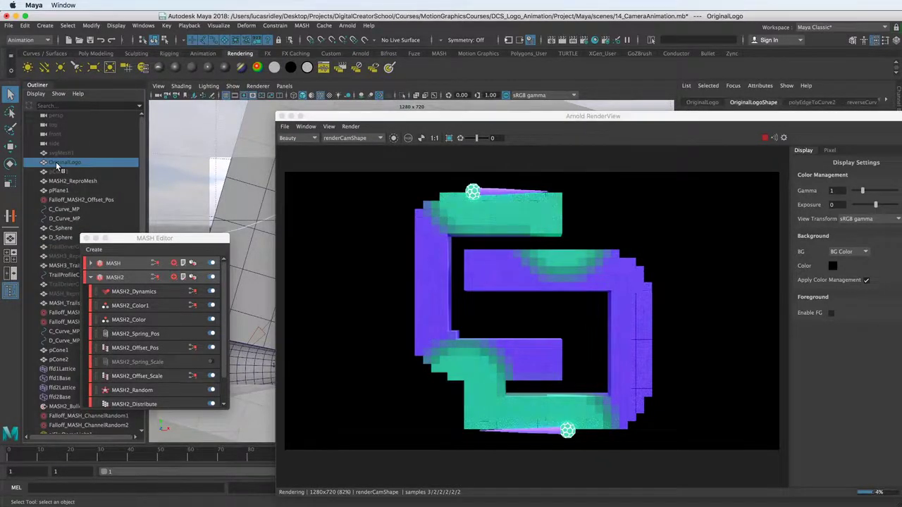
pyautogui.hotkey('shift', 'h')
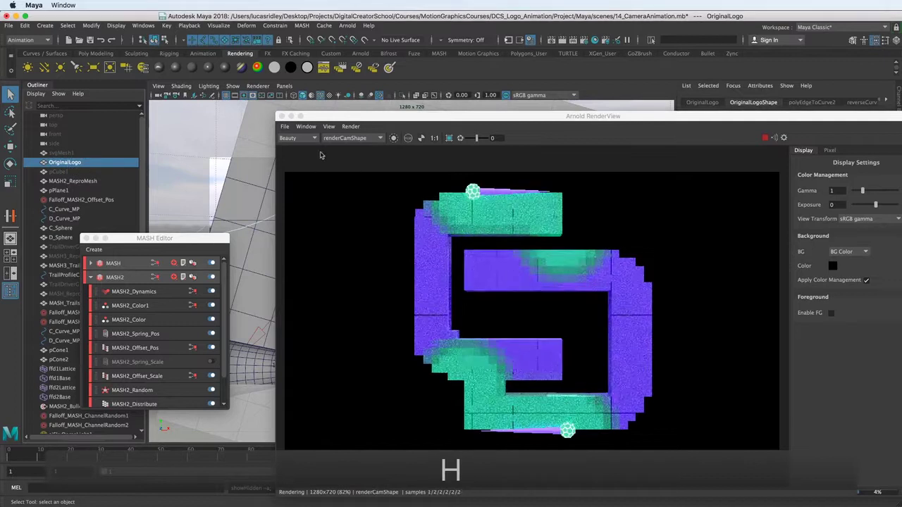
pyautogui.moveTo(526, 117); pyautogui.dragTo(478, 145)
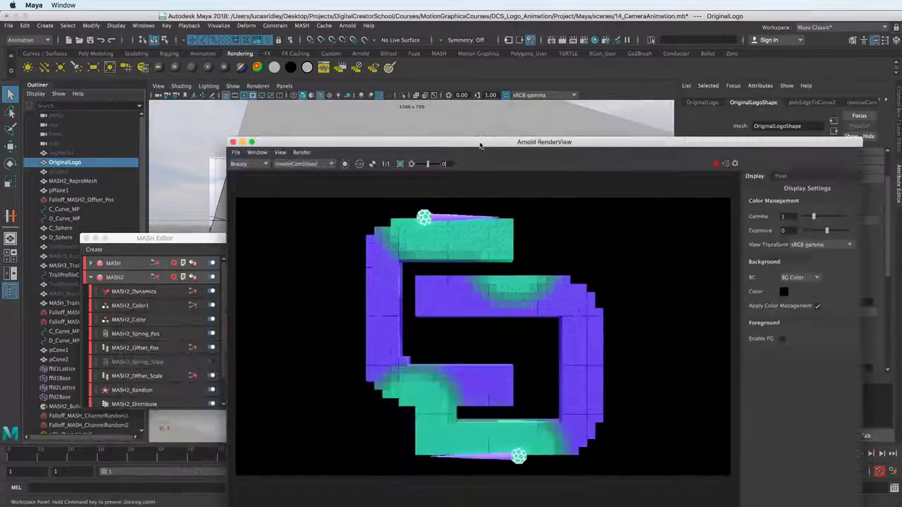
pyautogui.click(233, 142)
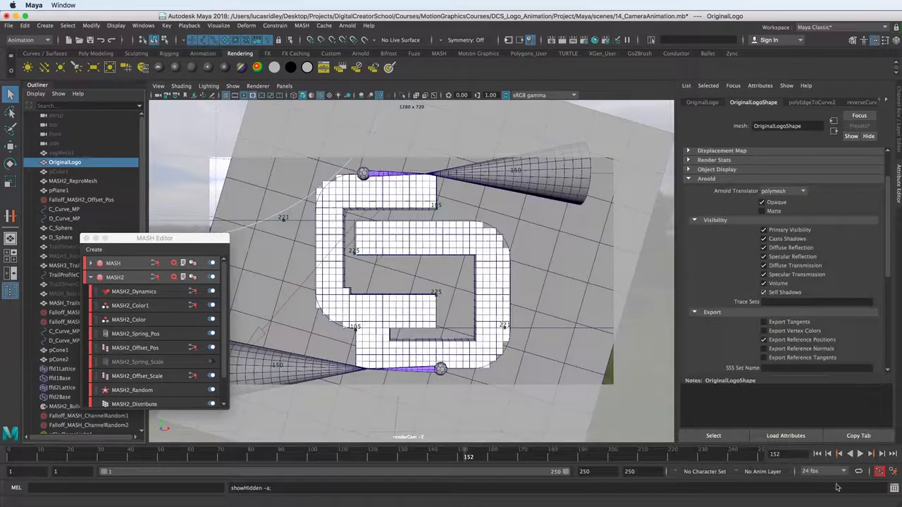
pyautogui.click(860, 455)
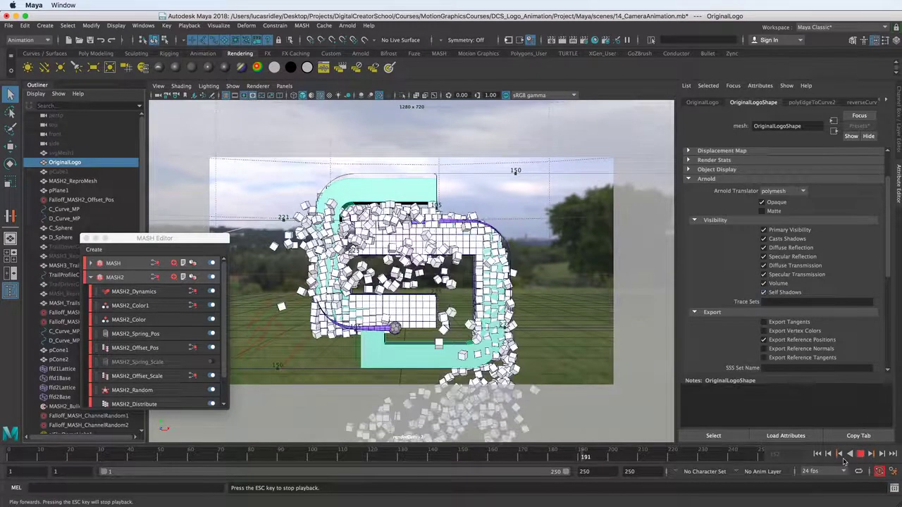
pyautogui.click(859, 456)
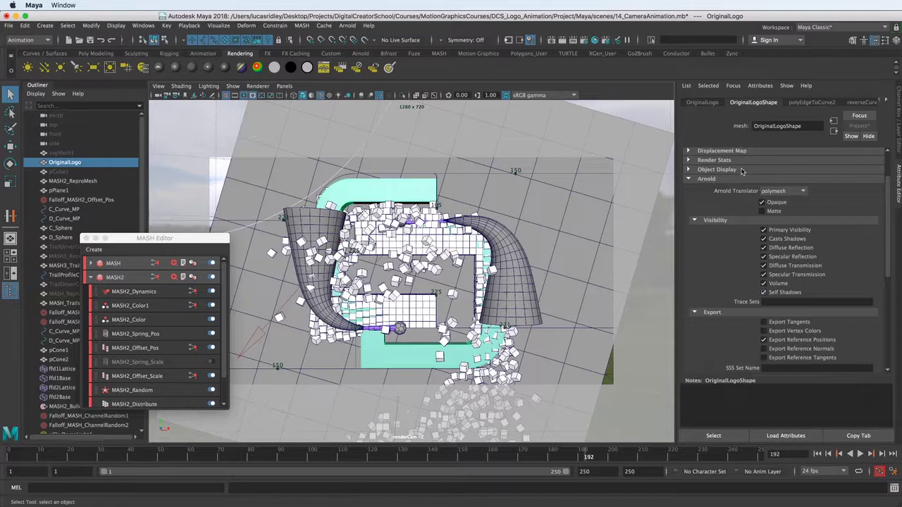
# Step: Assign a new Arnold aiStandardSurface material to the OriginalLogo mesh
pyautogui.rightClick(382, 186)
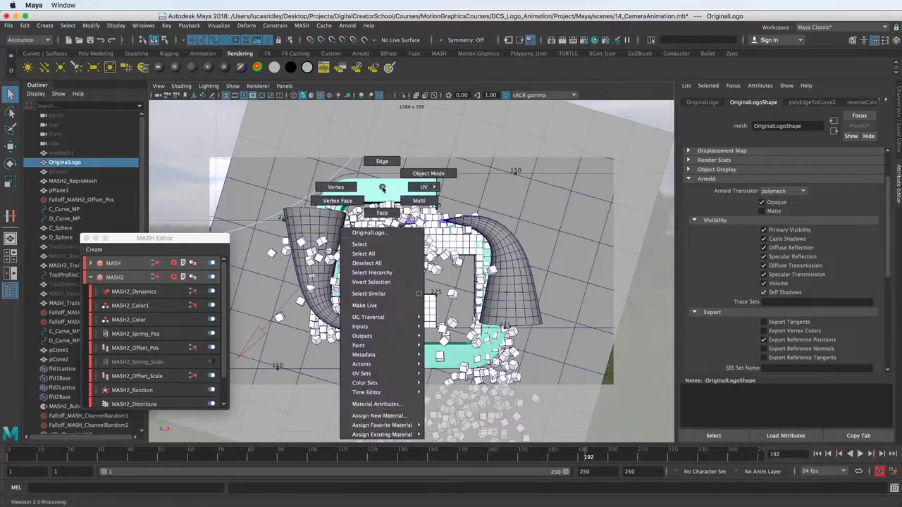
pyautogui.click(403, 416)
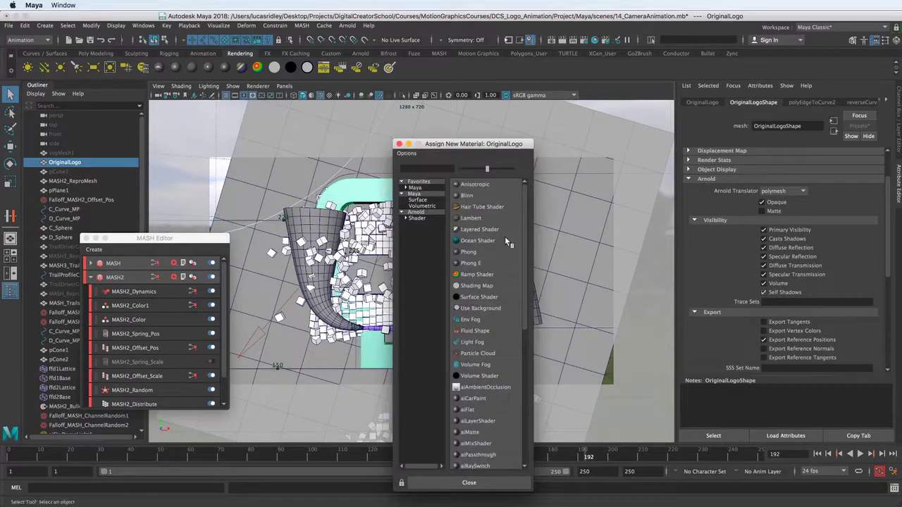
pyautogui.click(416, 218)
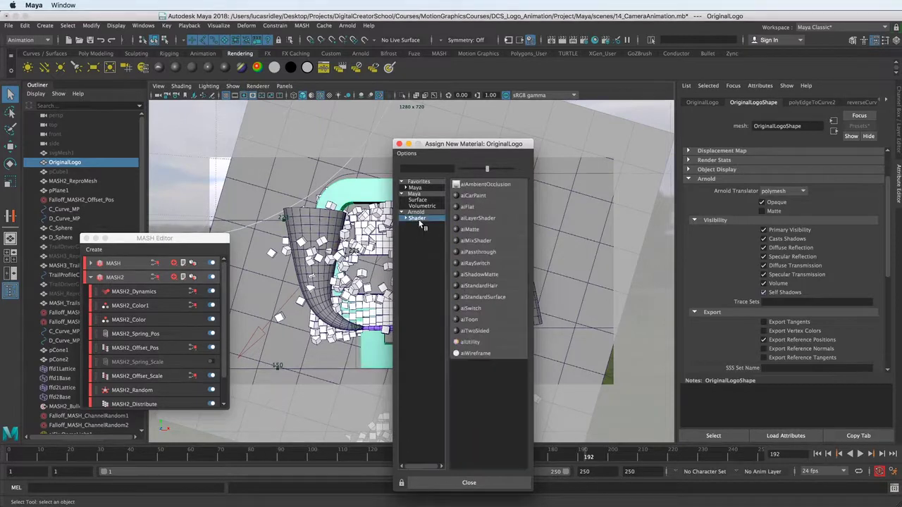
pyautogui.click(500, 305)
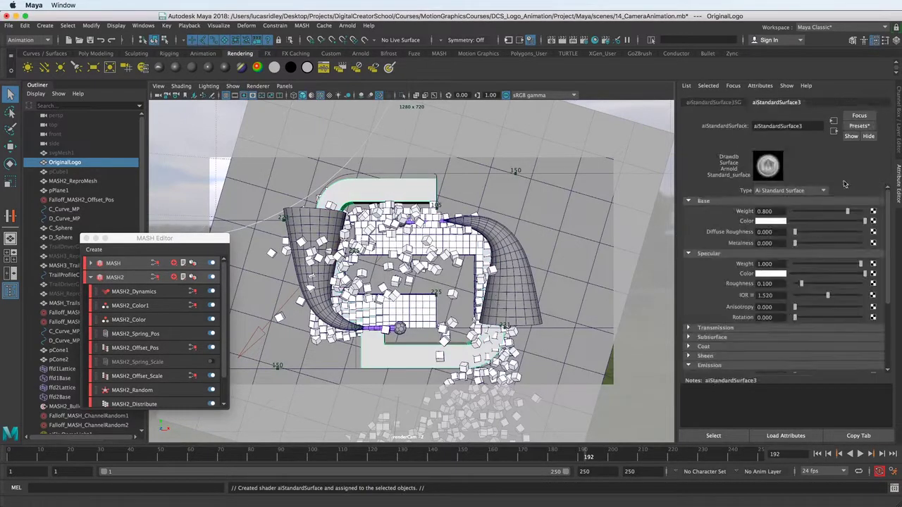
# Step: Set the base colour to teal, and Transmission Weight to 1.000 with teal Transmission Color
pyautogui.click(771, 222)
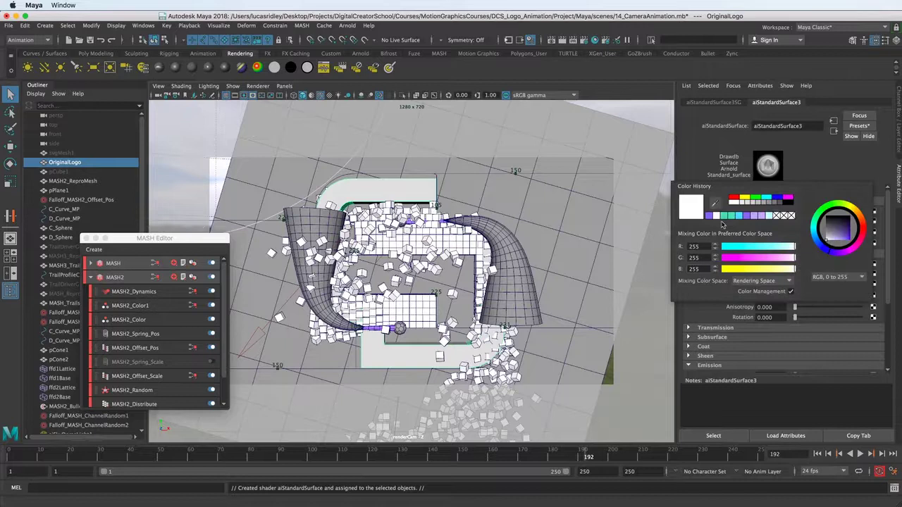
pyautogui.click(731, 217)
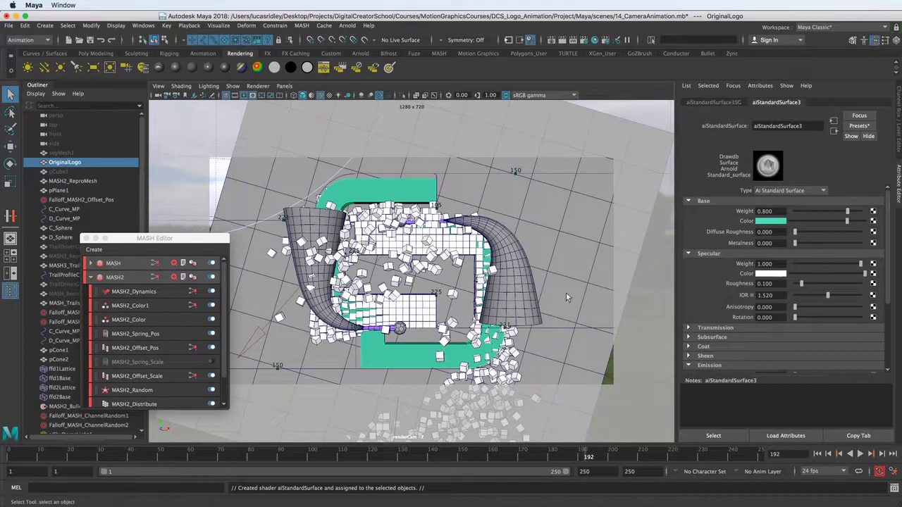
pyautogui.click(713, 328)
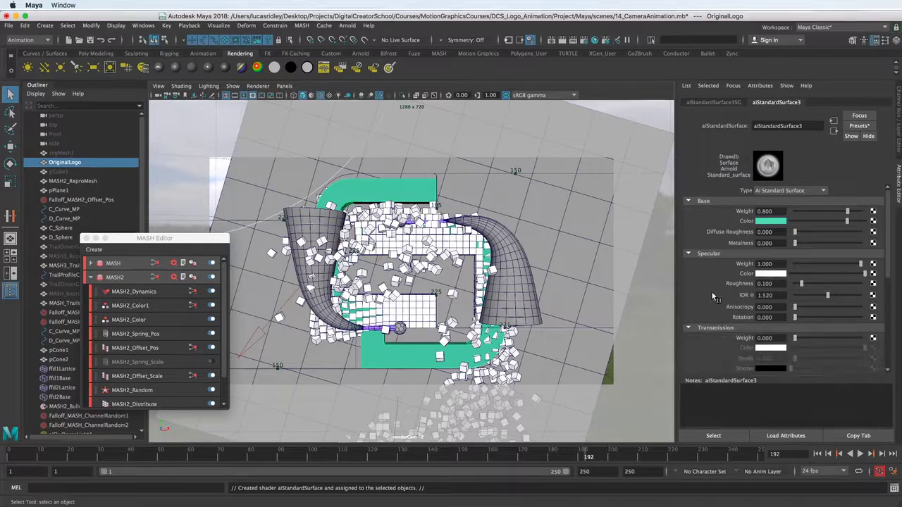
pyautogui.scroll(-2, 712, 291)
pyautogui.moveTo(794, 283); pyautogui.dragTo(874, 283)
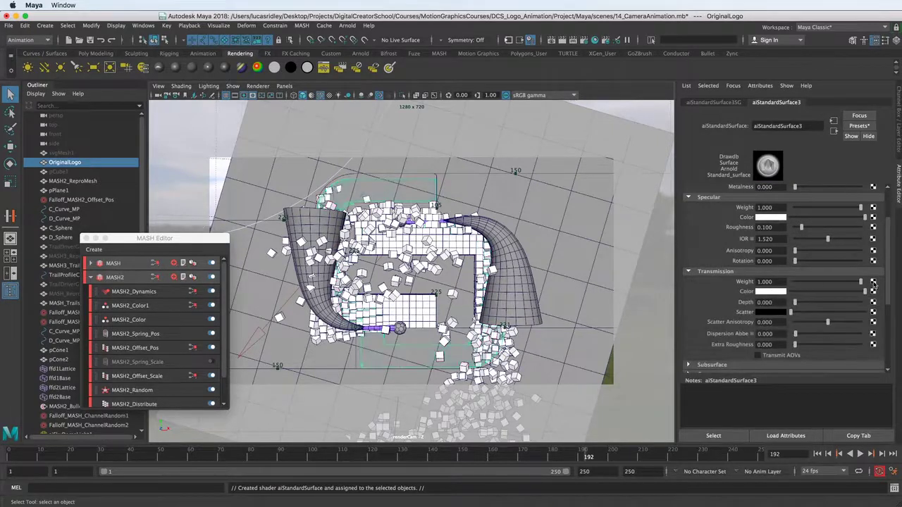
pyautogui.click(770, 291)
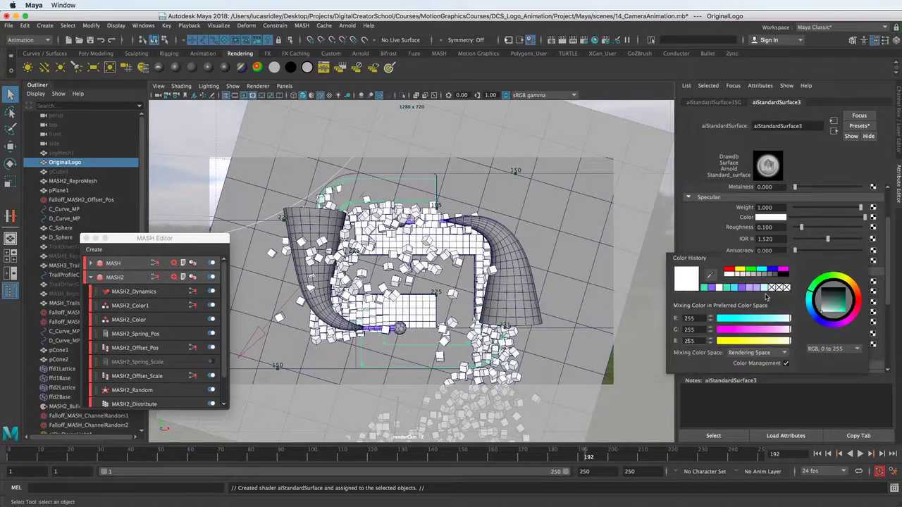
pyautogui.click(705, 288)
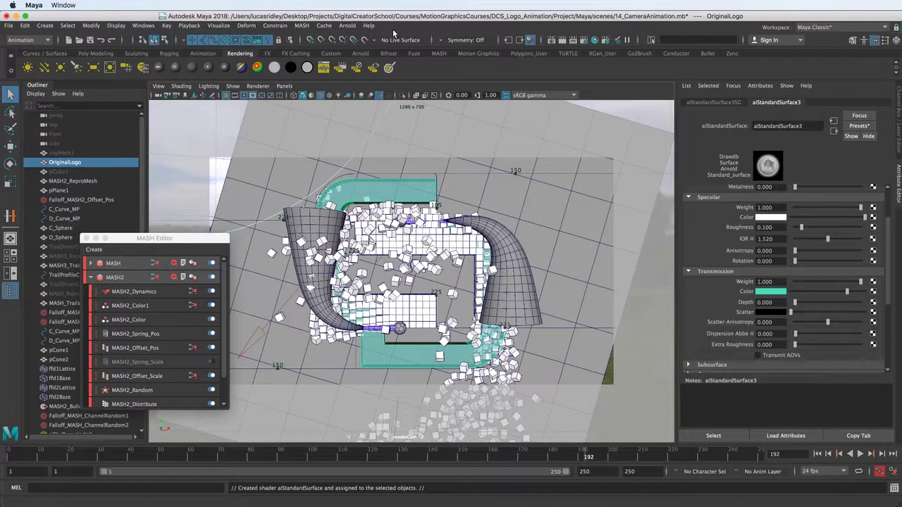
# Step: Open the Arnold RenderView and start an IPR live render
pyautogui.click(348, 26)
pyautogui.click(365, 52)
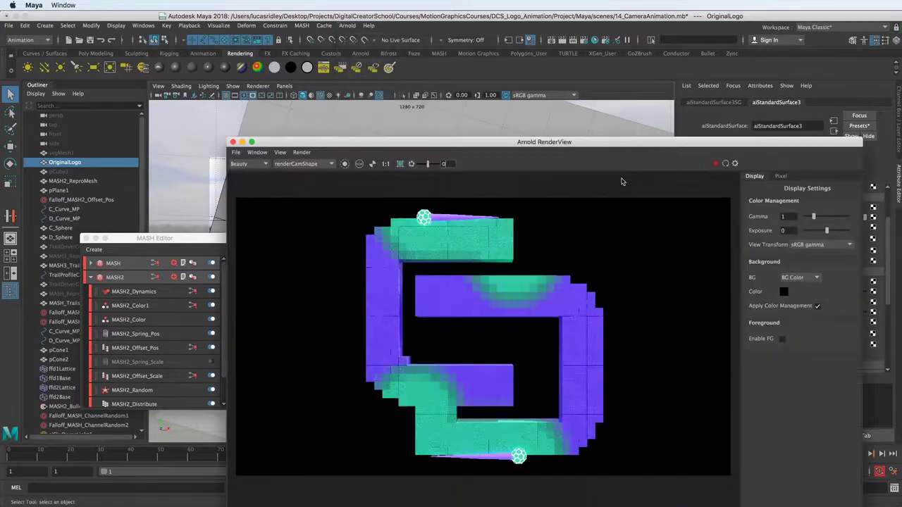
pyautogui.click(716, 164)
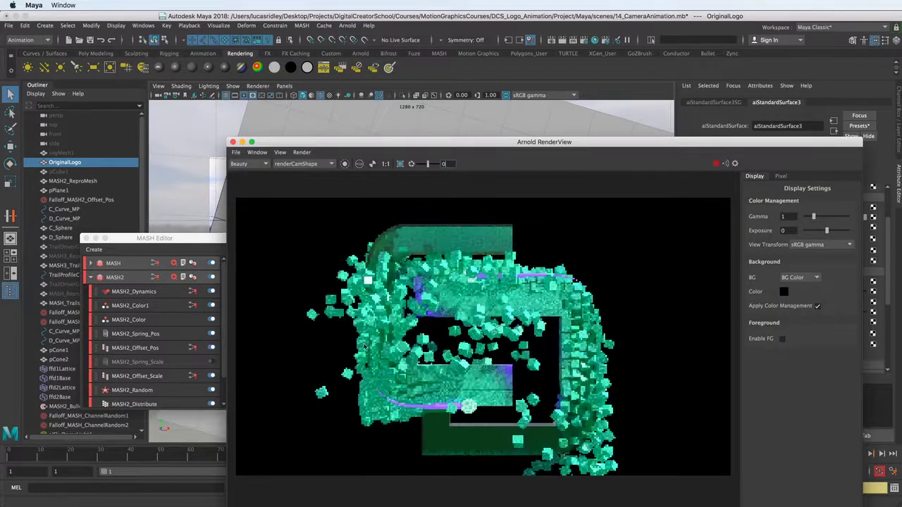
pyautogui.moveTo(570, 141); pyautogui.dragTo(413, 28)
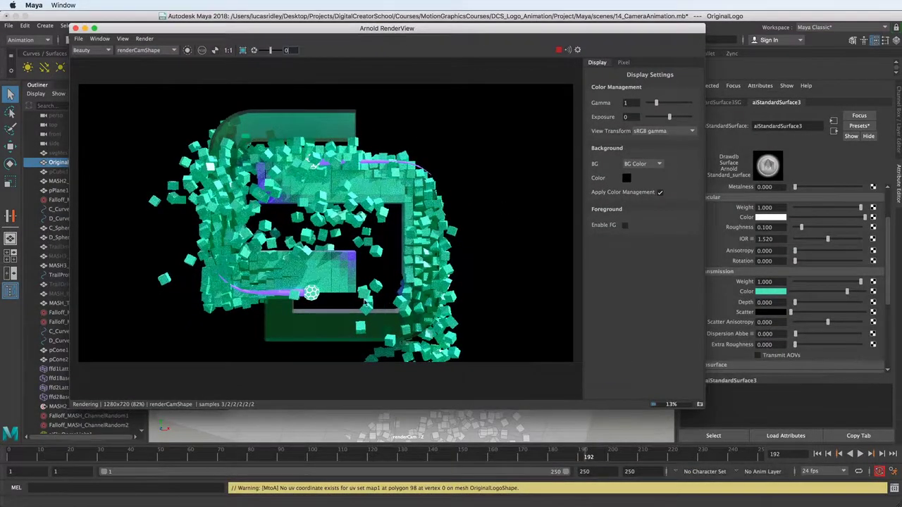
# Step: Cycle the render display between alpha and full-colour channels
pyautogui.click(202, 50)
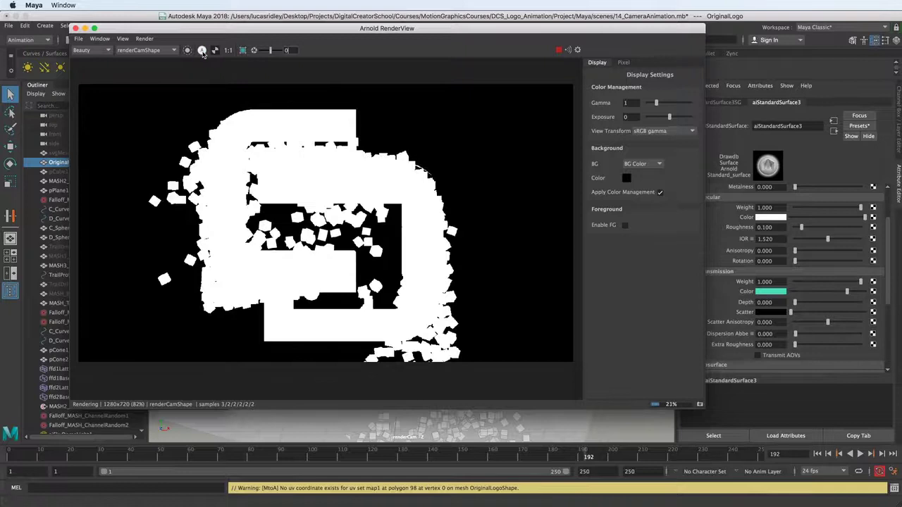
pyautogui.click(202, 51)
pyautogui.click(203, 51)
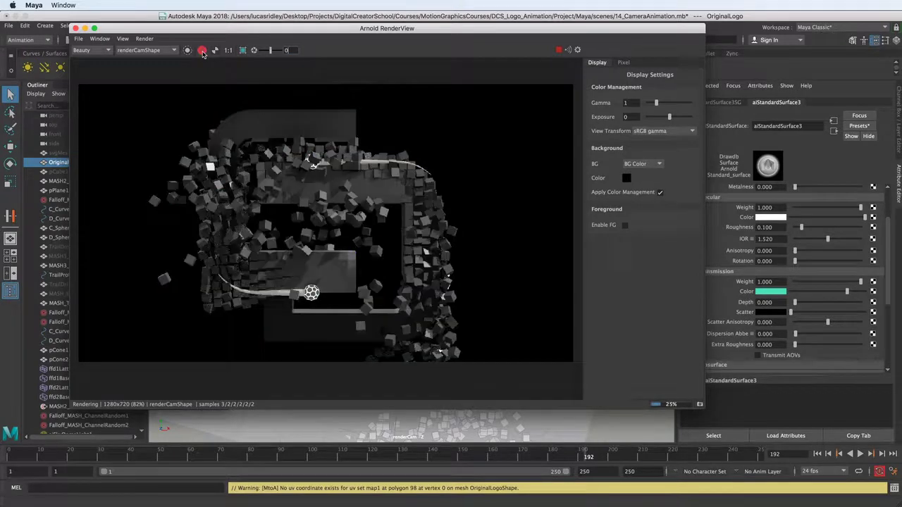
pyautogui.click(203, 51)
pyautogui.click(202, 51)
pyautogui.click(202, 50)
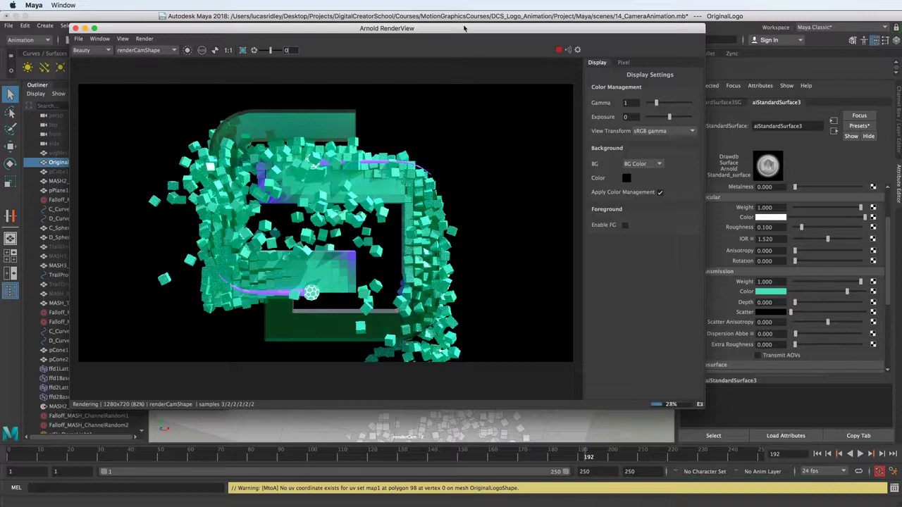
pyautogui.moveTo(463, 28); pyautogui.dragTo(443, 286)
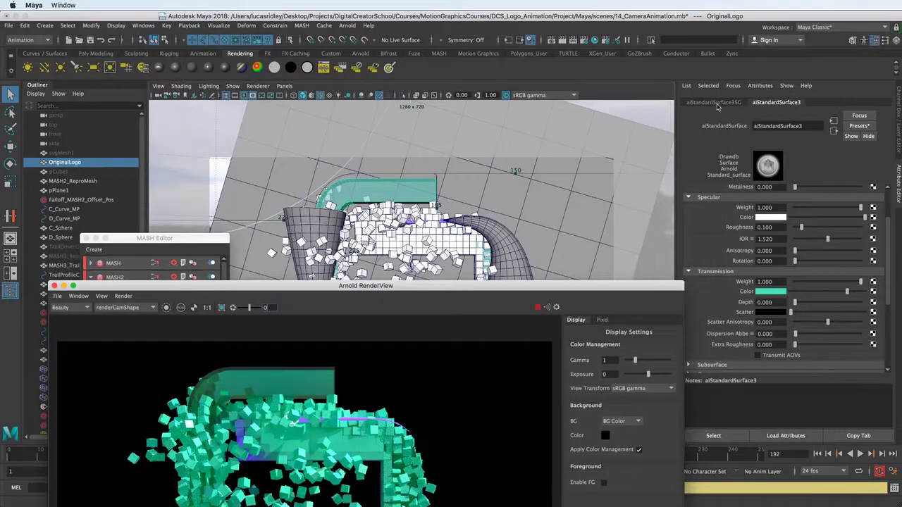
# Step: Turn off Opaque in OriginalLogoShape's Arnold attributes and compare the greyscale, alpha and colour renders
pyautogui.click(724, 191)
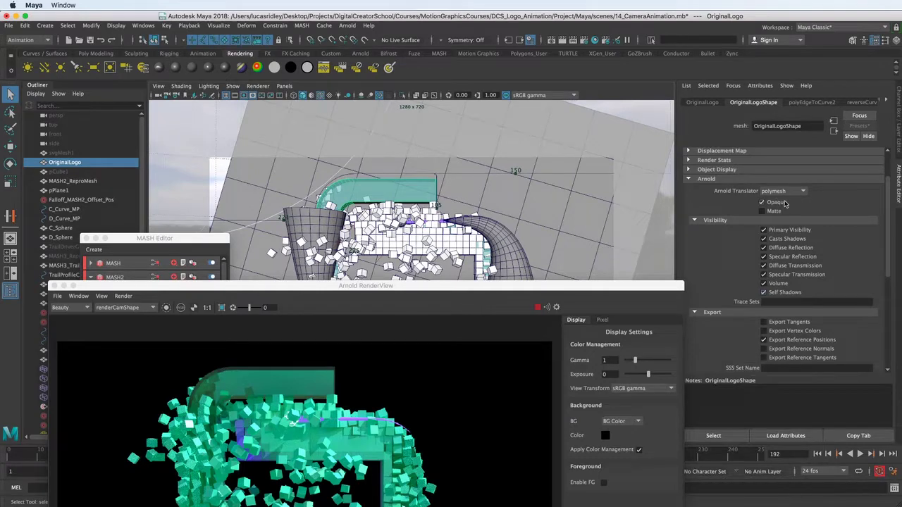
pyautogui.moveTo(421, 289); pyautogui.dragTo(529, 116)
pyautogui.click(291, 133)
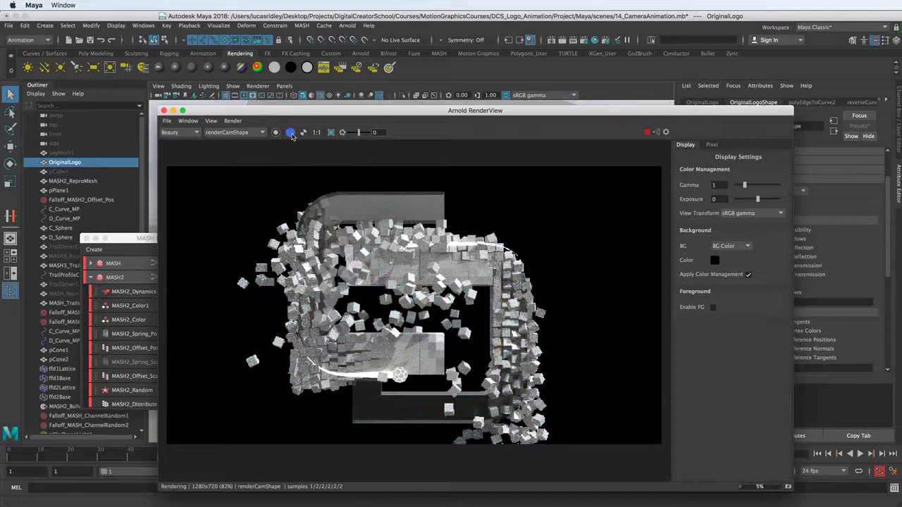
pyautogui.click(291, 134)
pyautogui.click(290, 133)
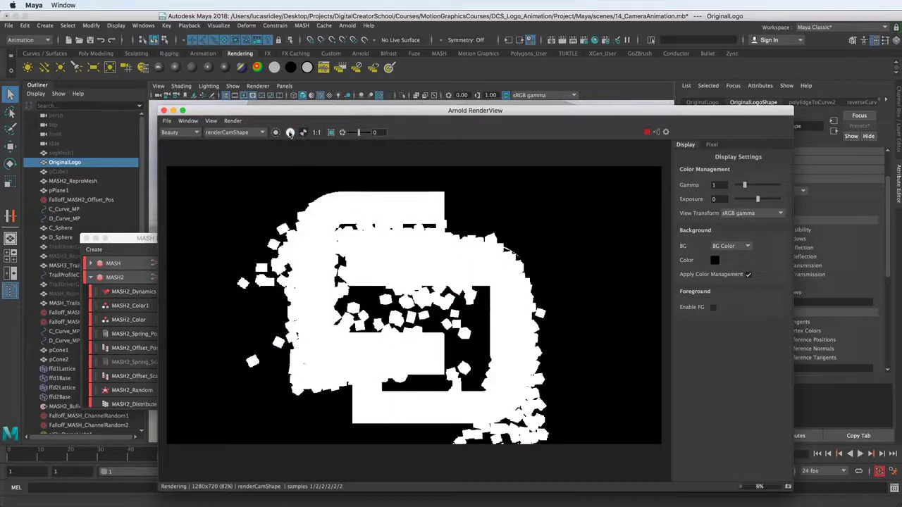
pyautogui.moveTo(395, 111); pyautogui.dragTo(284, 275)
pyautogui.click(394, 194)
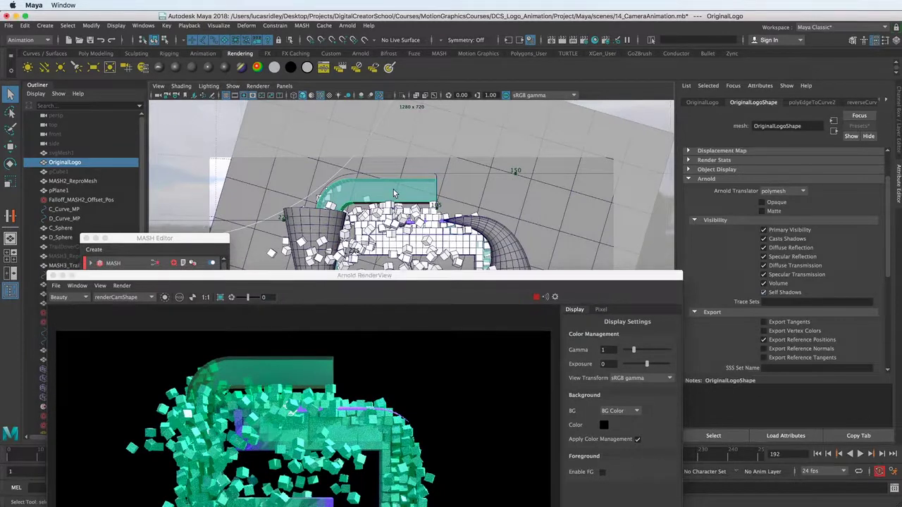
pyautogui.moveTo(384, 275); pyautogui.dragTo(419, 169)
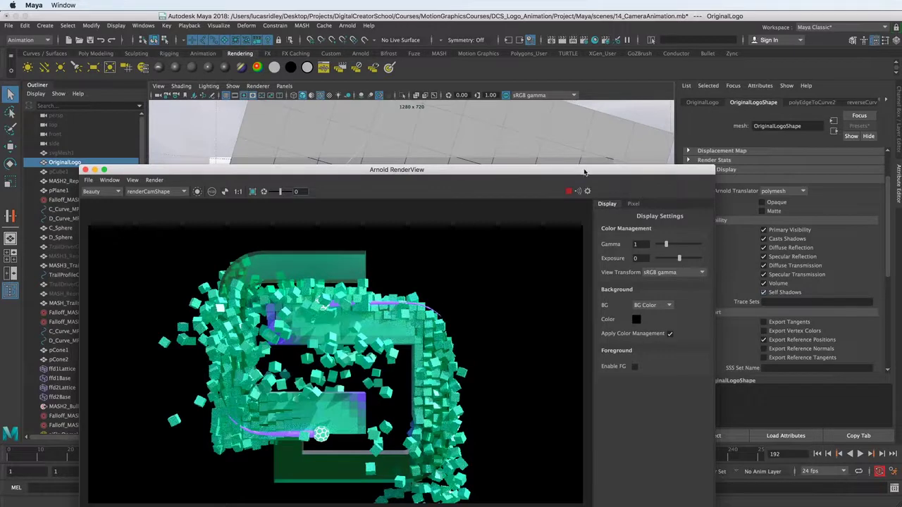
pyautogui.moveTo(584, 172); pyautogui.dragTo(567, 324)
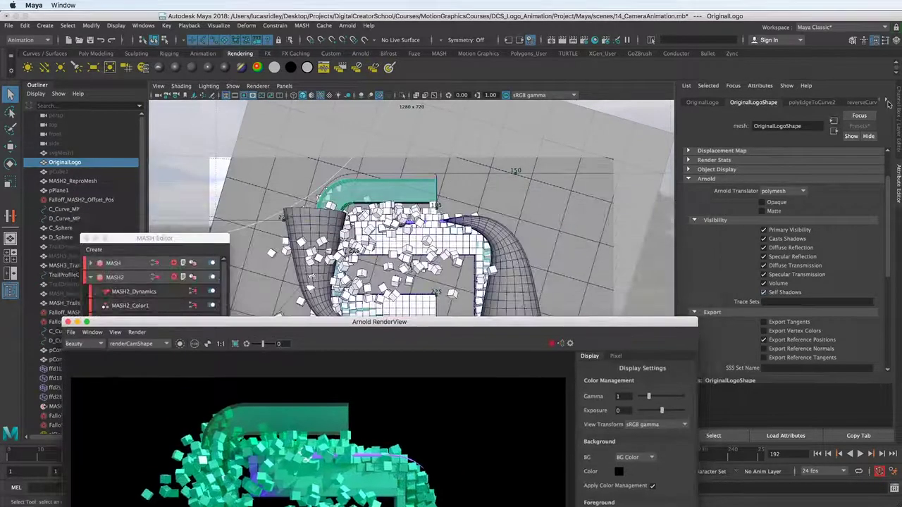
pyautogui.click(887, 104)
pyautogui.click(887, 103)
# Step: Show aiStandardSurface3's attributes with its Emission and Geometry sections expanded
pyautogui.click(888, 104)
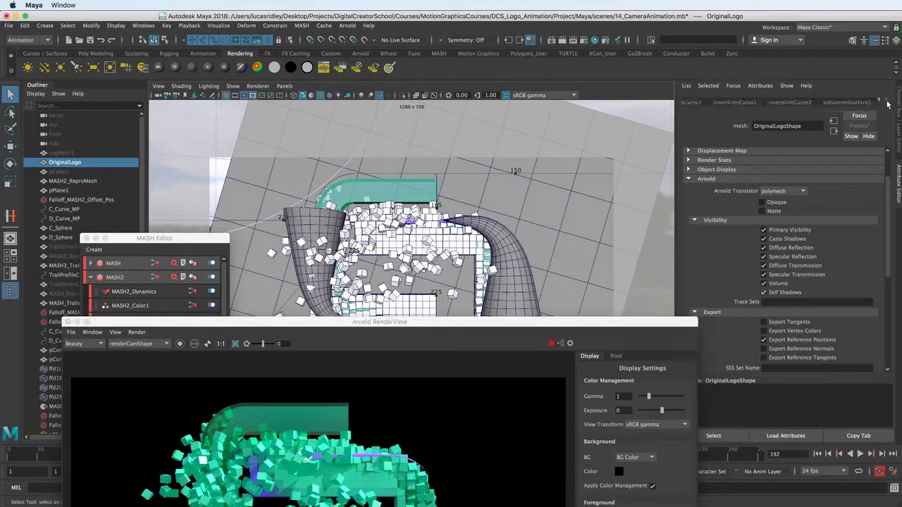
pyautogui.click(848, 103)
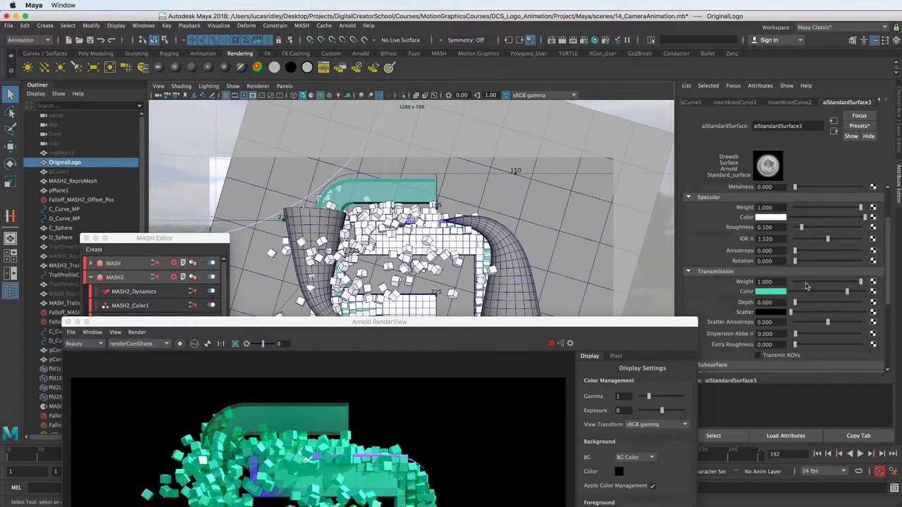
pyautogui.scroll(-3, 760, 284)
pyautogui.click(707, 280)
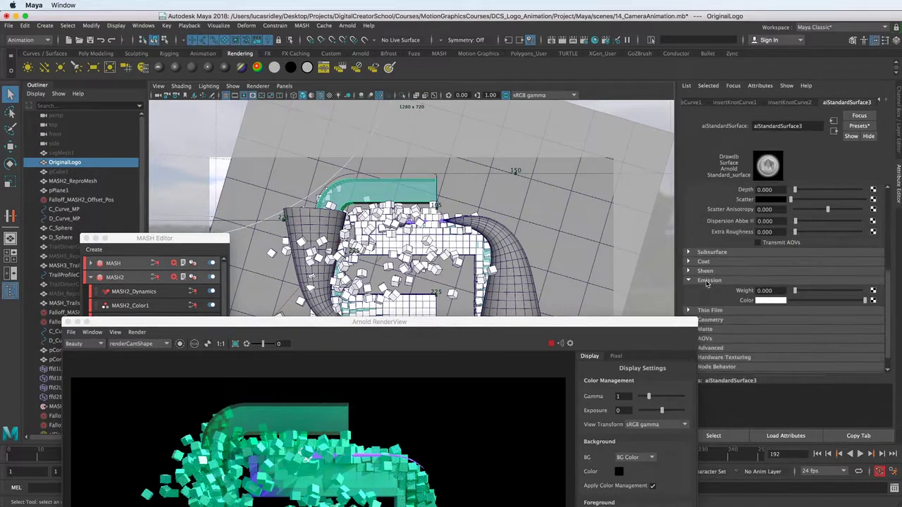
pyautogui.scroll(-1, 722, 286)
pyautogui.click(720, 302)
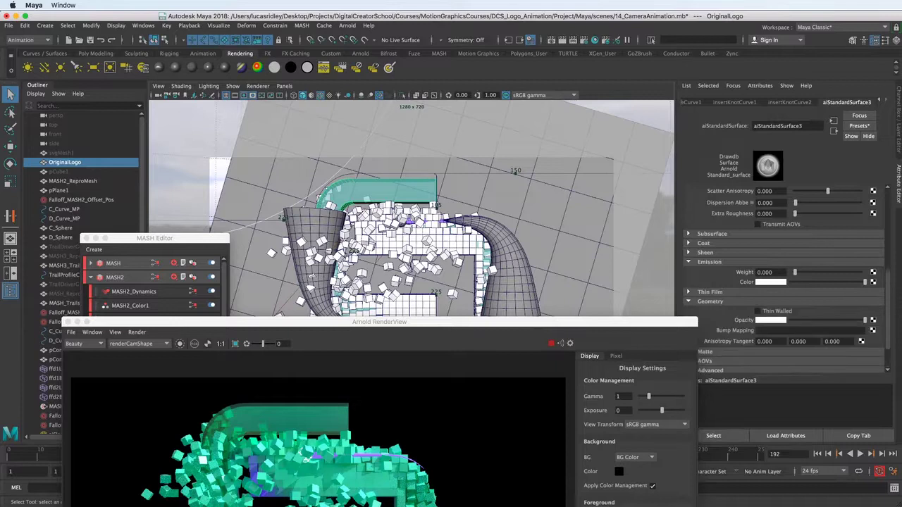
pyautogui.doubleClick(624, 323)
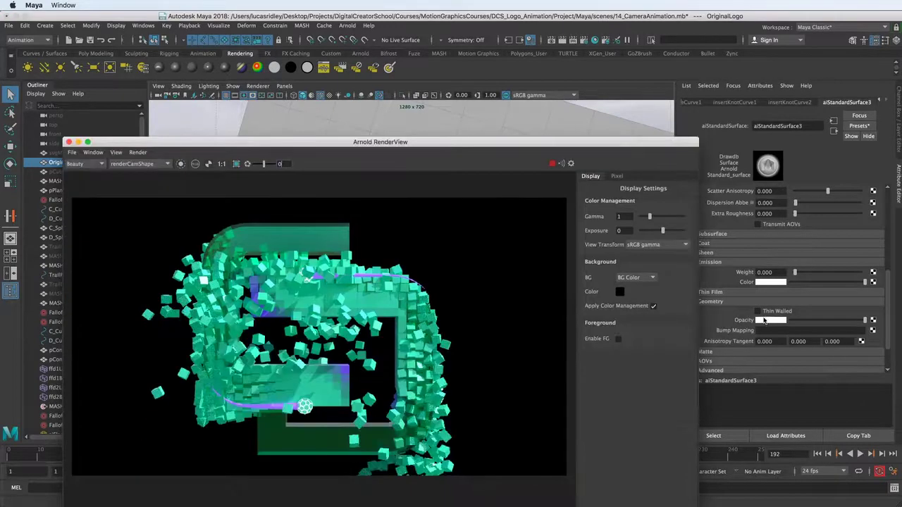
# Step: Lower the material's opacity and check the render's alpha and colour views
pyautogui.moveTo(864, 321); pyautogui.dragTo(842, 322)
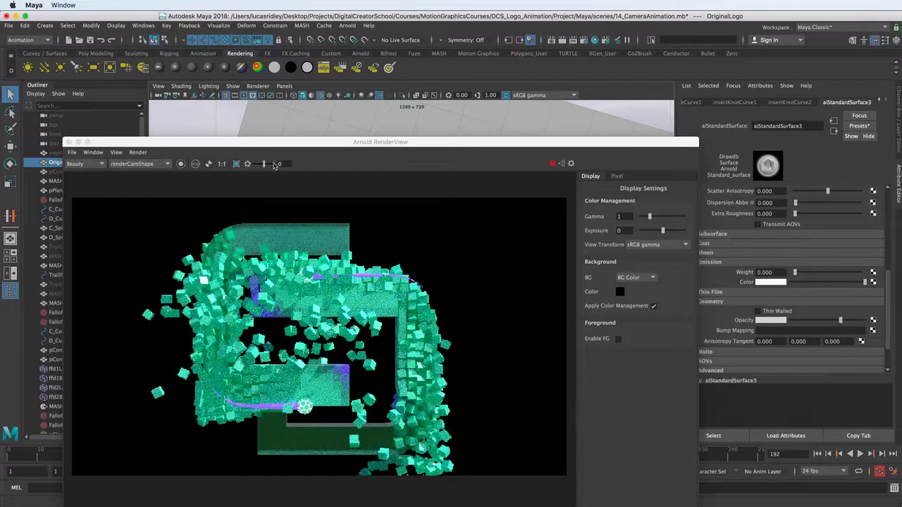
pyautogui.click(196, 165)
pyautogui.click(196, 166)
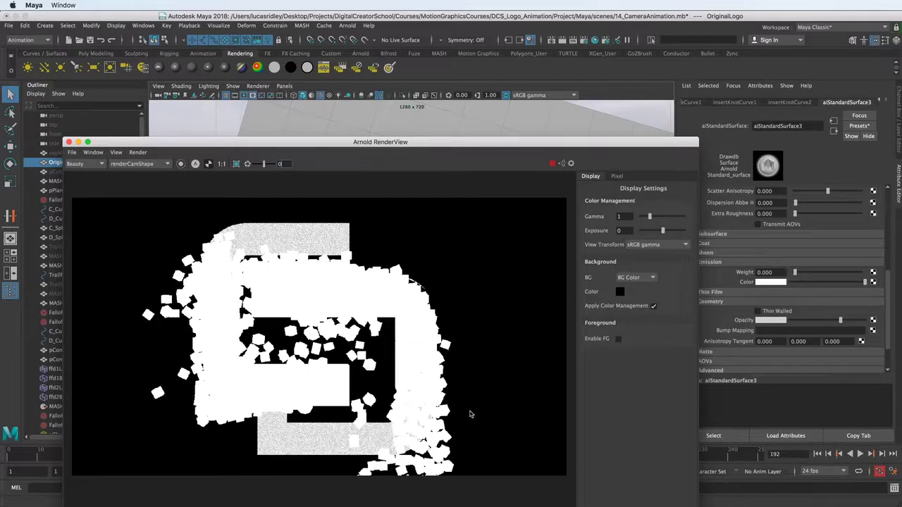
pyautogui.click(817, 319)
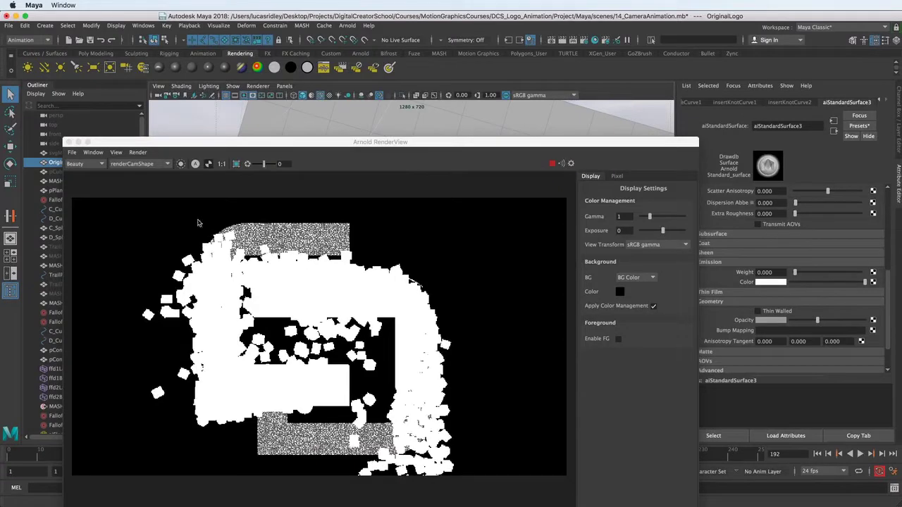
pyautogui.click(197, 174)
pyautogui.click(195, 163)
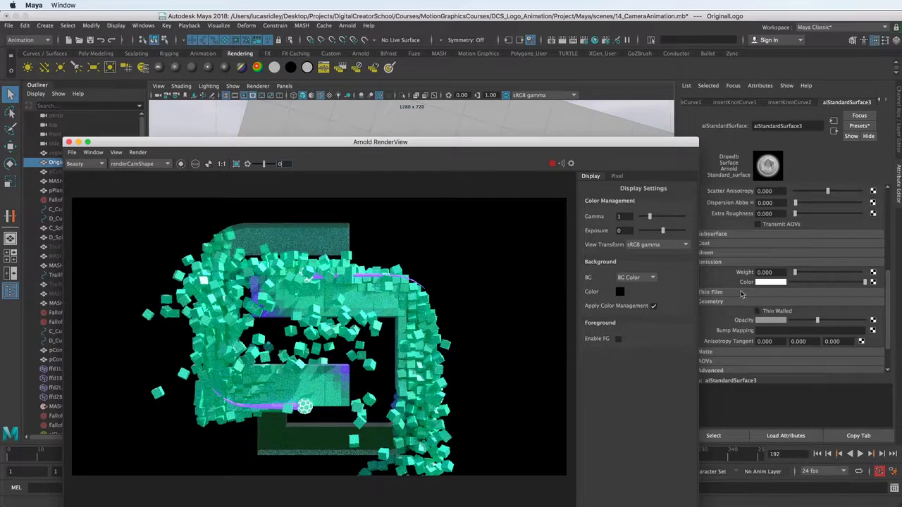
# Step: Set the emission colour to teal with weight 0.848 and close the render view
pyautogui.click(773, 282)
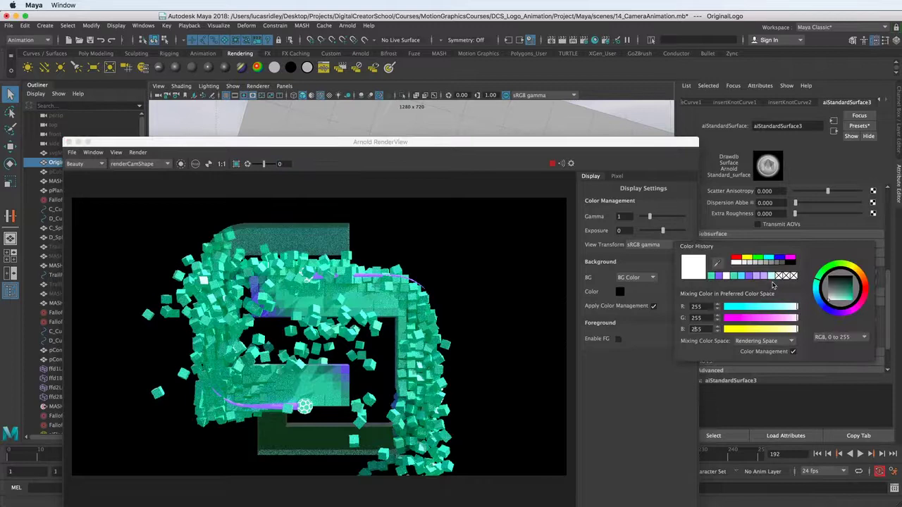
pyautogui.click(710, 276)
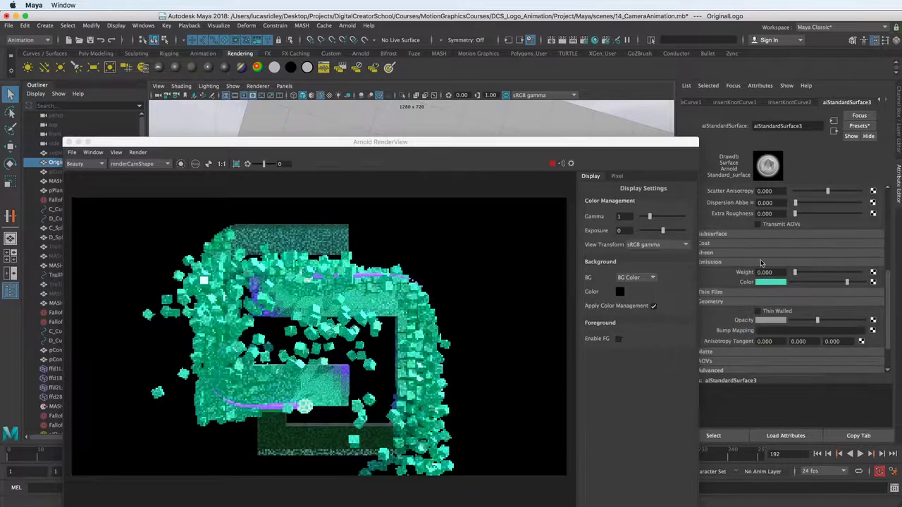
pyautogui.moveTo(837, 273); pyautogui.dragTo(850, 272)
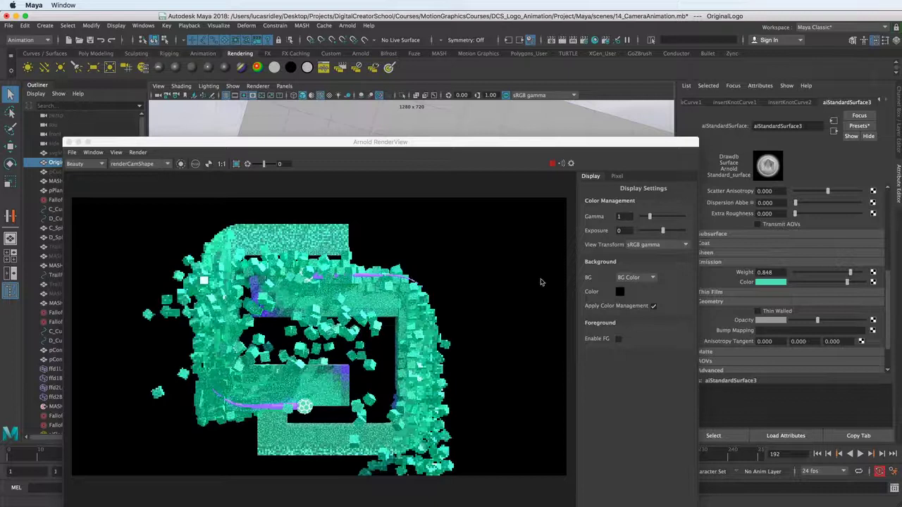
pyautogui.scroll(5, 886, 212)
pyautogui.scroll(1, 886, 207)
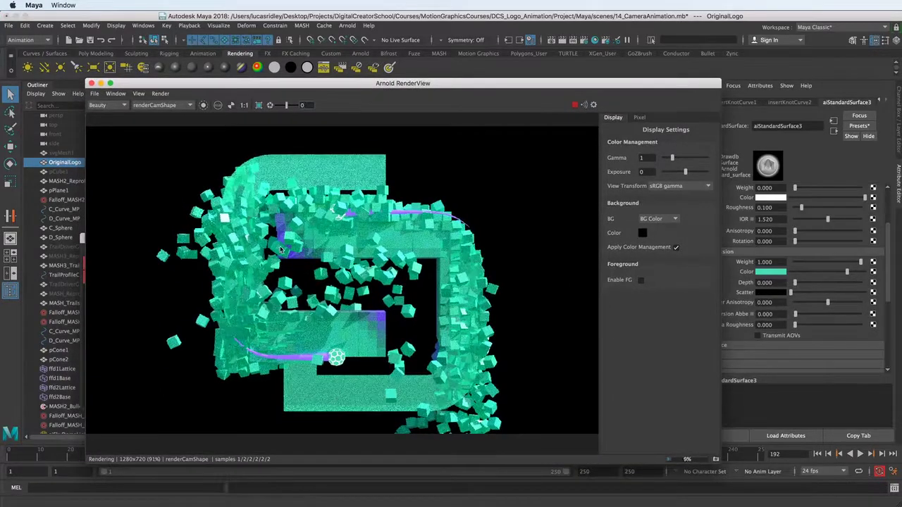
pyautogui.click(90, 83)
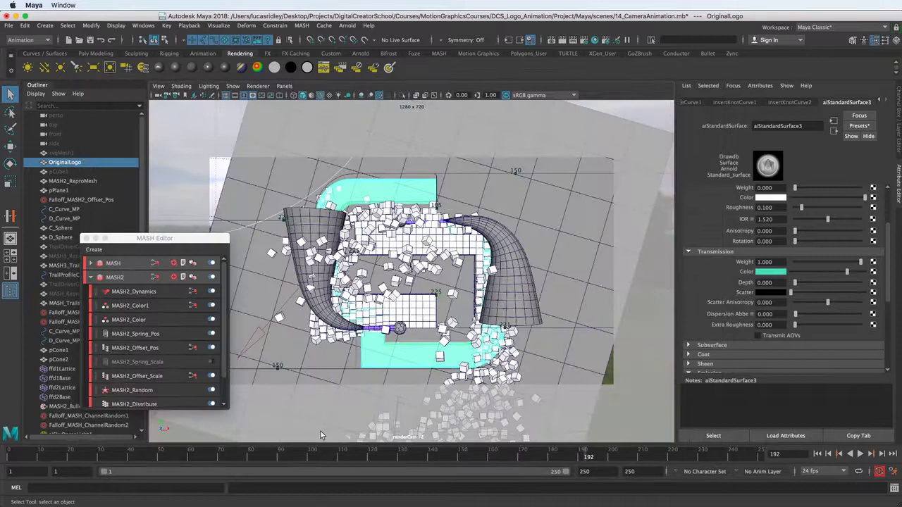
# Step: Key the material's current opacity at frame 170
pyautogui.hotkey('alt', 'v')
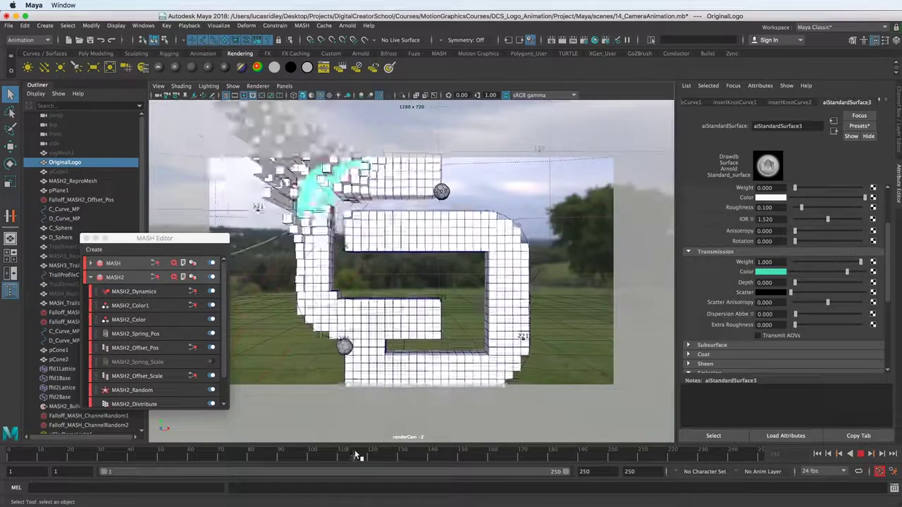
pyautogui.click(357, 457)
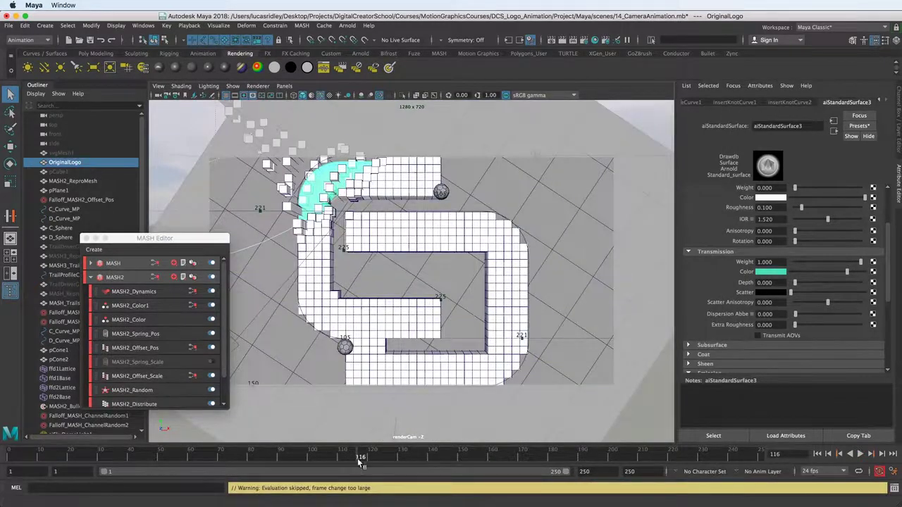
pyautogui.hotkey('alt', 'v')
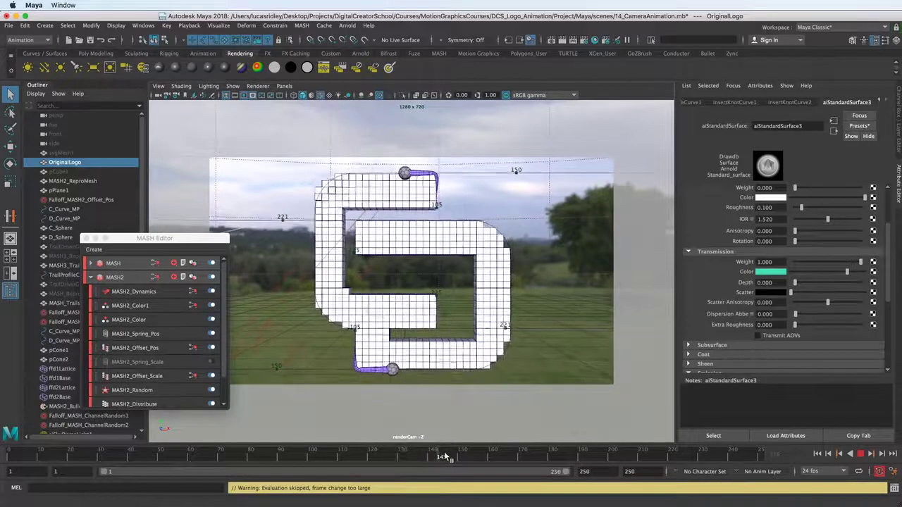
pyautogui.click(525, 457)
pyautogui.moveTo(493, 461); pyautogui.dragTo(521, 458)
pyautogui.scroll(-5, 732, 298)
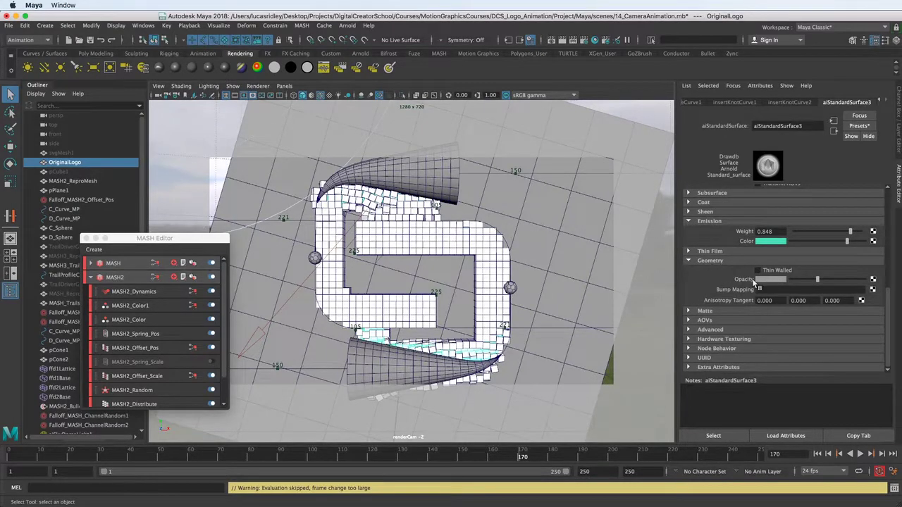
pyautogui.rightClick(754, 282)
pyautogui.click(789, 296)
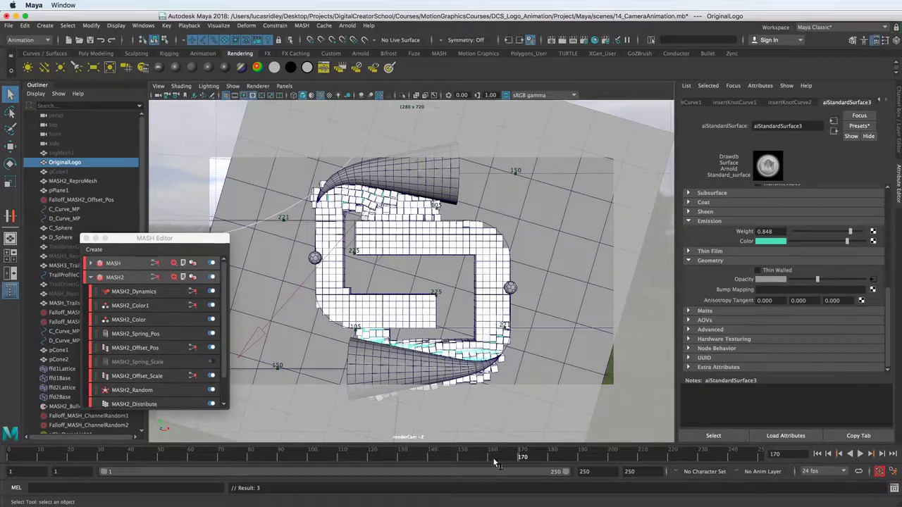
# Step: Key the opacity at zero on frame 150
pyautogui.click(458, 455)
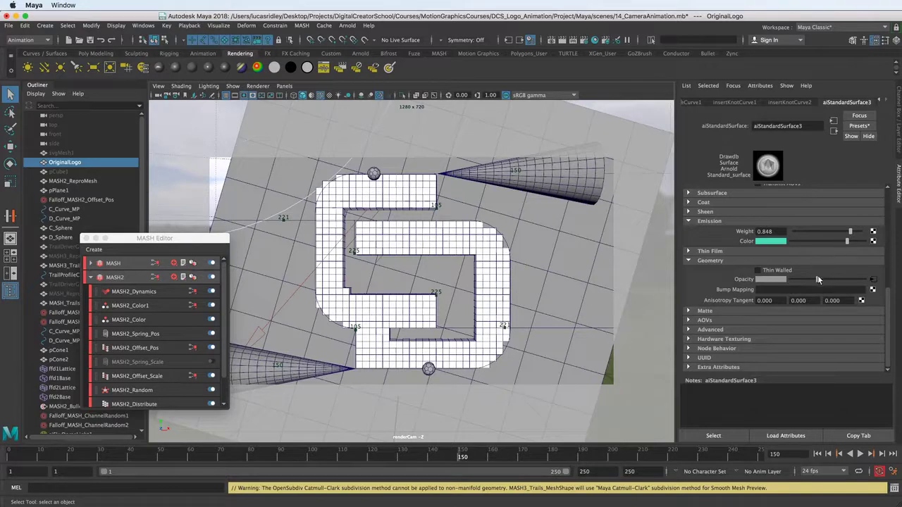
pyautogui.moveTo(817, 280); pyautogui.dragTo(776, 283)
pyautogui.rightClick(737, 281)
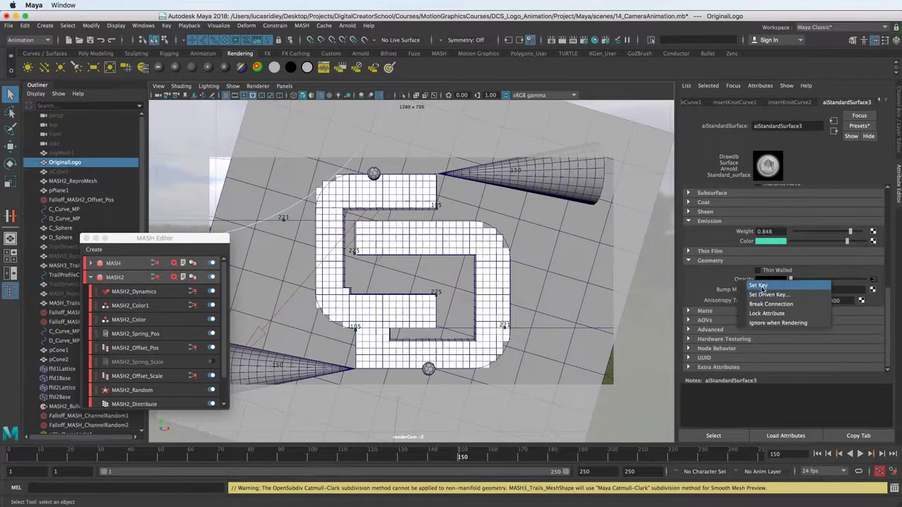
pyautogui.click(757, 283)
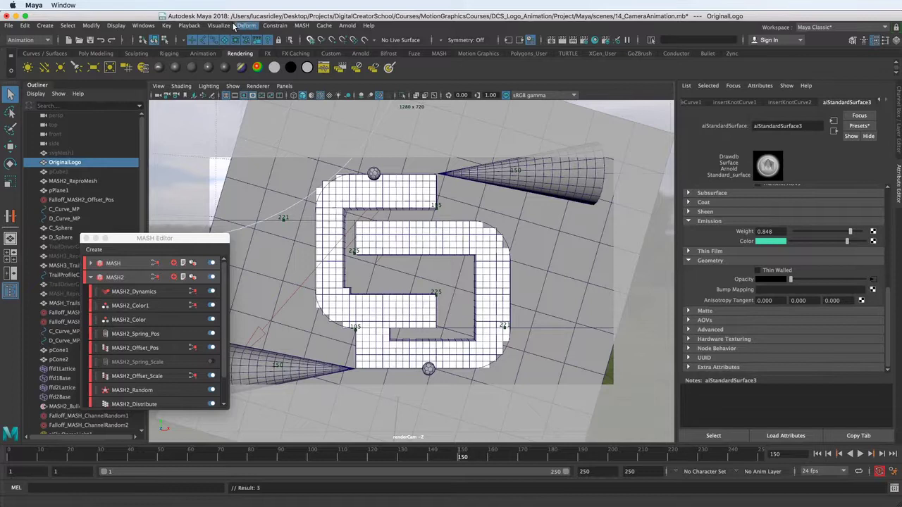
# Step: Open the Arnold RenderView with a live IPR render
pyautogui.click(347, 25)
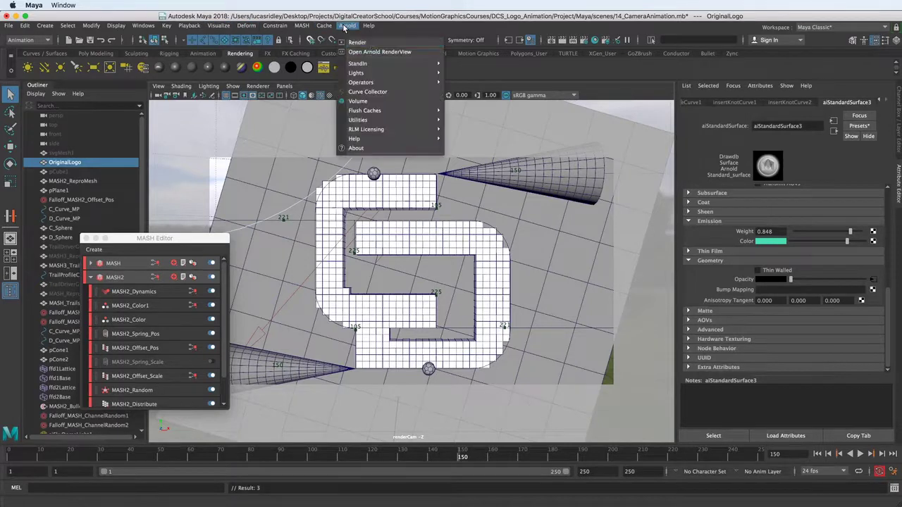
pyautogui.click(379, 51)
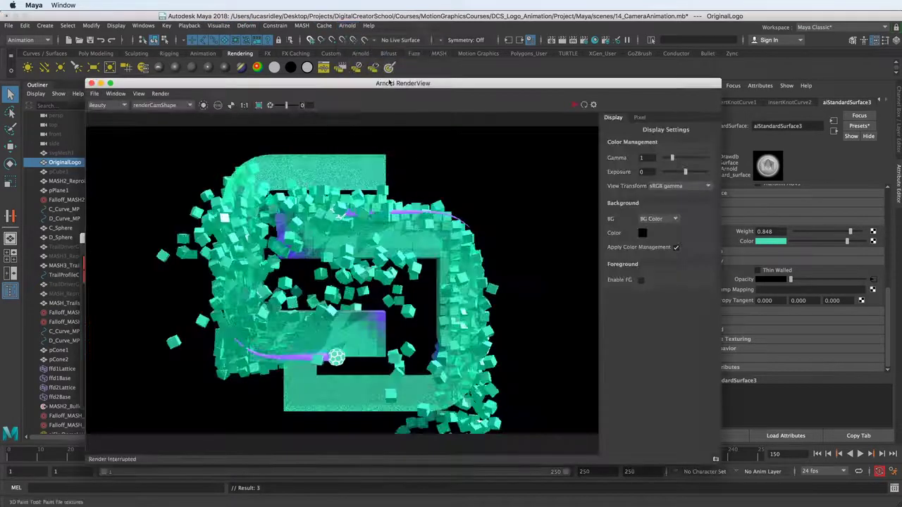
pyautogui.click(574, 105)
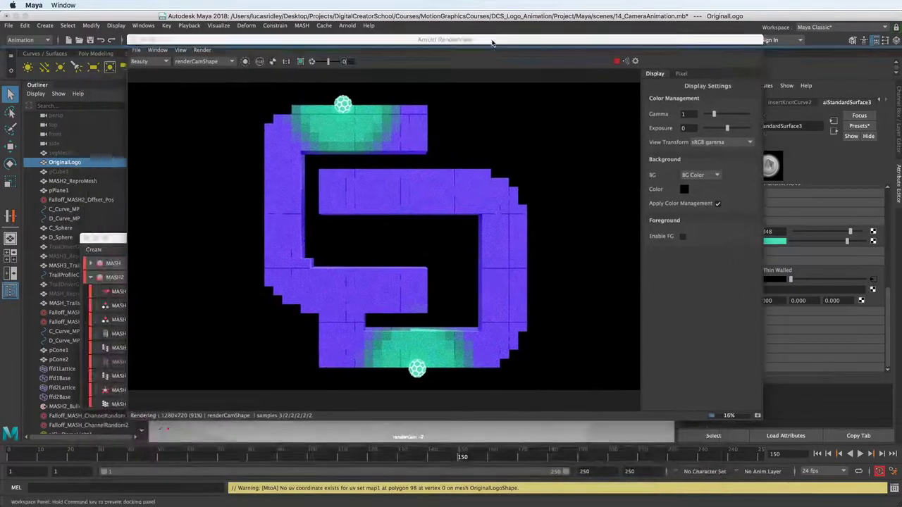
pyautogui.moveTo(491, 42); pyautogui.dragTo(506, 30)
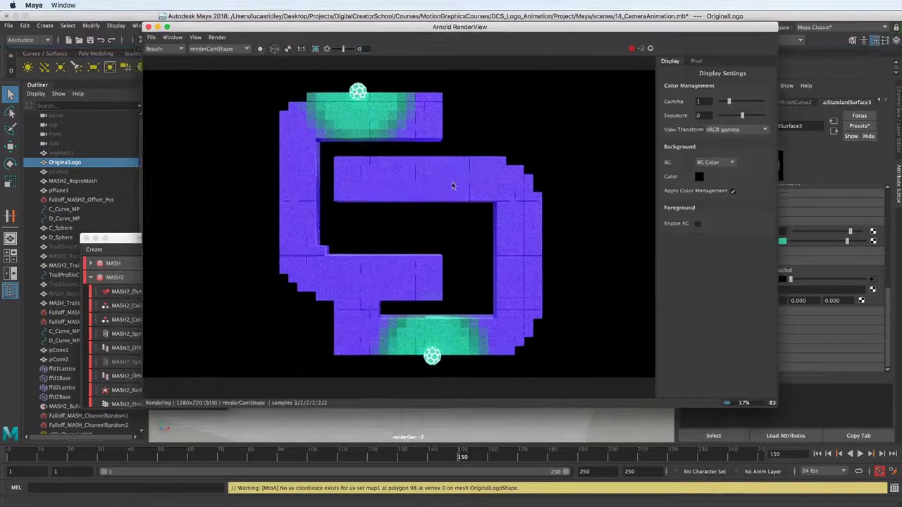
# Step: Review the live render at frames 160, 165, 171, 174 and 186
pyautogui.click(493, 459)
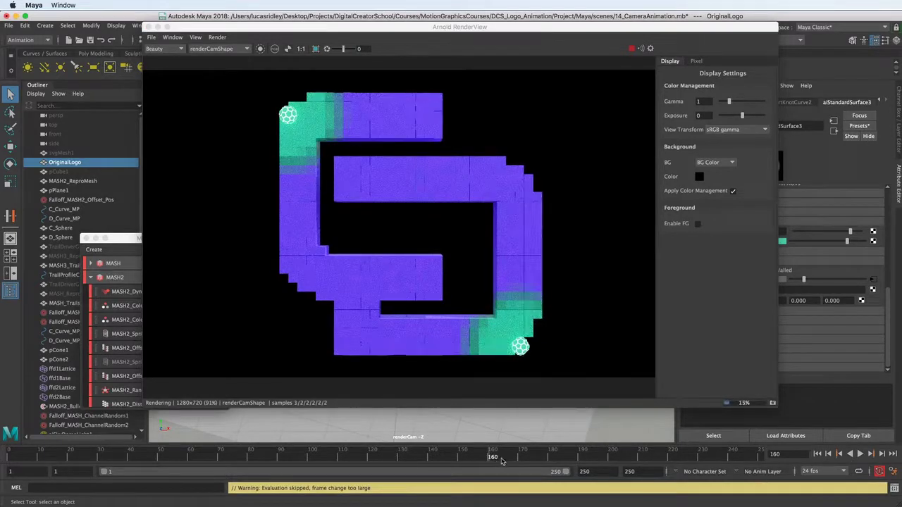
pyautogui.moveTo(504, 460); pyautogui.dragTo(520, 460)
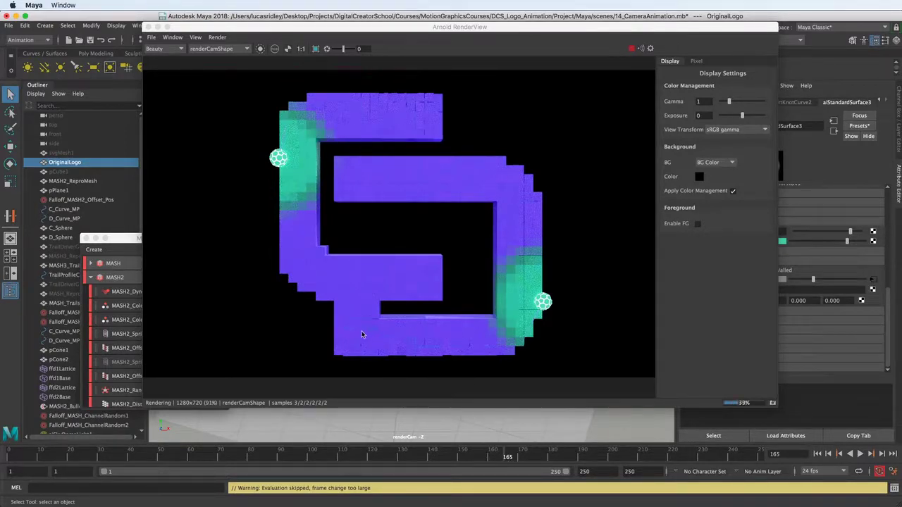
pyautogui.click(523, 457)
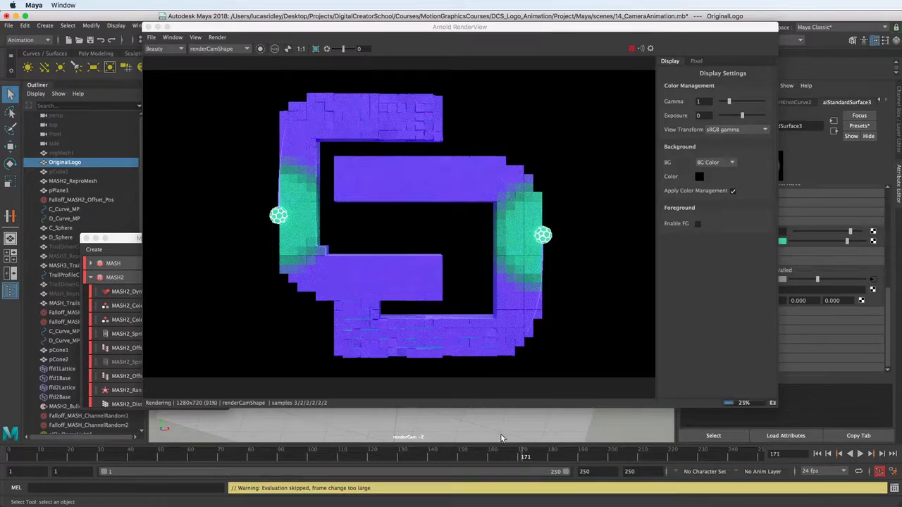
pyautogui.click(534, 458)
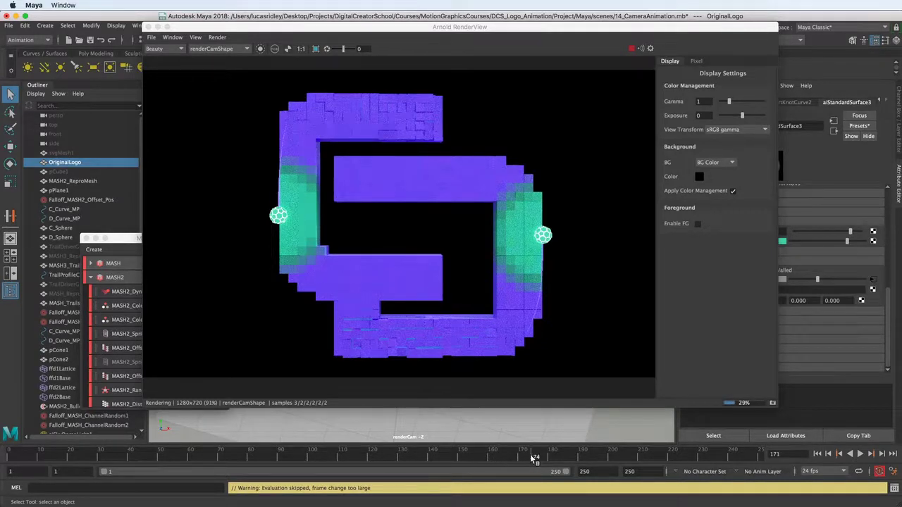
pyautogui.click(570, 458)
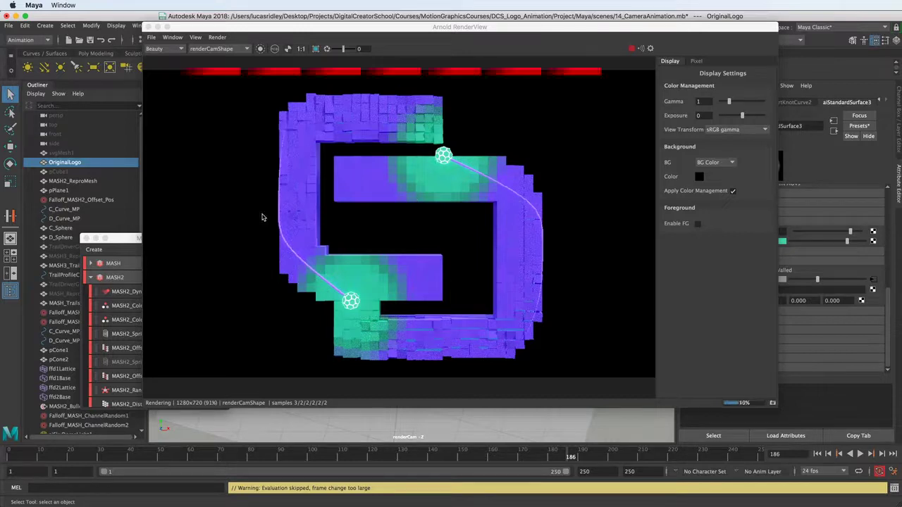
pyautogui.click(129, 242)
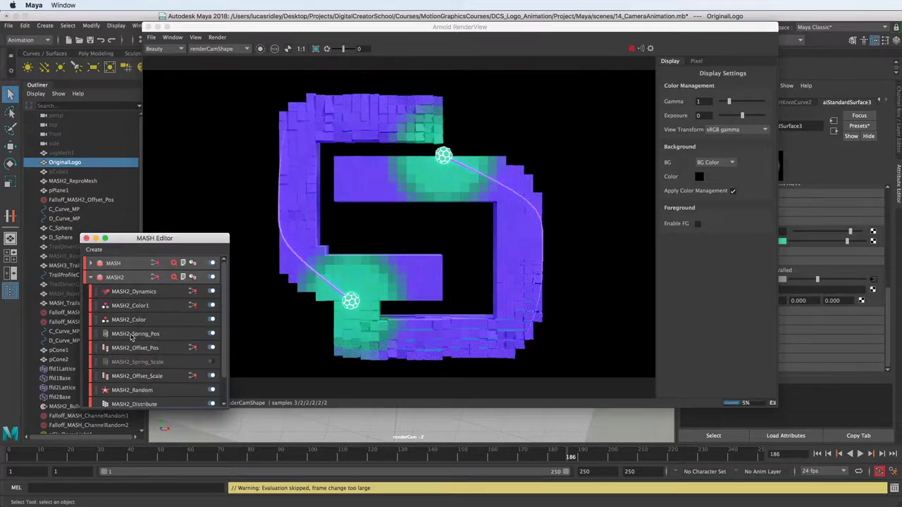
# Step: From MASH2_Color1, set Falloff_MASH2_Color1Shape's Add Mode Fade to 0.05
pyautogui.click(140, 307)
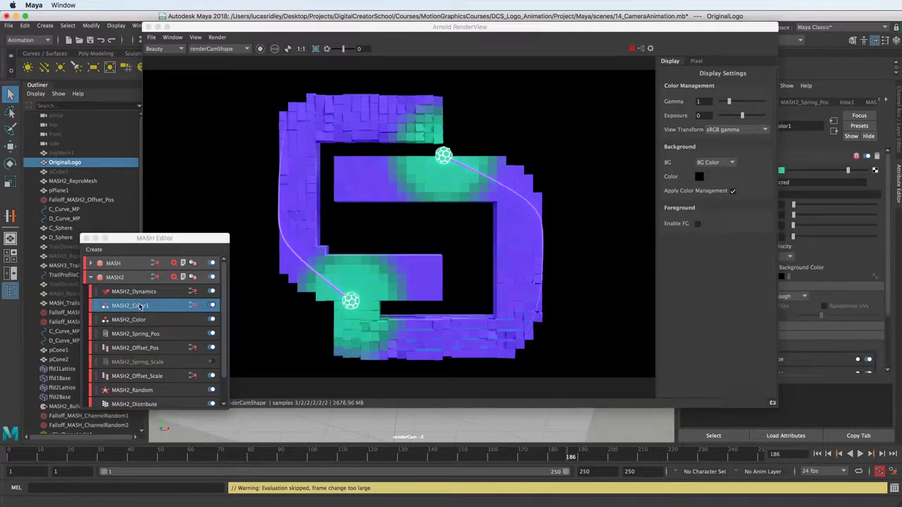
pyautogui.click(148, 26)
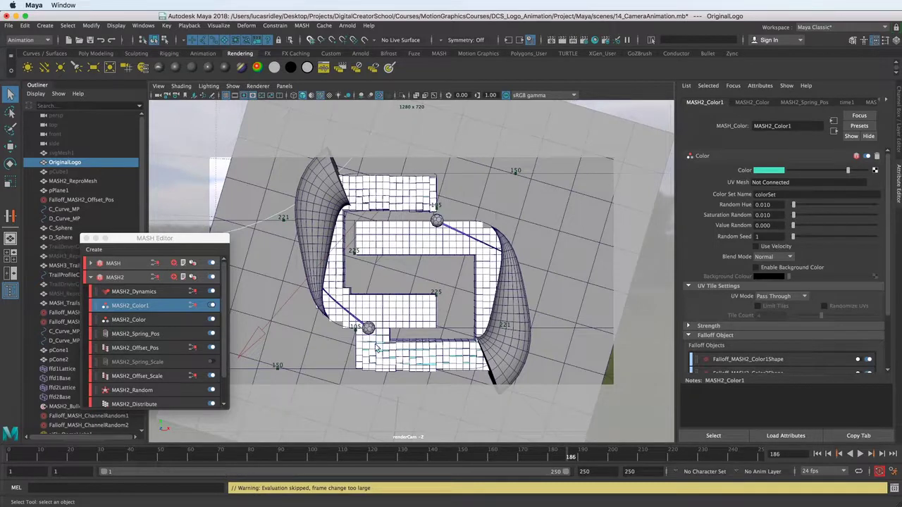
pyautogui.scroll(-3, 739, 289)
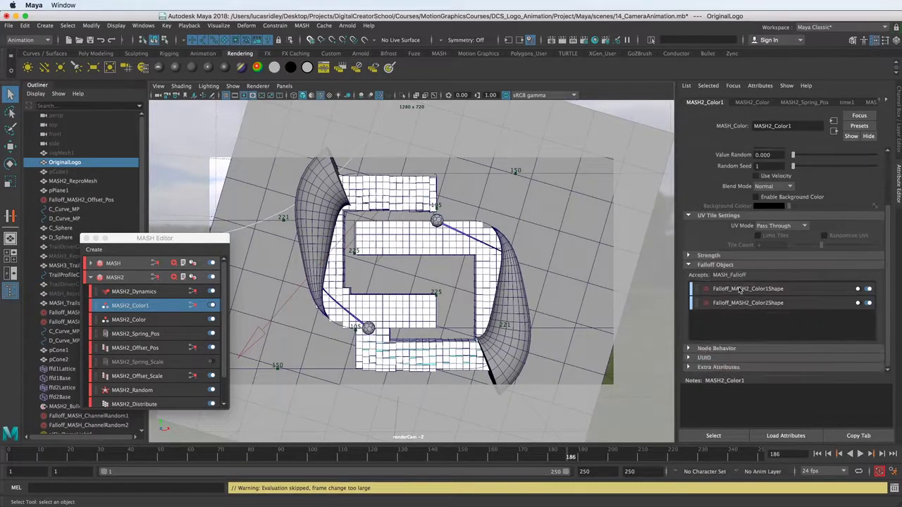
pyautogui.click(740, 290)
pyautogui.click(740, 290)
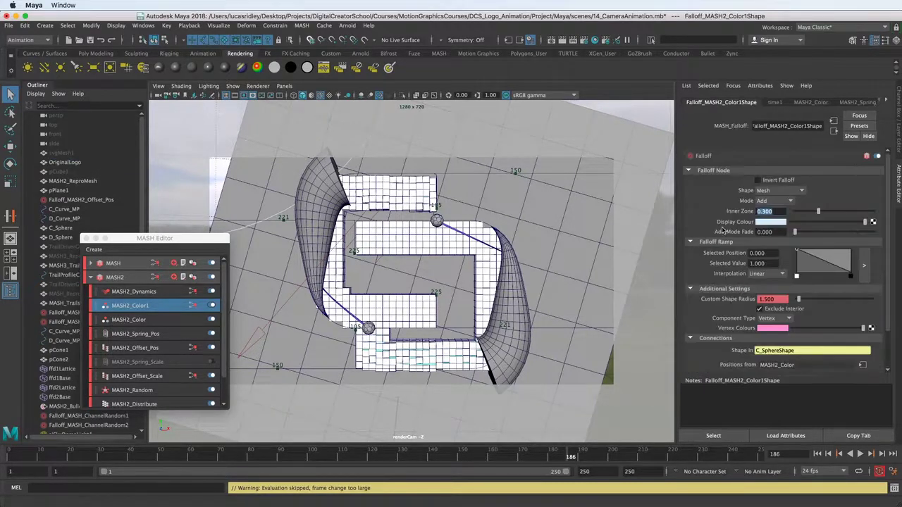
pyautogui.click(770, 232)
pyautogui.write('5')
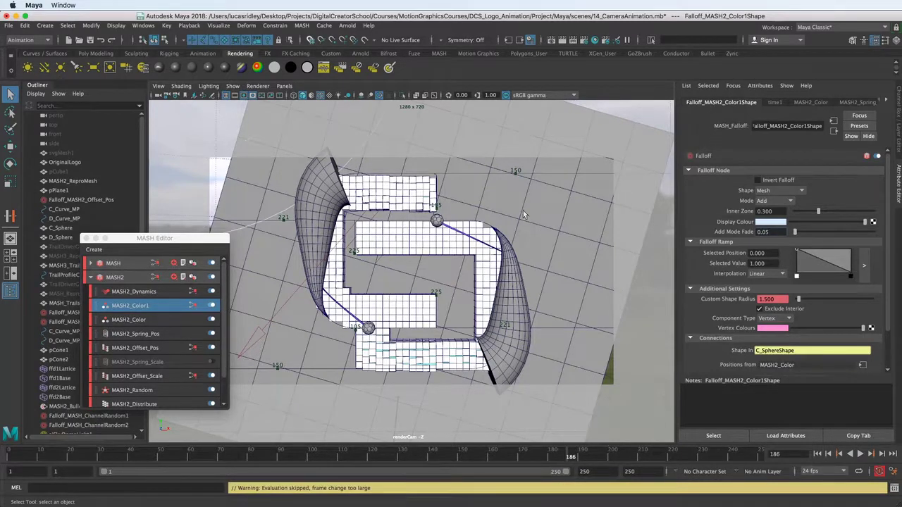
# Step: Set Falloff_MASH2_Color2Shape's Add Mode Fade to 0.05
pyautogui.click(150, 305)
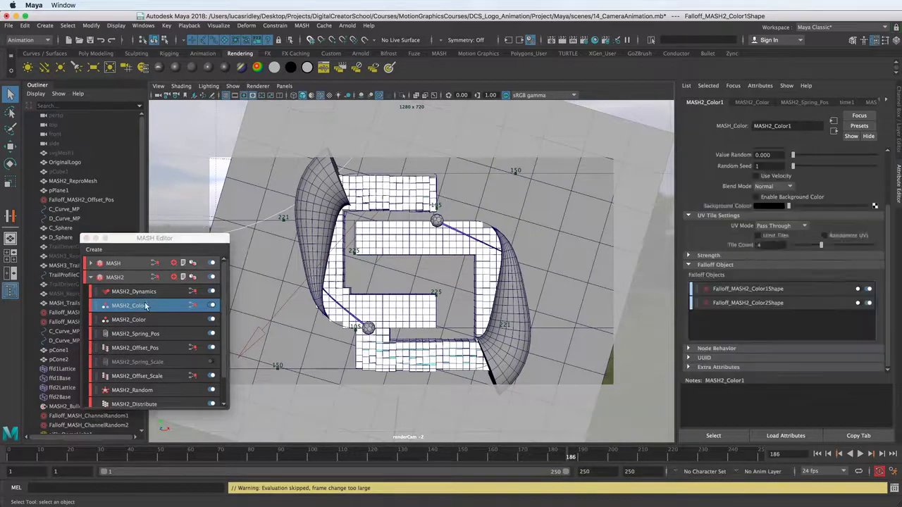
pyautogui.doubleClick(750, 302)
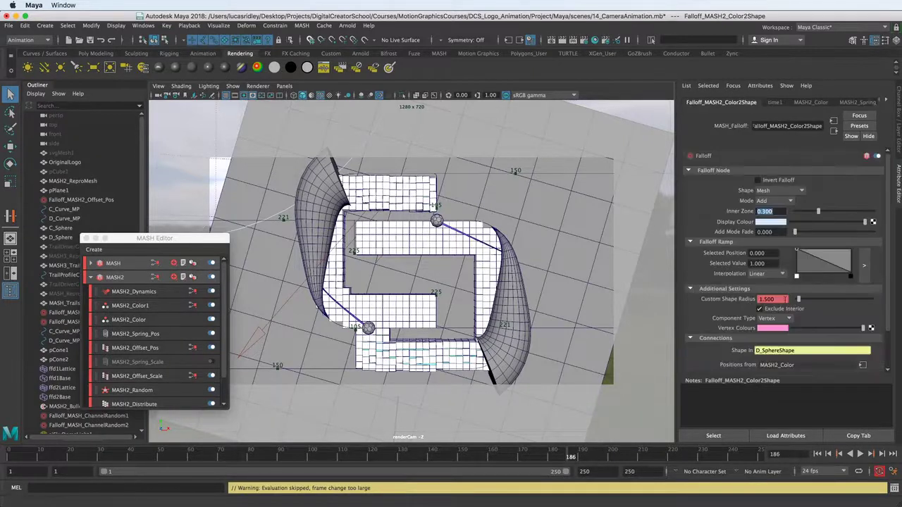
pyautogui.click(775, 241)
pyautogui.click(765, 231)
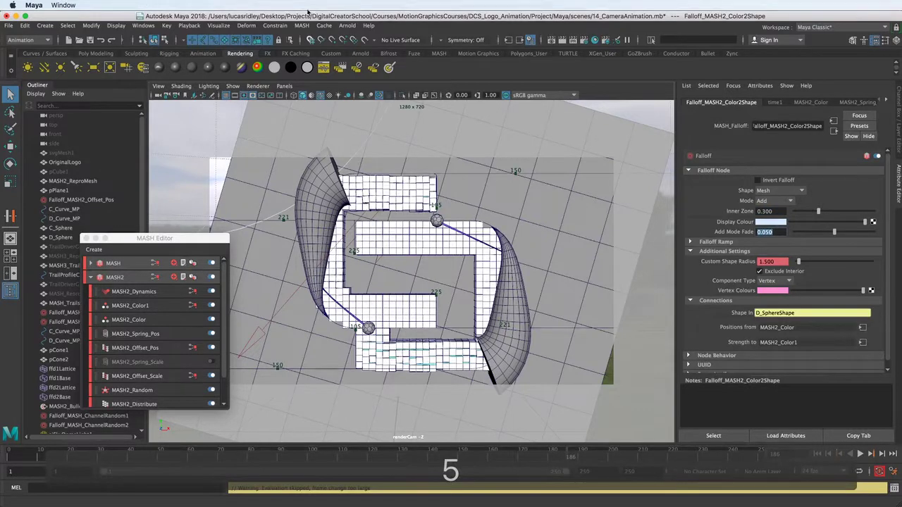
pyautogui.click(348, 26)
# Step: Open the Arnold RenderView and restart the live preview at 10% resolution
pyautogui.moveTo(436, 71)
pyautogui.click(379, 51)
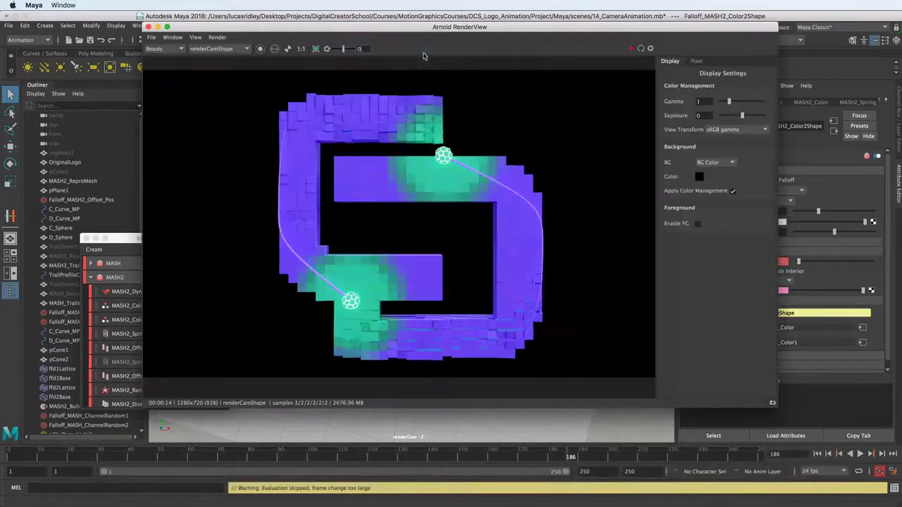
pyautogui.click(193, 38)
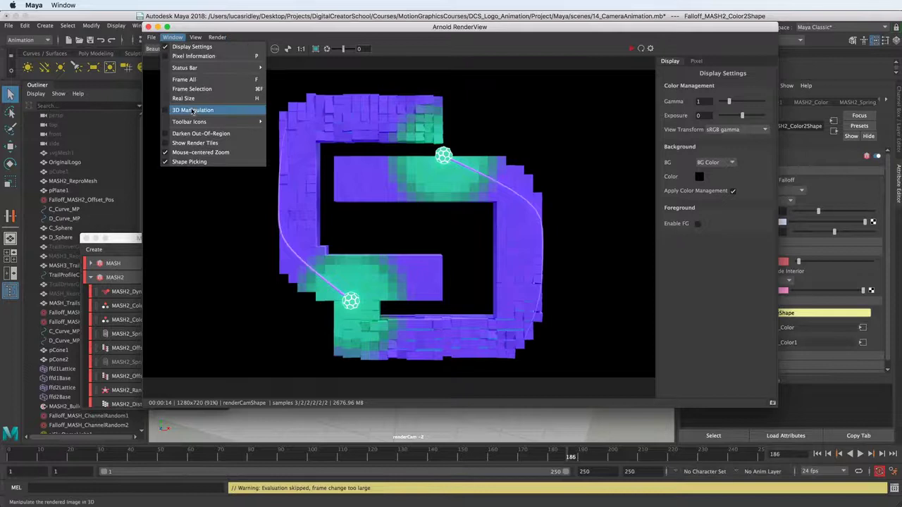
pyautogui.moveTo(236, 126)
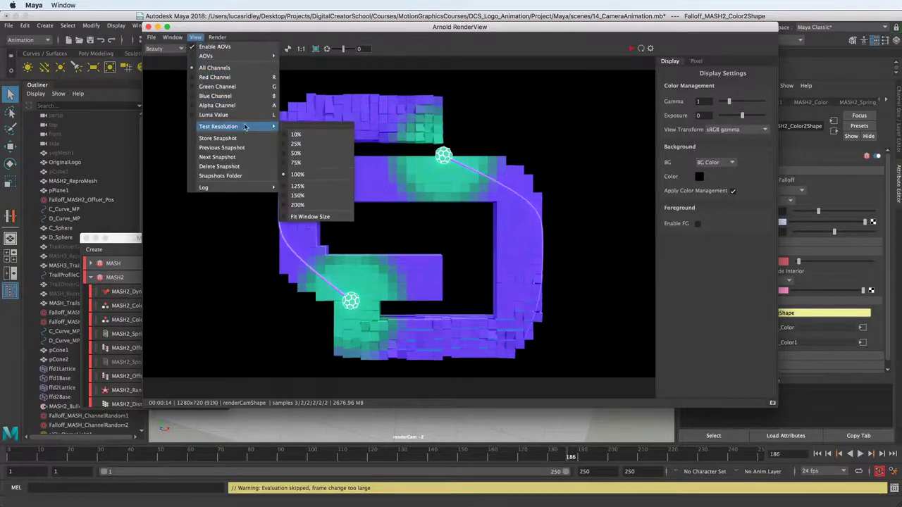
pyautogui.press('Escape')
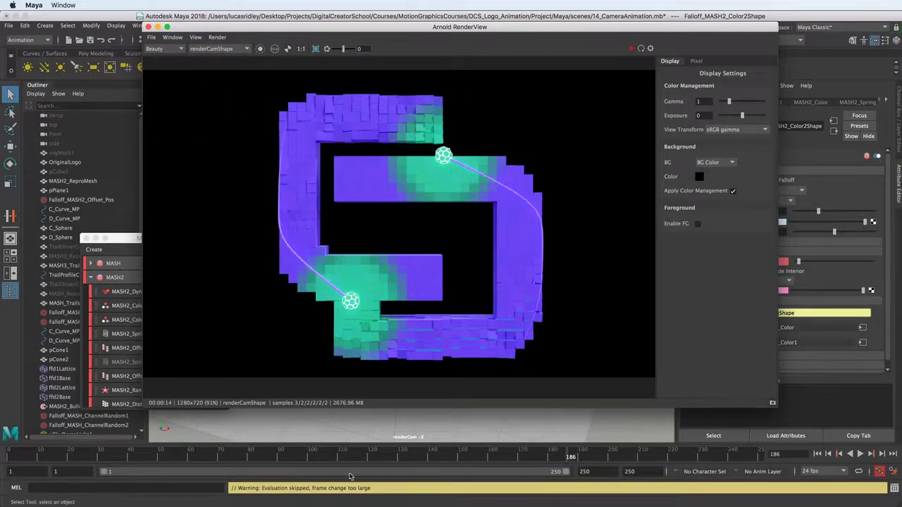
pyautogui.click(627, 56)
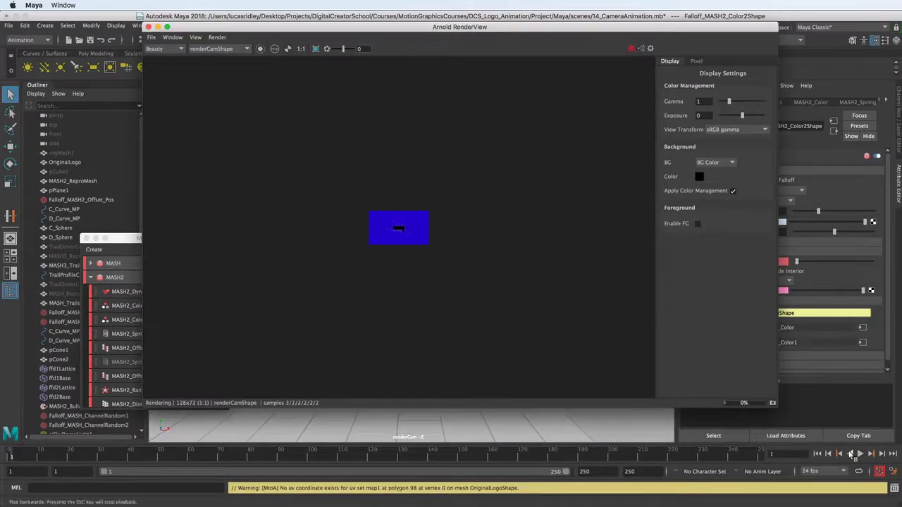
# Step: Pause the animation on frame 13 and set Test Resolution to 100%
pyautogui.click(860, 455)
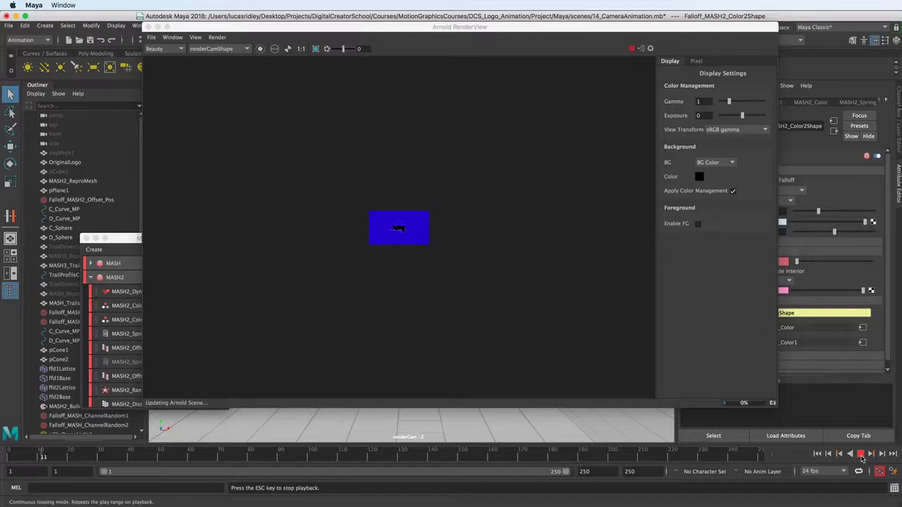
pyautogui.click(861, 455)
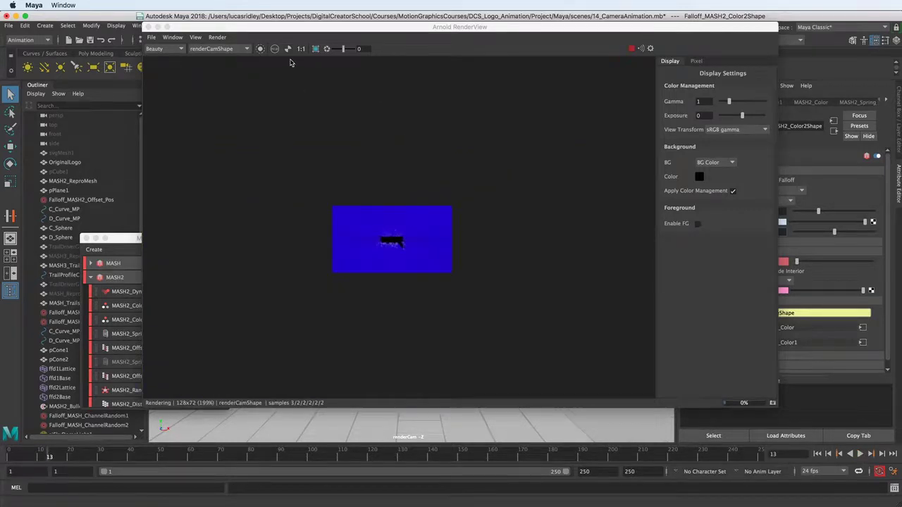
pyautogui.click(217, 36)
pyautogui.moveTo(195, 37)
pyautogui.moveTo(285, 129)
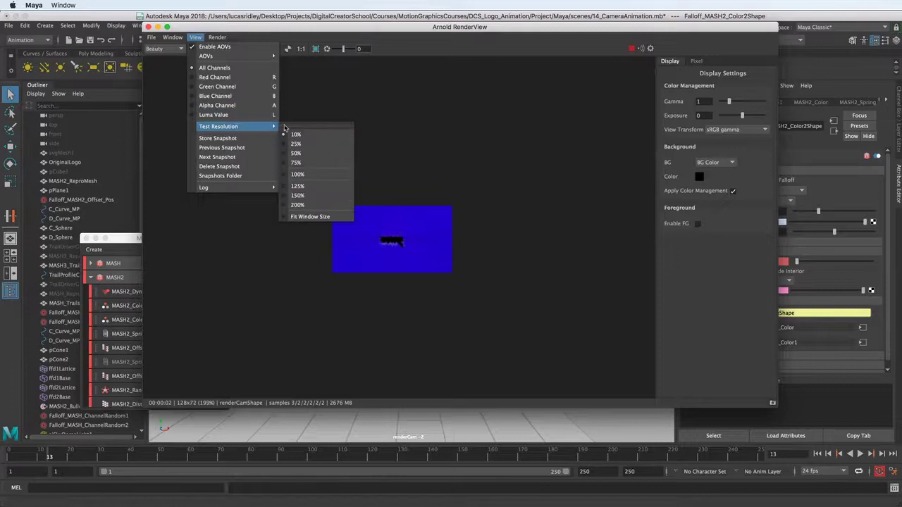
pyautogui.click(297, 174)
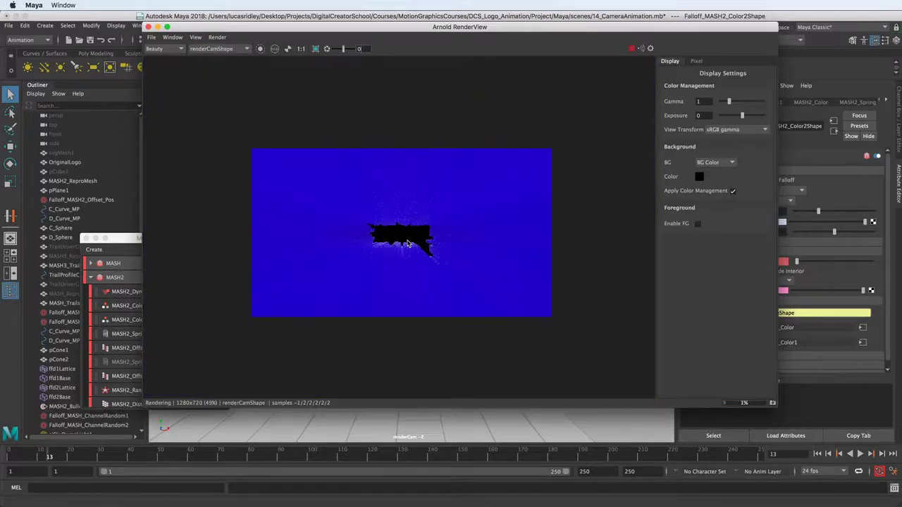
pyautogui.moveTo(314, 33); pyautogui.dragTo(205, 51)
# Step: In Hypershade, adjust aiStandardSurface1_pixel's Emission Weight to about 0.44
pyautogui.click(359, 27)
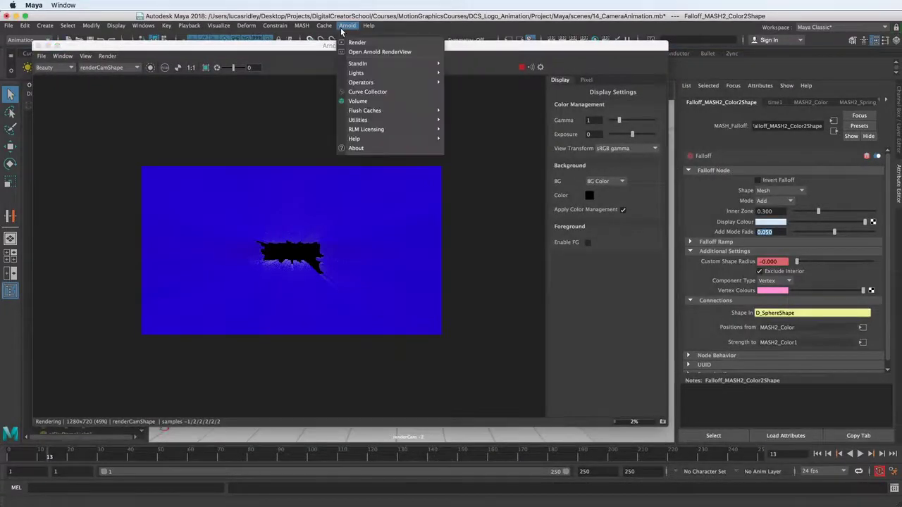
pyautogui.click(454, 70)
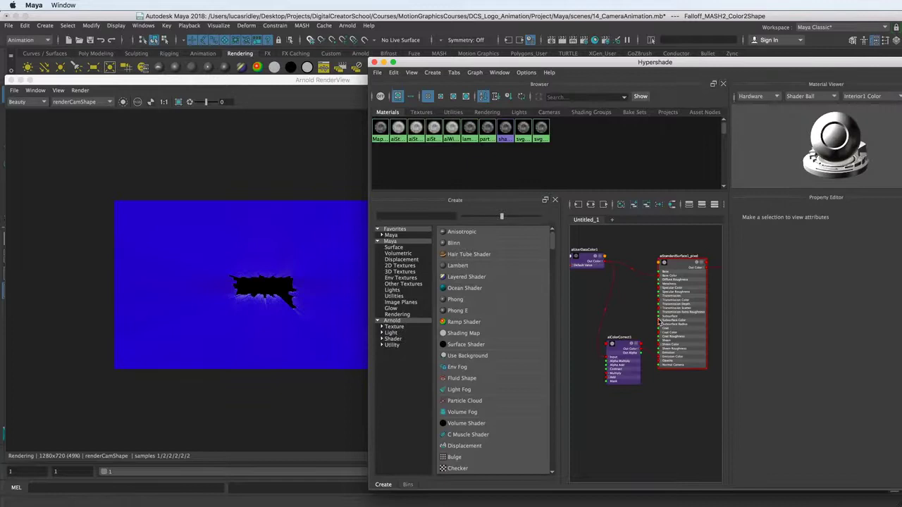
pyautogui.click(676, 284)
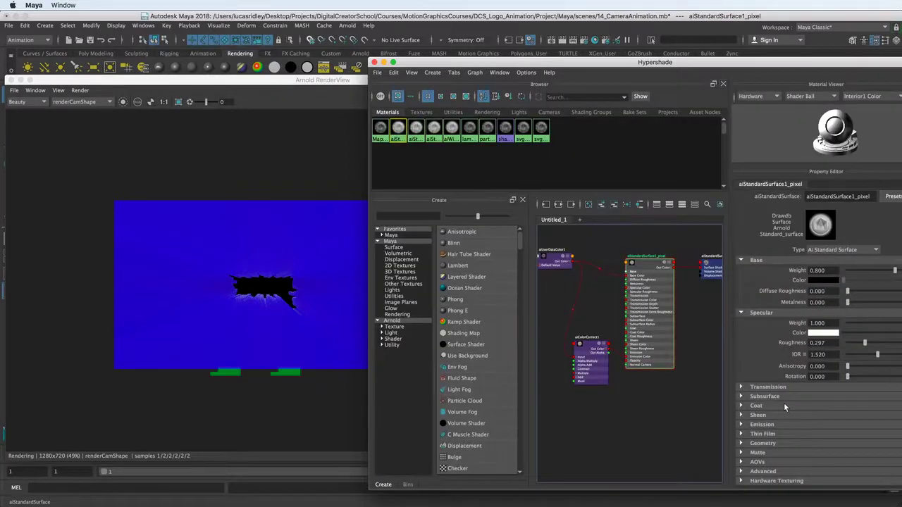
pyautogui.click(763, 424)
pyautogui.scroll(-2, 763, 422)
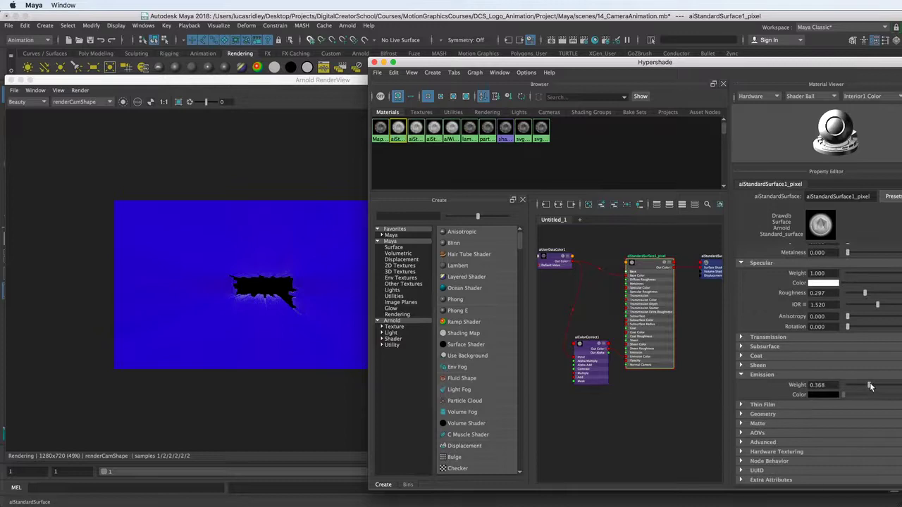
pyautogui.moveTo(870, 386); pyautogui.dragTo(832, 388)
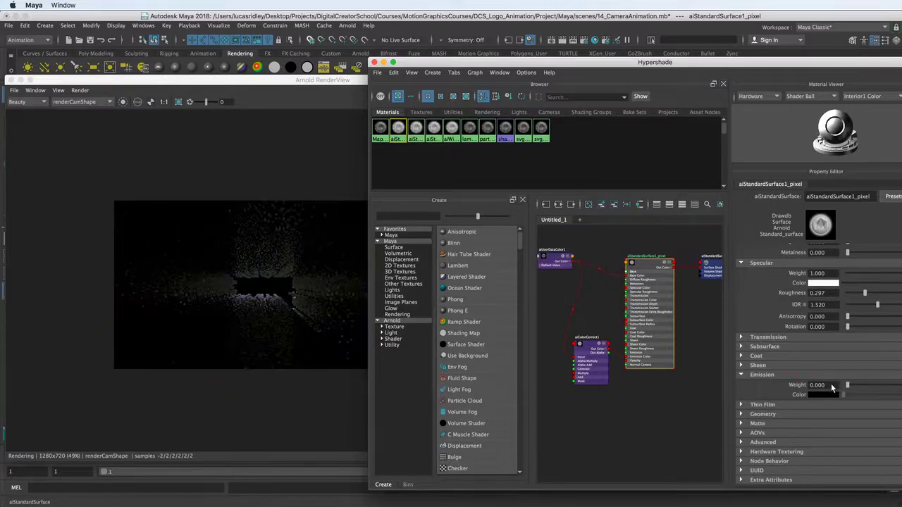
pyautogui.moveTo(845, 384); pyautogui.dragTo(850, 385)
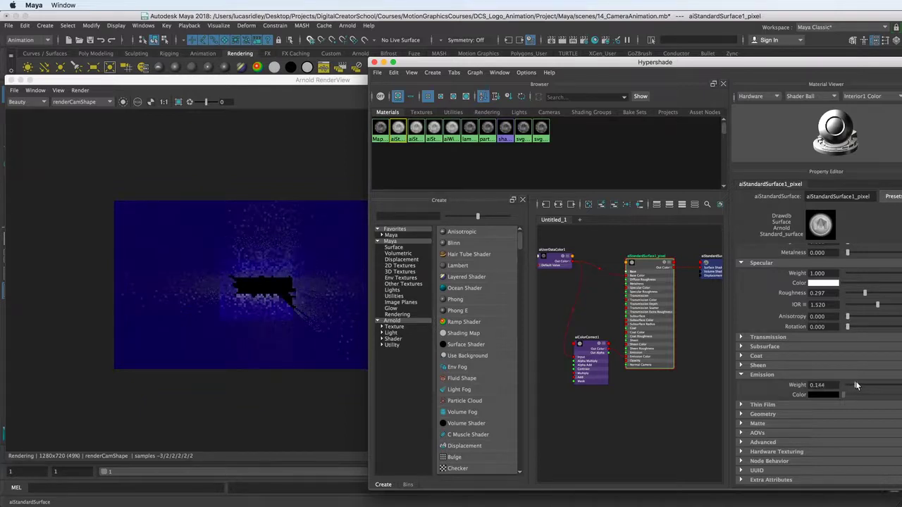
pyautogui.moveTo(849, 382); pyautogui.dragTo(873, 393)
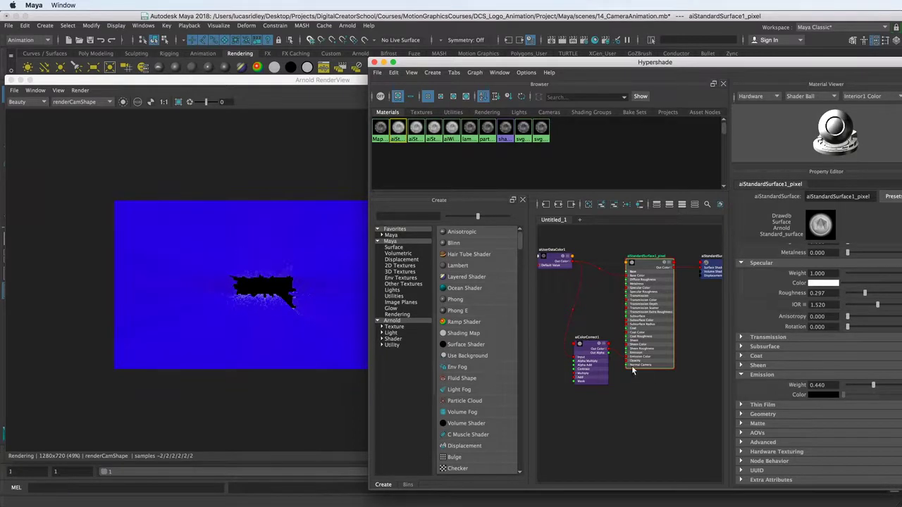
# Step: Delete aiColorCorrect1, wire aiUserDataColor1 into Emission Color, and lower Emission Weight to 0.096
pyautogui.click(586, 344)
pyautogui.press('BackSpace')
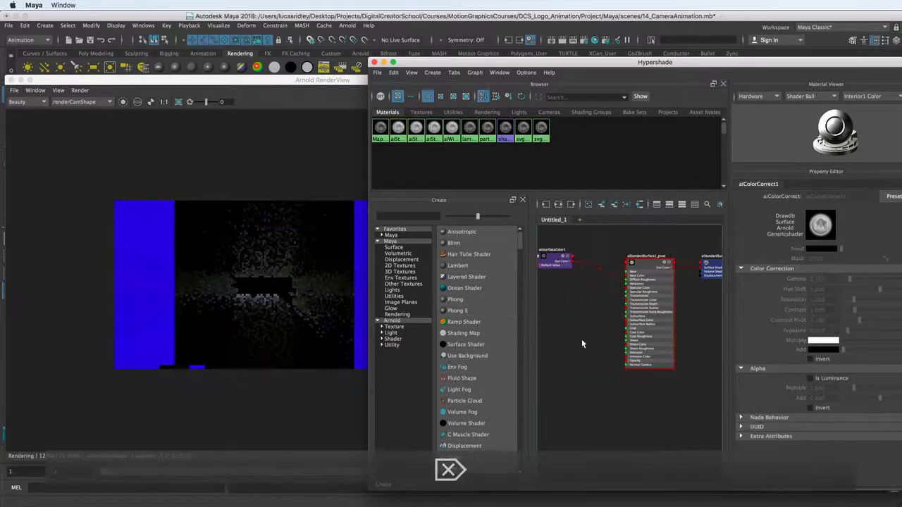
pyautogui.moveTo(571, 261); pyautogui.dragTo(628, 359)
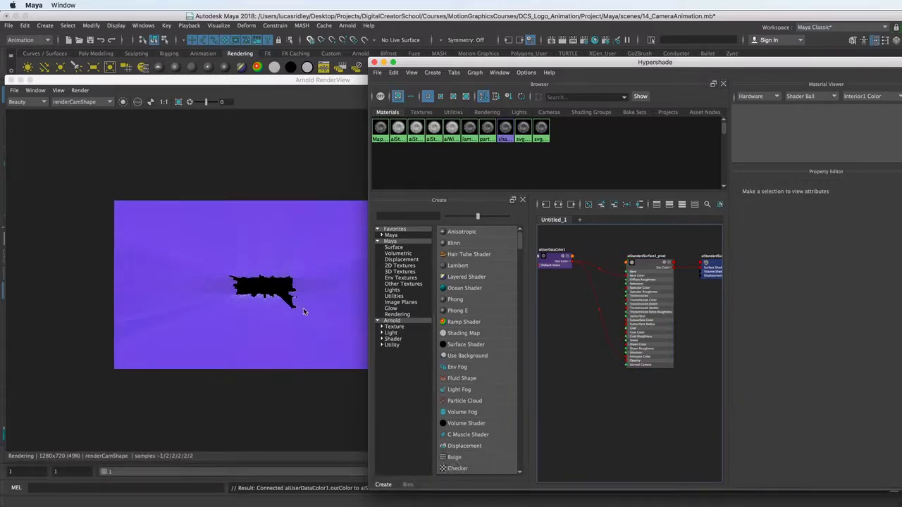
pyautogui.click(639, 274)
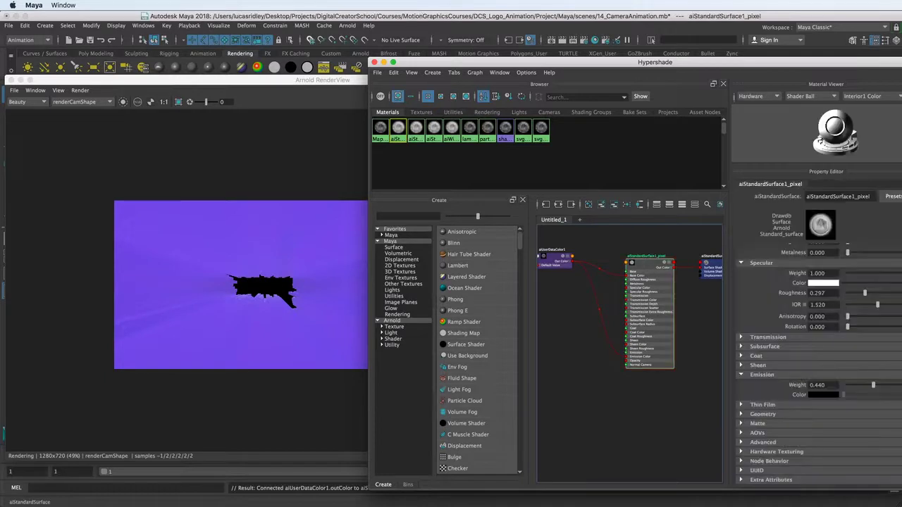
pyautogui.moveTo(873, 387); pyautogui.dragTo(852, 386)
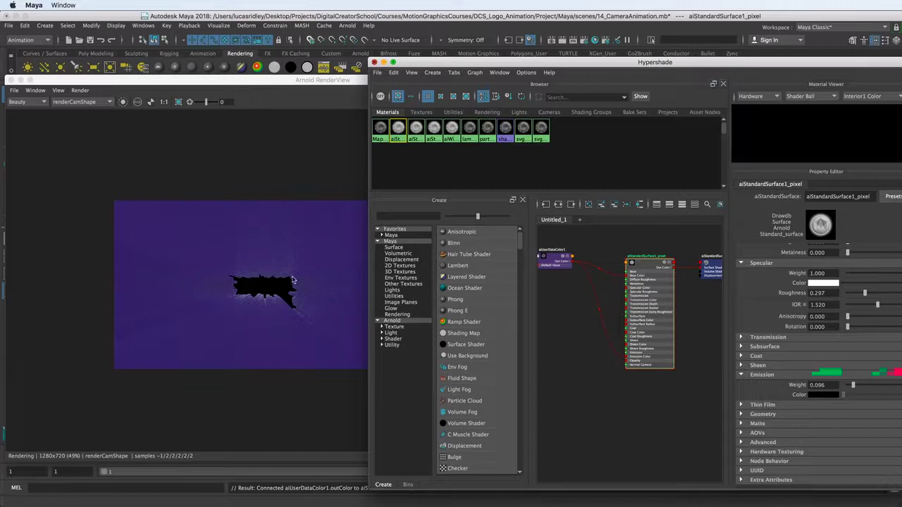
pyautogui.click(374, 62)
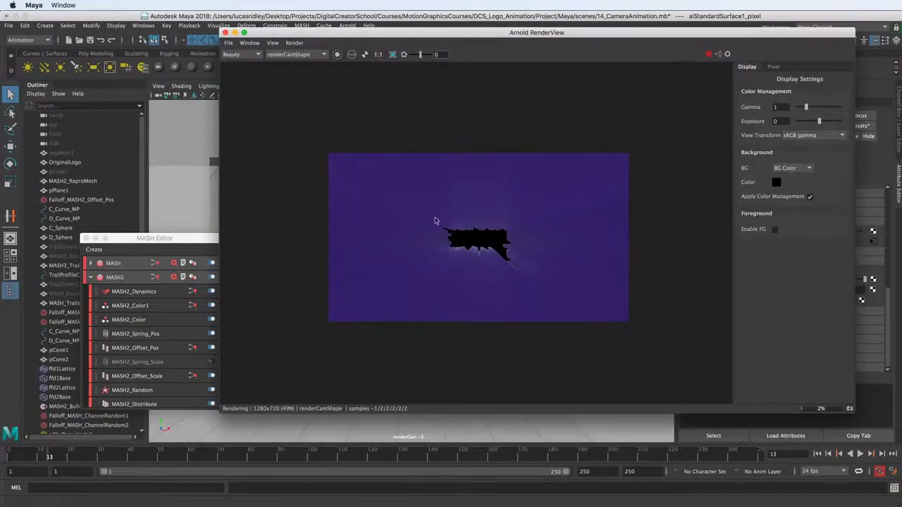
# Step: Set Test Resolution to 10% and play the animation in the live Arnold preview to frame 235
pyautogui.click(278, 43)
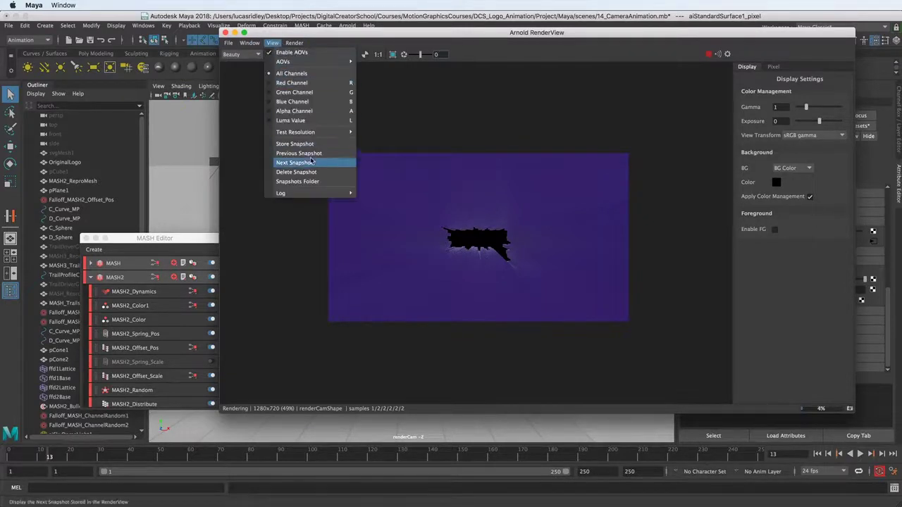
pyautogui.moveTo(310, 132)
pyautogui.click(384, 143)
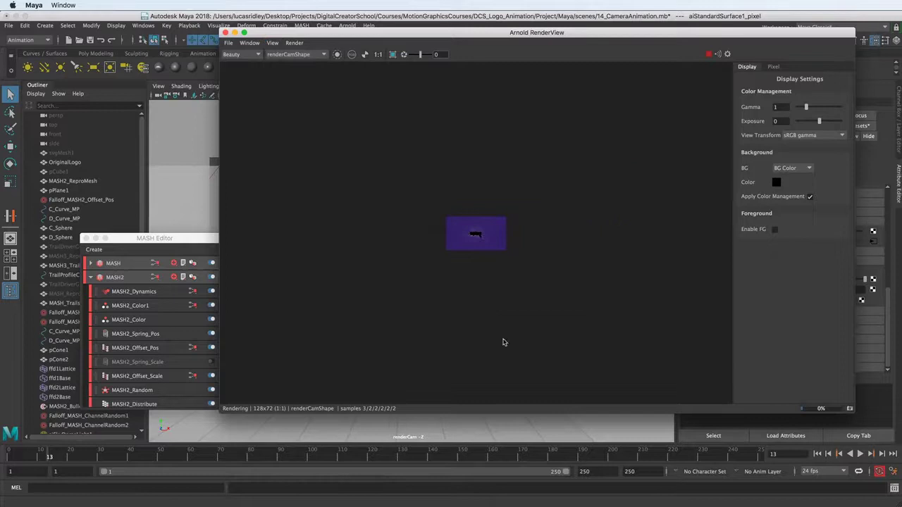
pyautogui.click(860, 453)
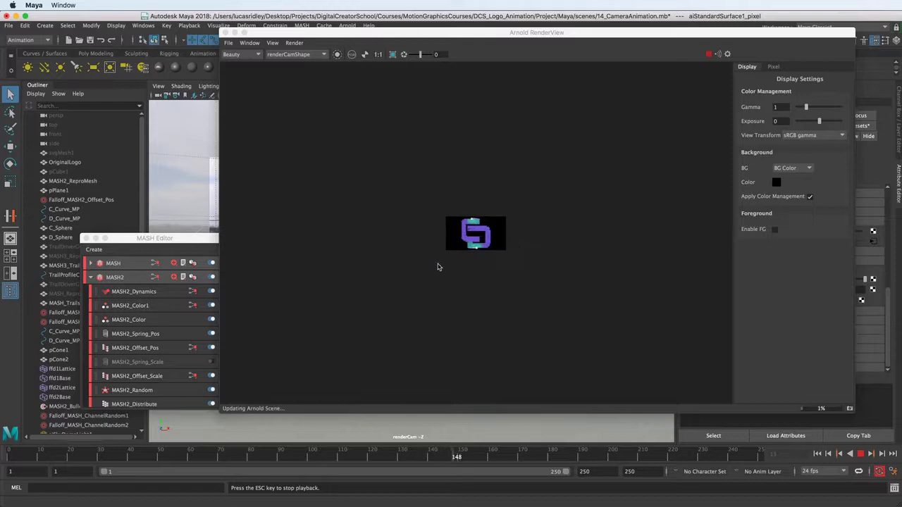
pyautogui.scroll(10, 456, 262)
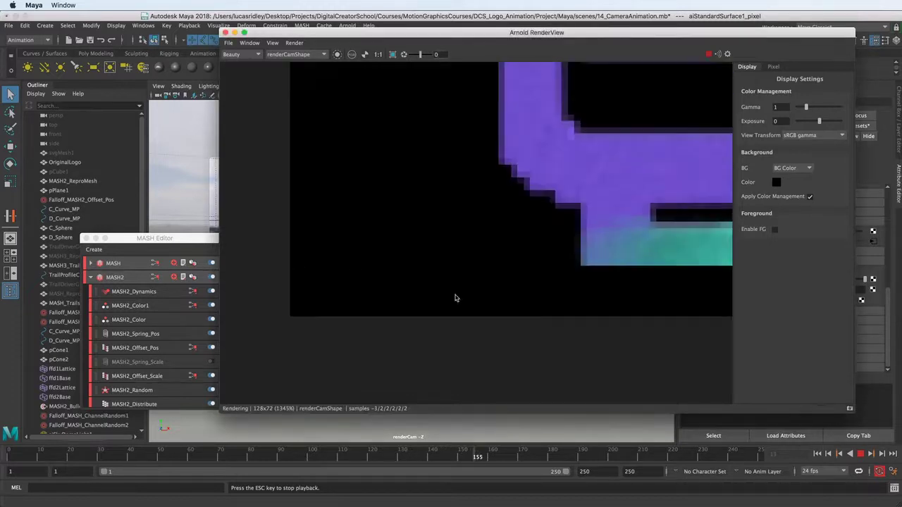
pyautogui.scroll(-5, 442, 263)
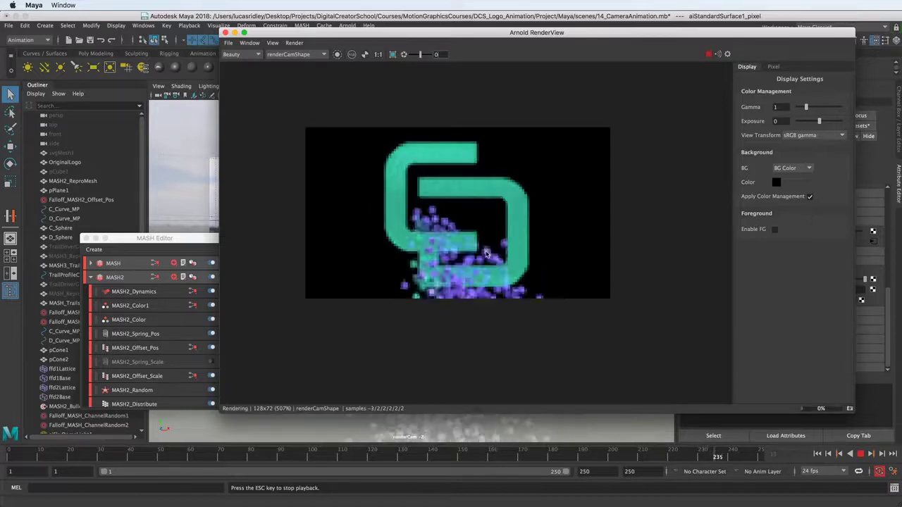
# Step: Stop playback and render the Arnold preview at 100% test resolution
pyautogui.press('Escape')
pyautogui.press('Escape')
pyautogui.press('Escape')
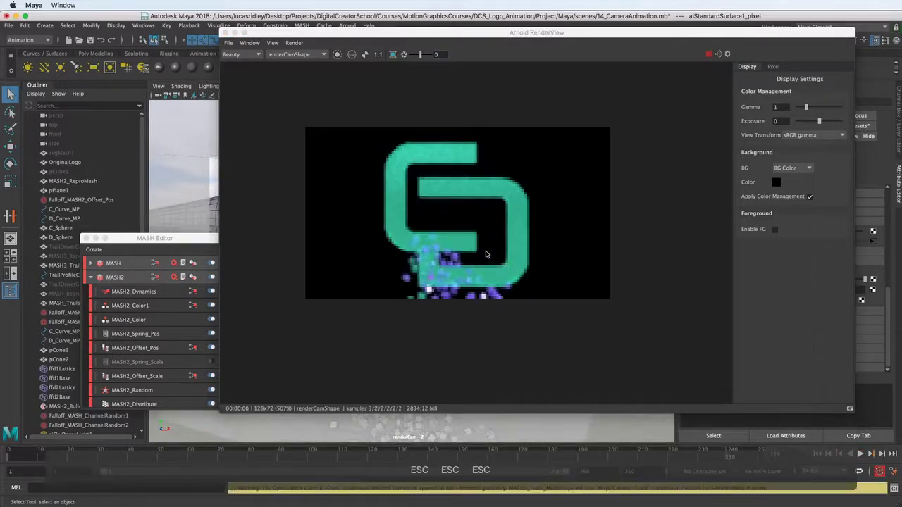
pyautogui.click(272, 42)
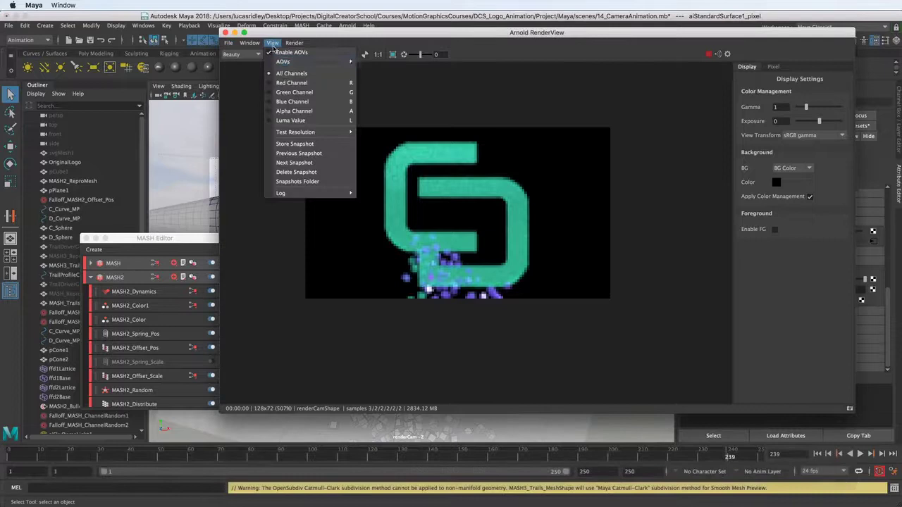
pyautogui.moveTo(331, 132)
pyautogui.click(374, 179)
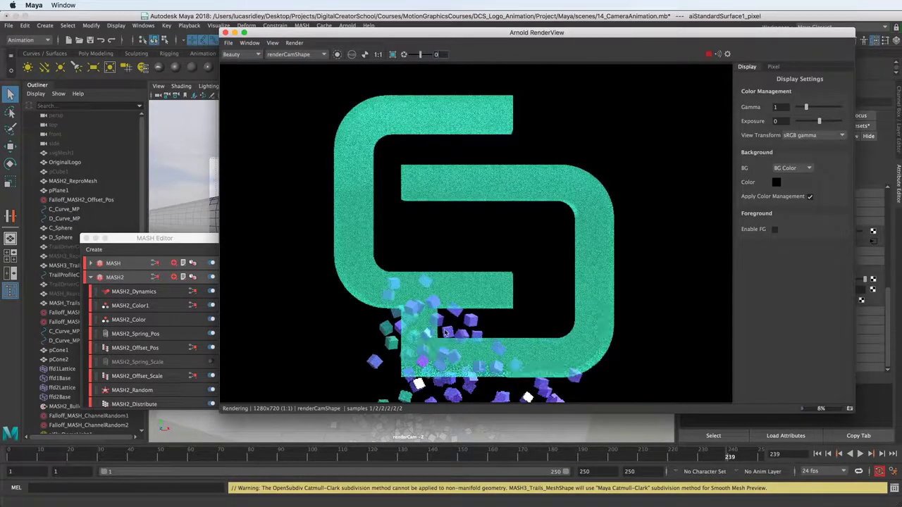
# Step: Zoom into and pan the full-resolution preview to study the falling cubes
pyautogui.scroll(1, 467, 323)
pyautogui.moveTo(467, 323); pyautogui.dragTo(414, 236, button='middle')
pyautogui.scroll(1, 479, 204)
pyautogui.scroll(1, 394, 222)
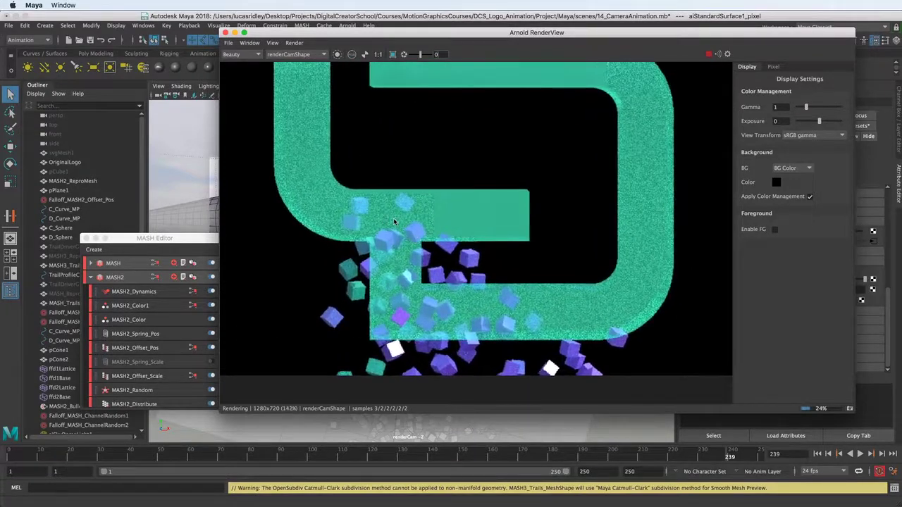
pyautogui.scroll(-2, 446, 201)
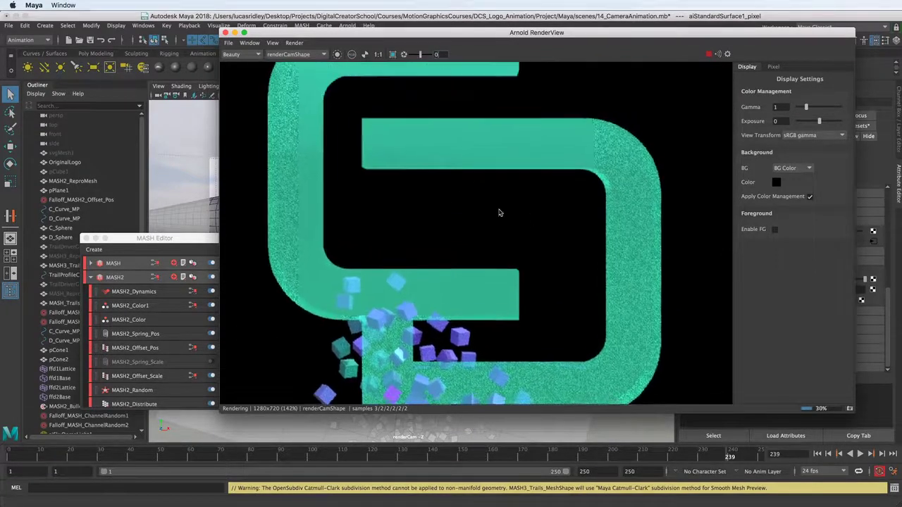
pyautogui.moveTo(427, 225); pyautogui.dragTo(439, 261, button='middle')
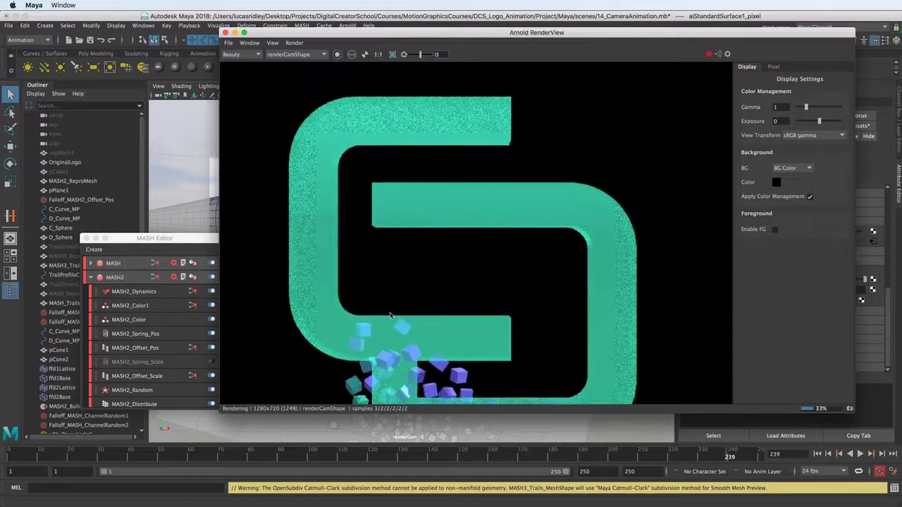
pyautogui.moveTo(389, 314); pyautogui.dragTo(414, 204, button='middle')
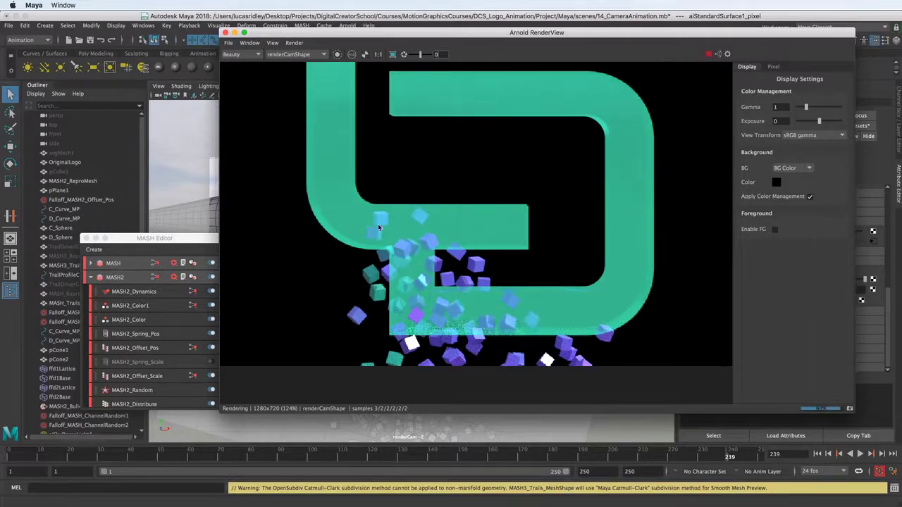
# Step: Undo the last attribute change, turn off the render region, and move the preview window lower left
pyautogui.moveTo(502, 38); pyautogui.dragTo(334, 35)
pyautogui.hotkey('ctrl', 'z')
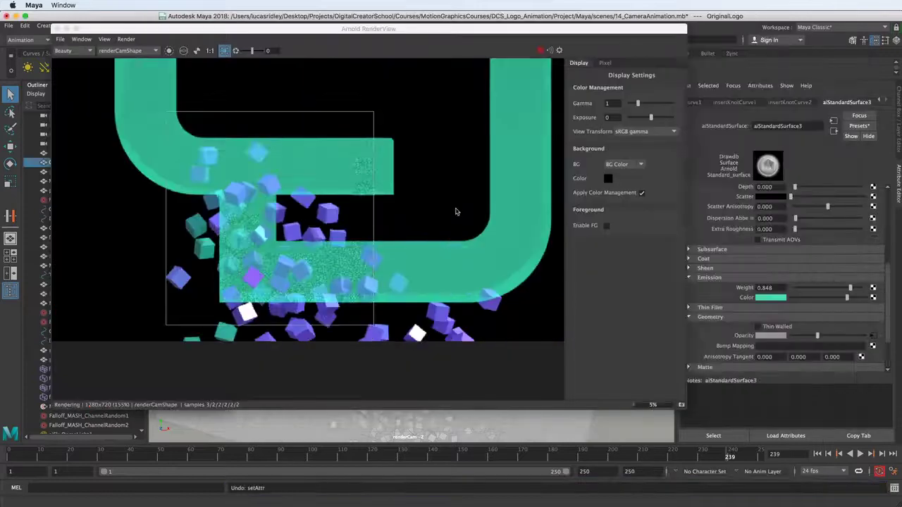
pyautogui.scroll(-2, 216, 209)
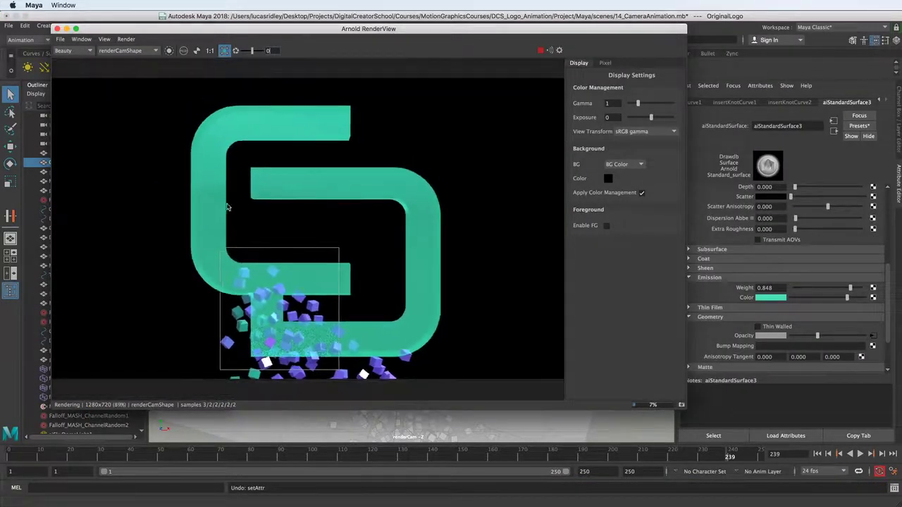
pyautogui.moveTo(362, 146); pyautogui.dragTo(358, 132, button='middle')
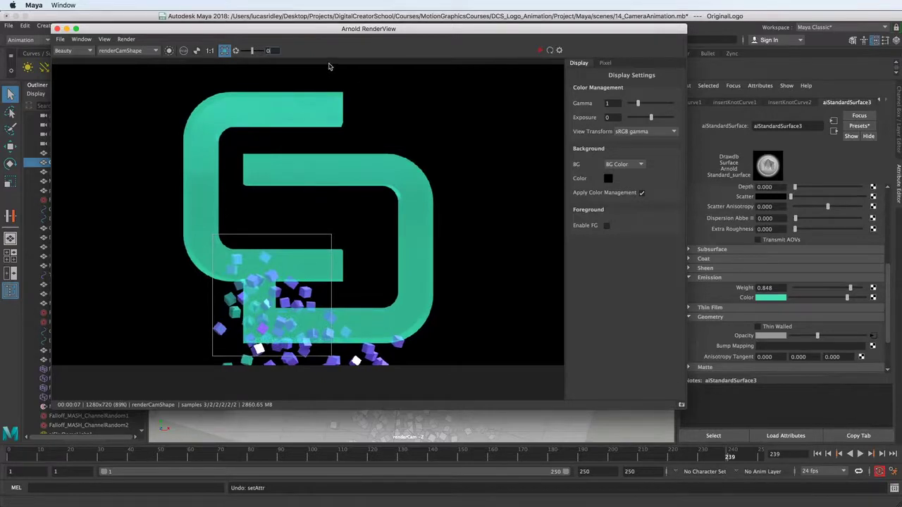
pyautogui.click(224, 50)
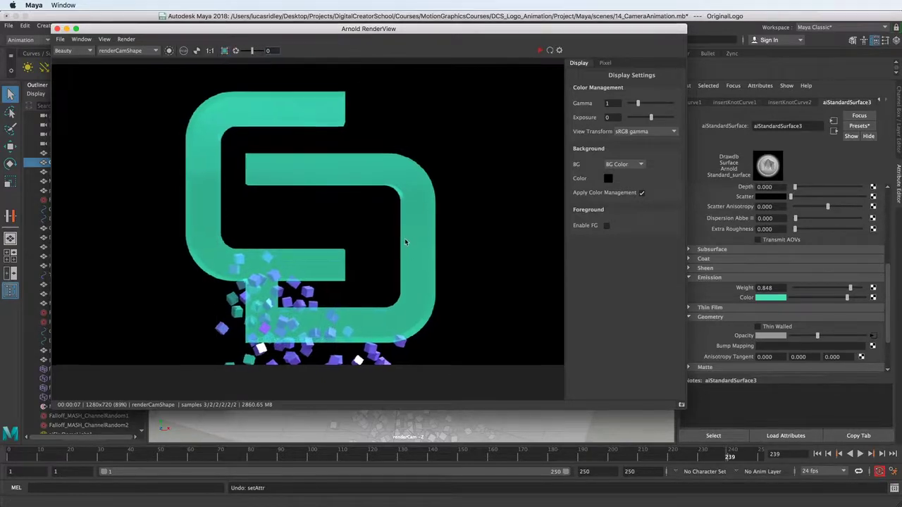
pyautogui.scroll(-1, 423, 246)
pyautogui.moveTo(392, 227); pyautogui.dragTo(360, 218, button='middle')
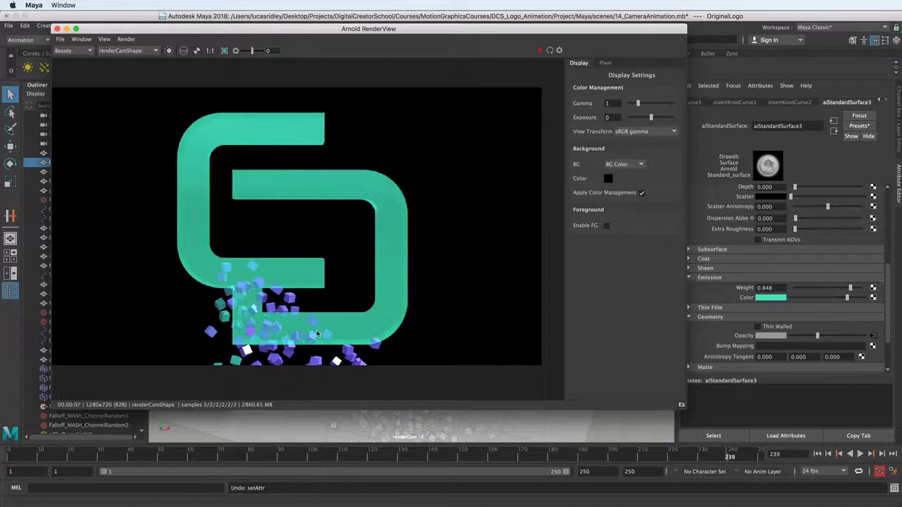
pyautogui.scroll(7, 317, 335)
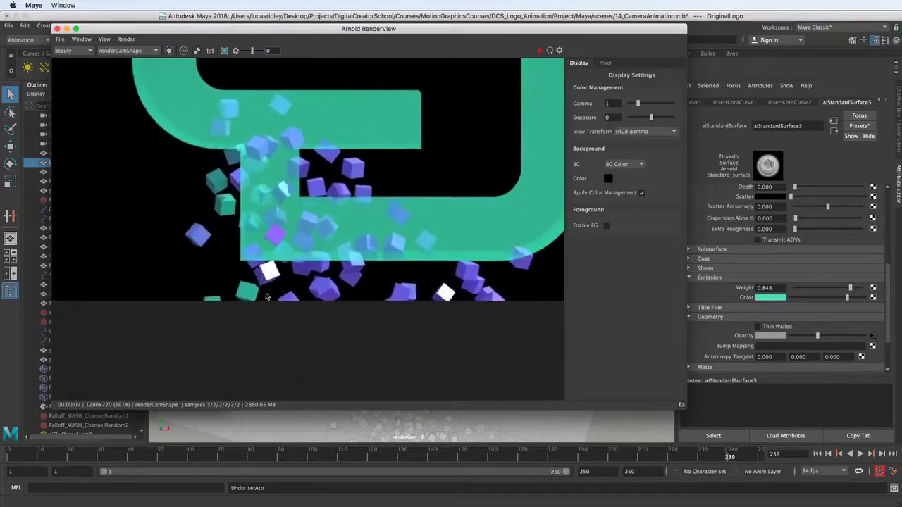
pyautogui.scroll(3, 266, 297)
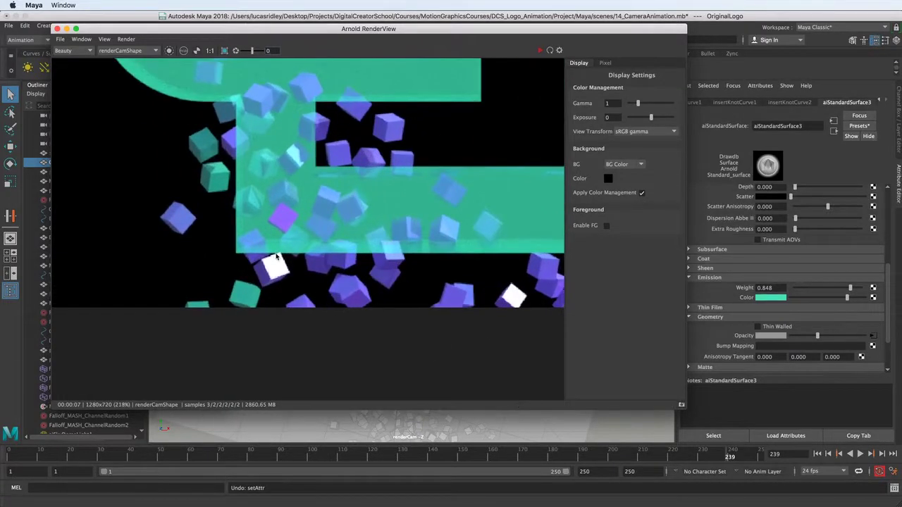
pyautogui.moveTo(513, 33); pyautogui.dragTo(326, 112)
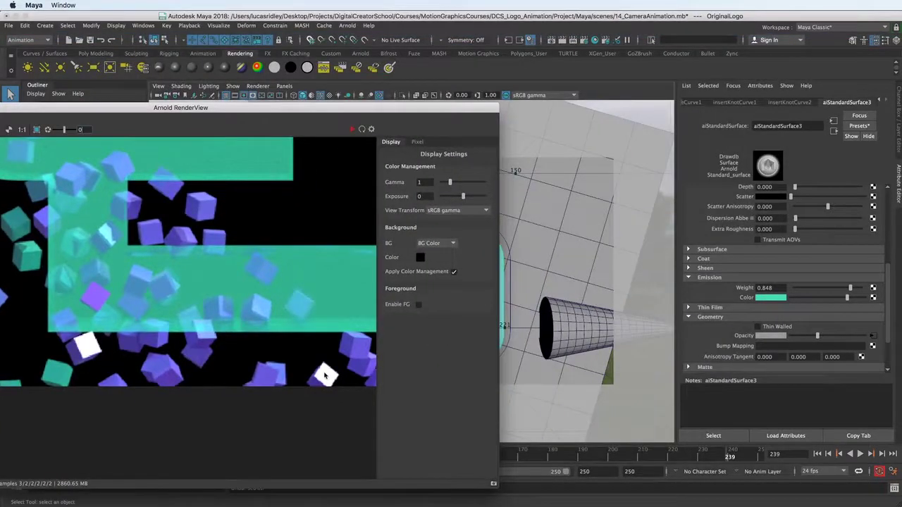
# Step: Select the MASH2_ReproMeshShape cube mesh
pyautogui.moveTo(340, 106); pyautogui.dragTo(400, 100)
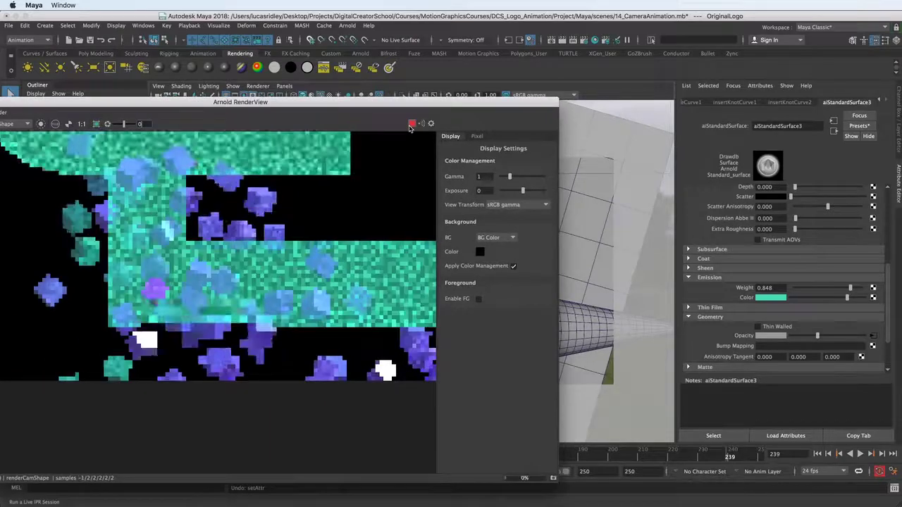
pyautogui.click(321, 264)
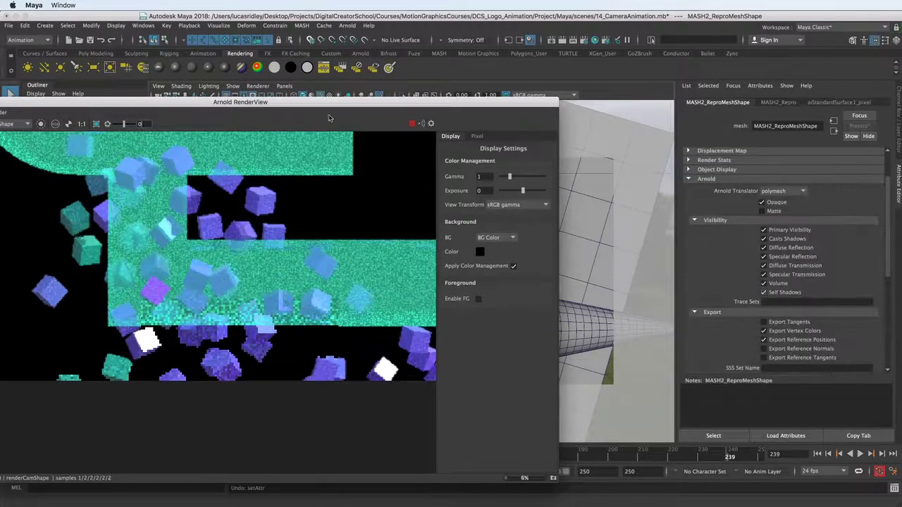
pyautogui.moveTo(364, 104); pyautogui.dragTo(436, 41)
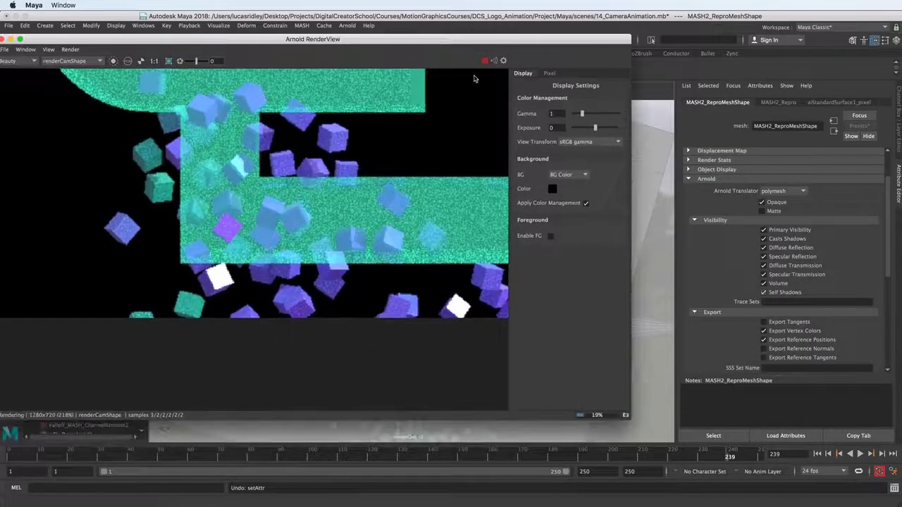
# Step: Set aiStandardSurface1_pixel's specular weight to 0.587 and roughness to 0.478
pyautogui.click(856, 103)
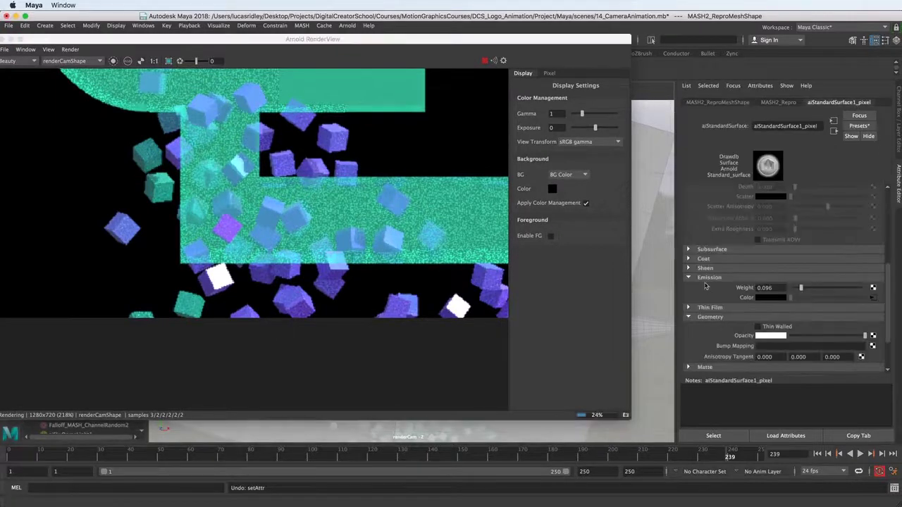
pyautogui.scroll(6, 704, 285)
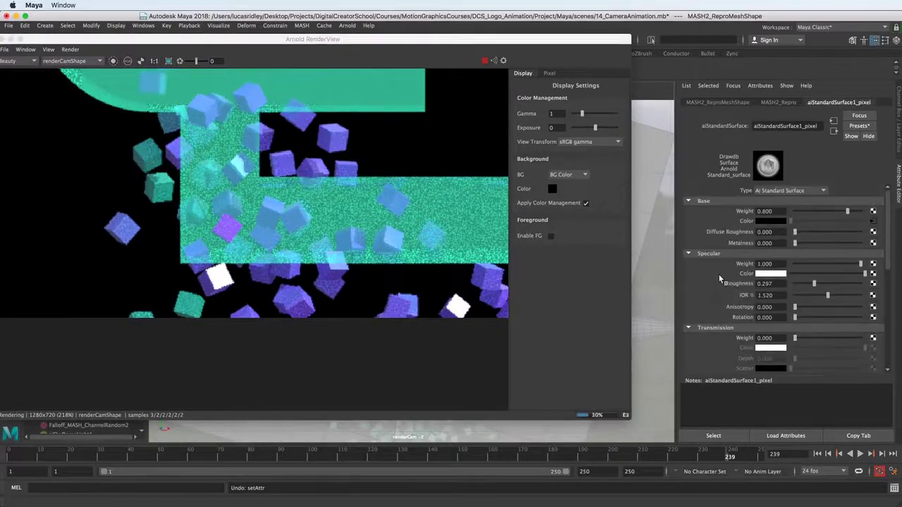
pyautogui.click(833, 265)
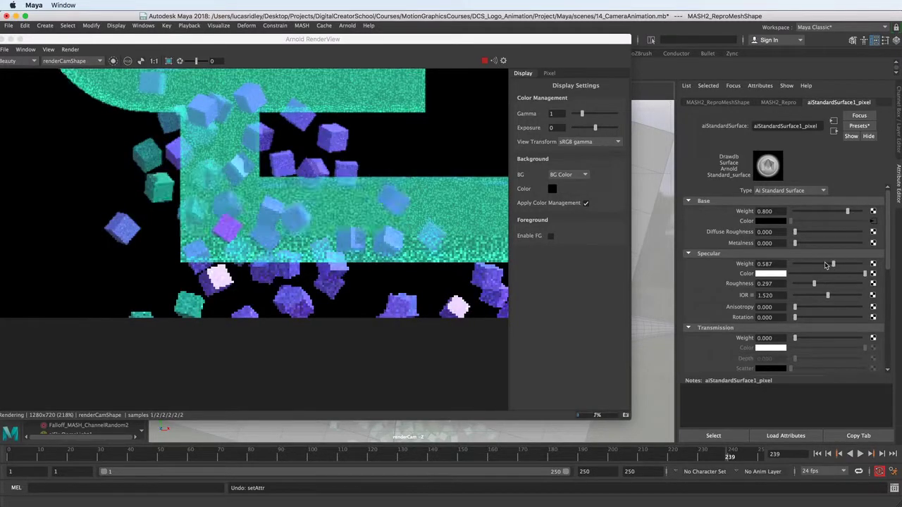
pyautogui.click(827, 284)
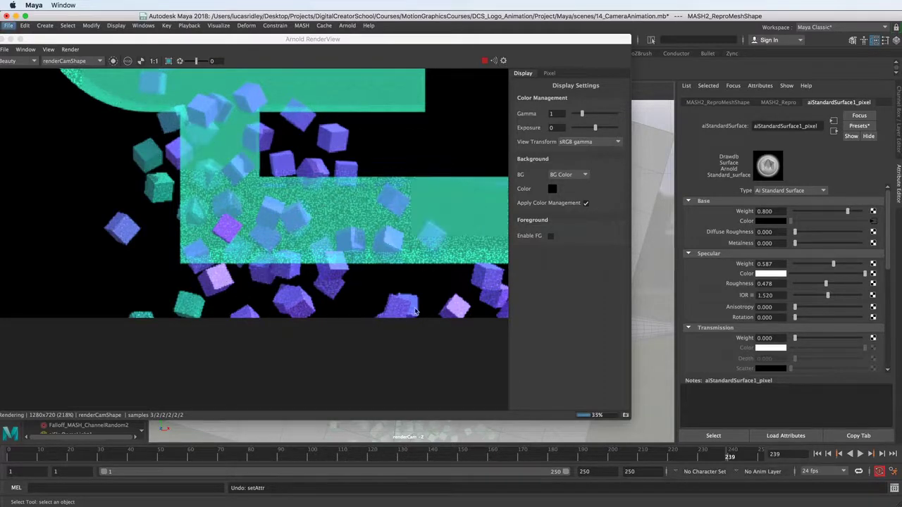
pyautogui.keyDown('alt'); pyautogui.moveTo(345, 222); pyautogui.dragTo(224, 169, button='right'); pyautogui.keyUp('alt')
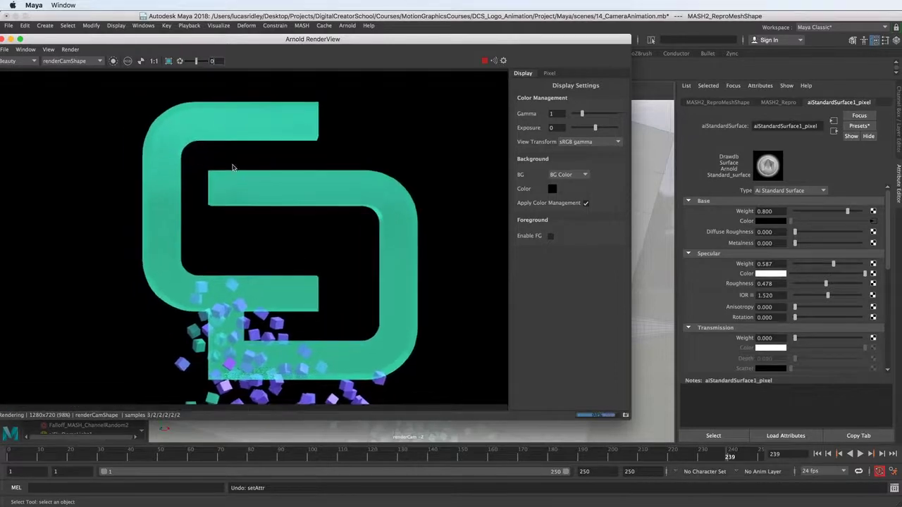
pyautogui.moveTo(151, 41); pyautogui.dragTo(389, 45)
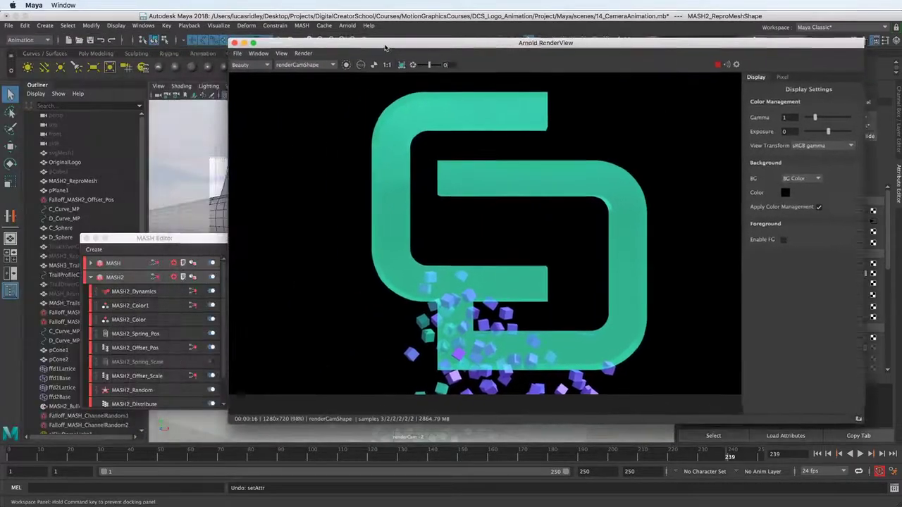
# Step: Close the render preview and view renderCam's translate and rotate curves in the Graph Editor
pyautogui.click(235, 43)
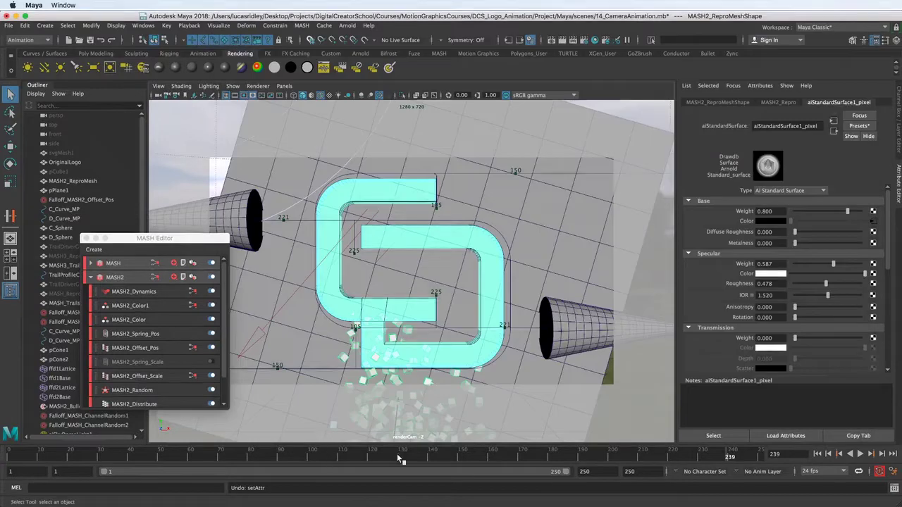
pyautogui.moveTo(187, 458); pyautogui.dragTo(82, 458)
pyautogui.click(158, 95)
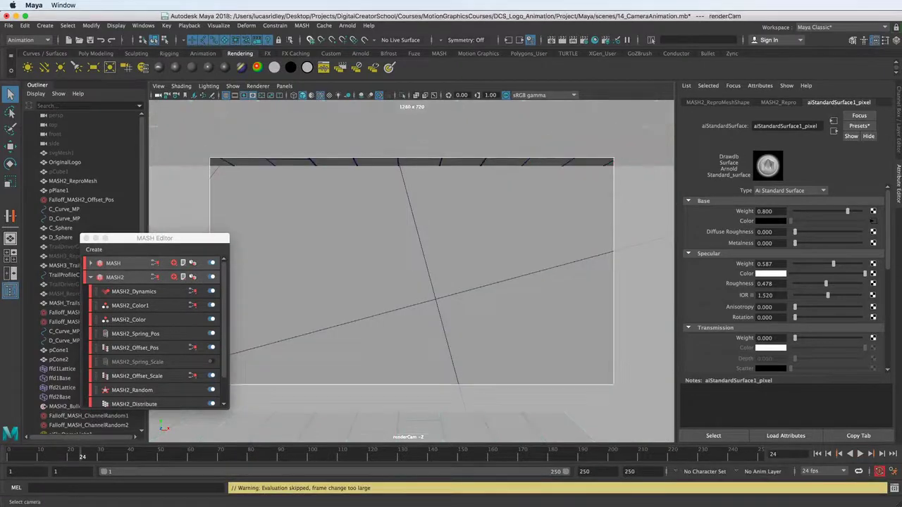
pyautogui.click(896, 43)
pyautogui.moveTo(830, 115); pyautogui.dragTo(833, 149)
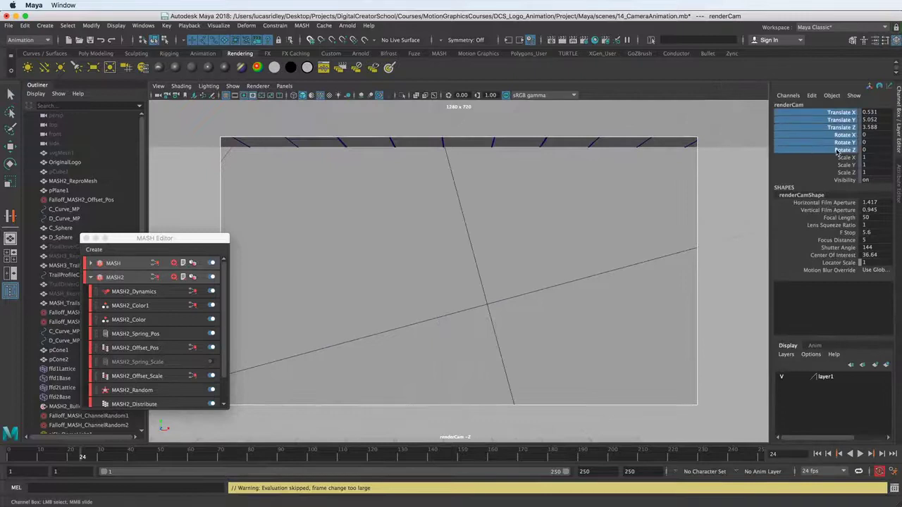
pyautogui.rightClick(834, 141)
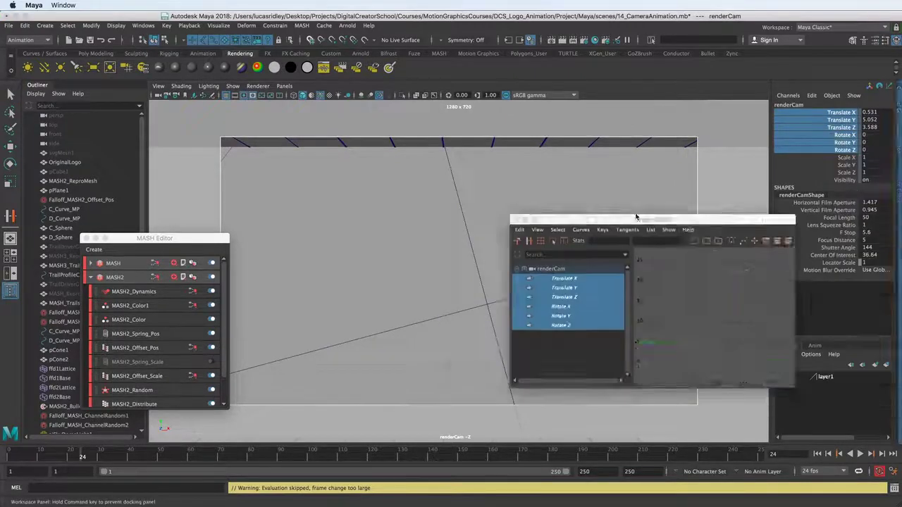
pyautogui.keyDown('alt'); pyautogui.moveTo(509, 263); pyautogui.dragTo(560, 257, button='middle'); pyautogui.keyUp('alt')
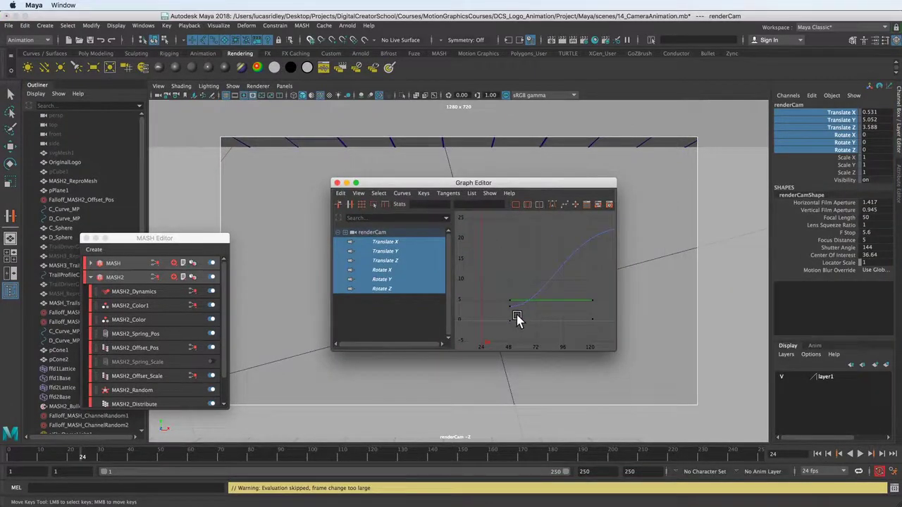
pyautogui.click(205, 402)
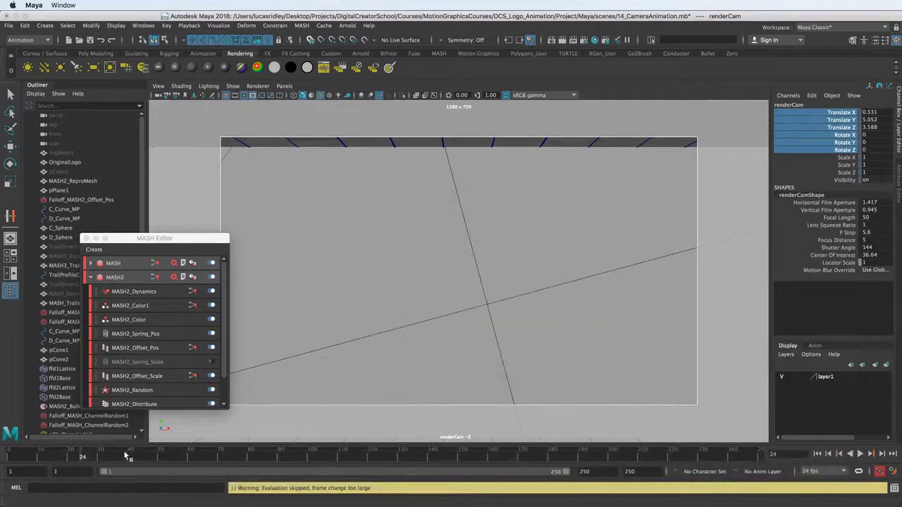
# Step: Scrub the timeline between frames 40 and 54, ending on frame 42
pyautogui.moveTo(98, 458); pyautogui.dragTo(103, 459)
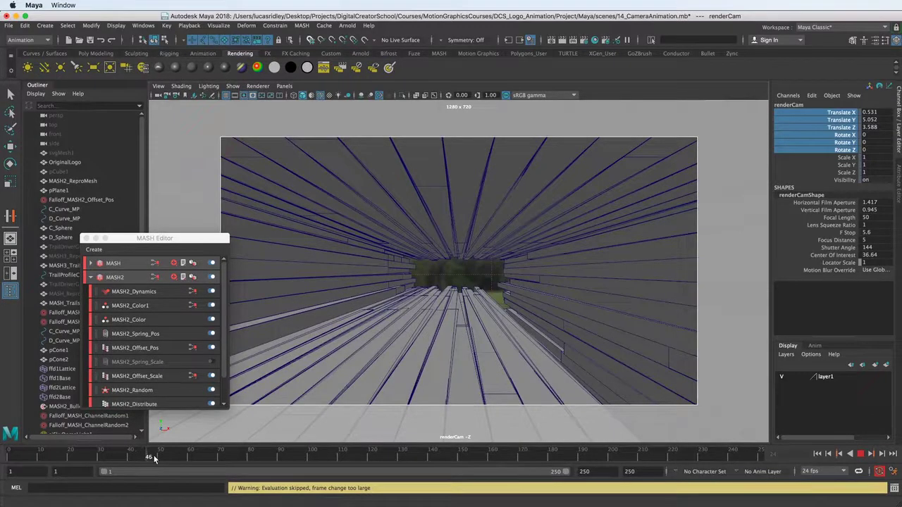
pyautogui.moveTo(169, 458)
pyautogui.mouseDown()
pyautogui.moveTo(186, 457)
pyautogui.moveTo(132, 458)
pyautogui.moveTo(179, 459)
pyautogui.moveTo(167, 461)
pyautogui.mouseUp()
pyautogui.moveTo(160, 460); pyautogui.dragTo(171, 461)
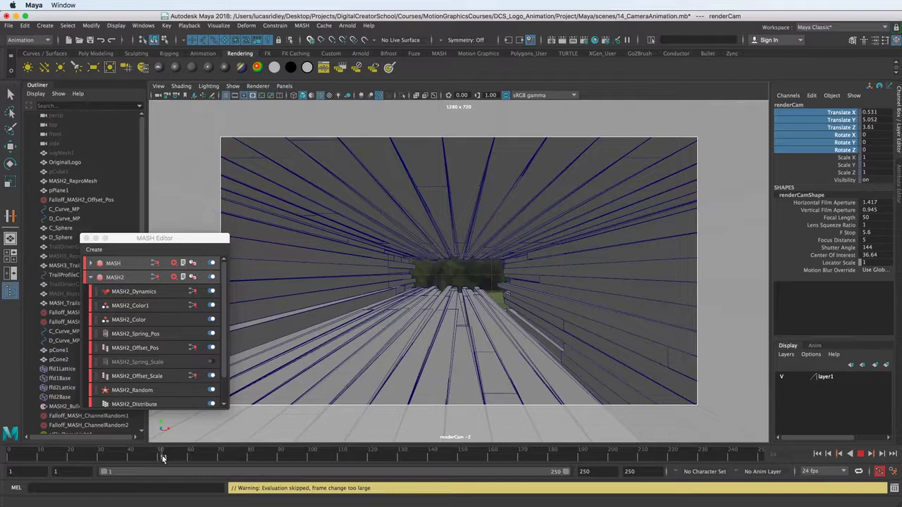
pyautogui.moveTo(165, 459)
pyautogui.mouseDown()
pyautogui.moveTo(156, 462)
pyautogui.moveTo(265, 460)
pyautogui.moveTo(125, 457)
pyautogui.moveTo(167, 458)
pyautogui.mouseUp()
pyautogui.click(136, 462)
# Step: In the Graph Editor, move renderCam's first Translate Z key back to frame 36
pyautogui.hotkey('shift', 'g')
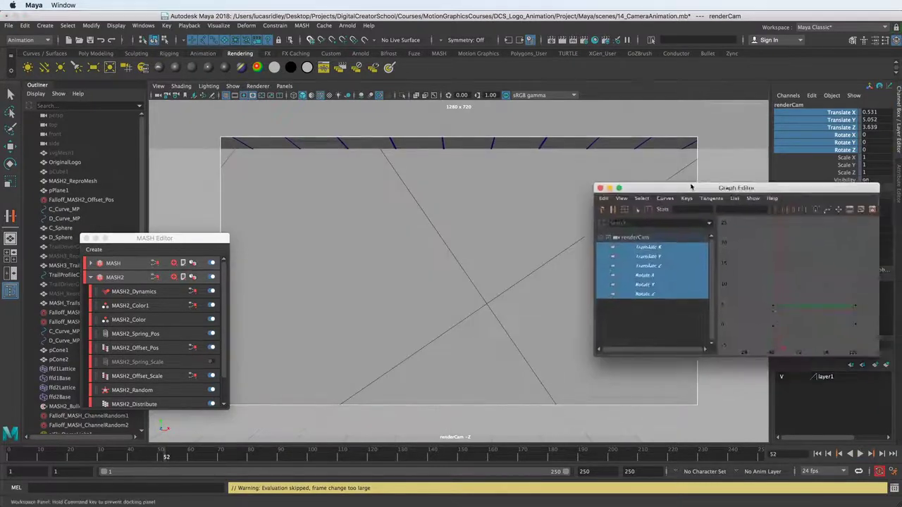
pyautogui.press('w')
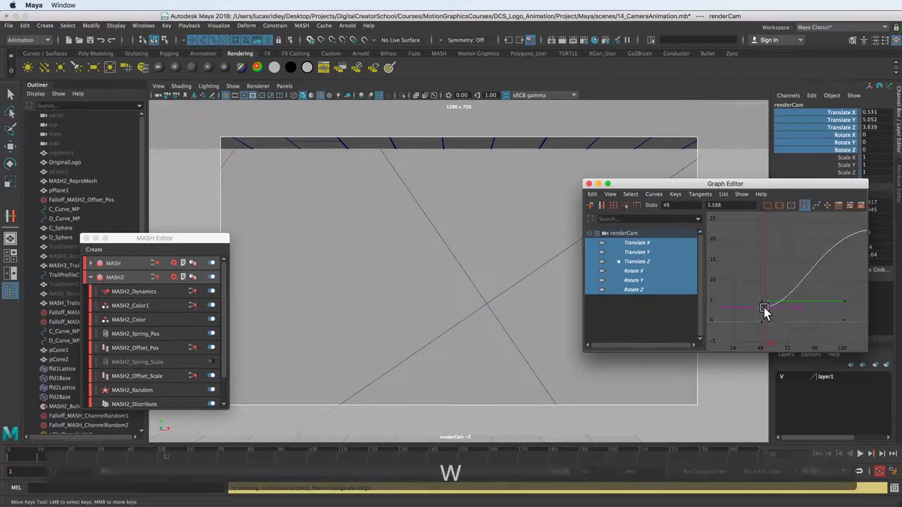
pyautogui.click(761, 309)
pyautogui.scroll(3, 768, 320)
pyautogui.keyDown('shift'); pyautogui.moveTo(795, 335); pyautogui.dragTo(810, 321, button='middle'); pyautogui.keyUp('shift')
# Step: Scrub the timeline from about frame 40 onward to preview the earlier push-in
pyautogui.click(124, 457)
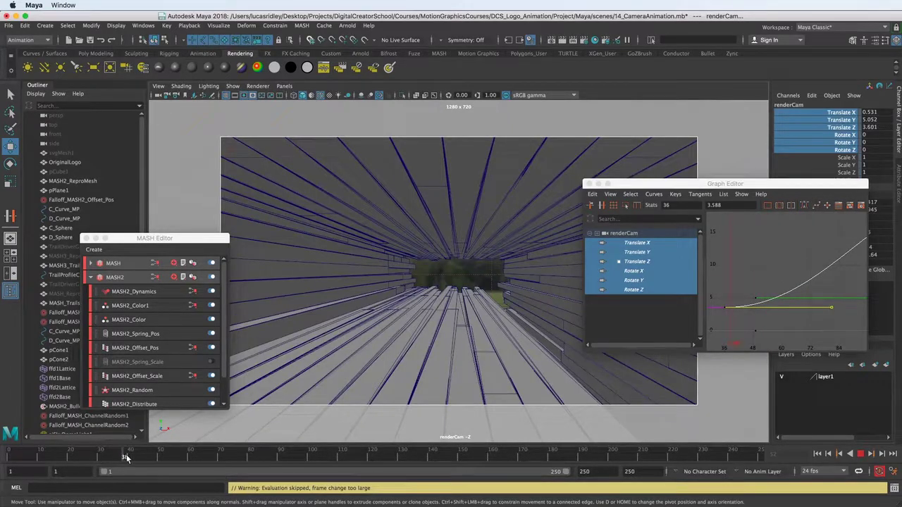
pyautogui.moveTo(138, 458); pyautogui.dragTo(176, 457)
pyautogui.moveTo(190, 456); pyautogui.dragTo(354, 454)
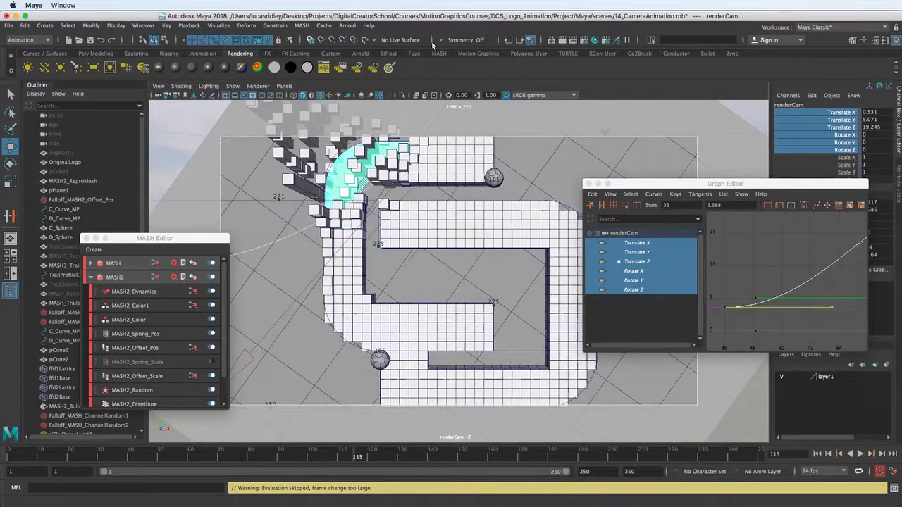
pyautogui.click(347, 25)
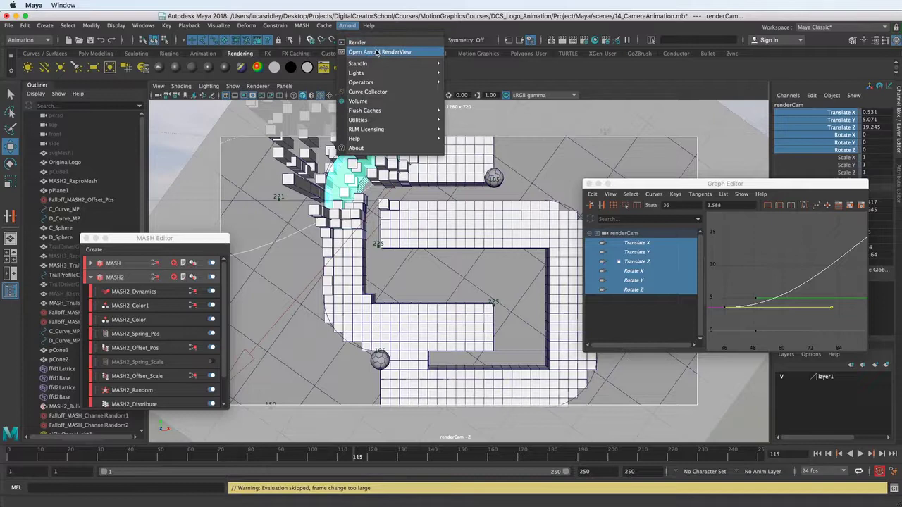
pyautogui.click(379, 52)
pyautogui.click(728, 65)
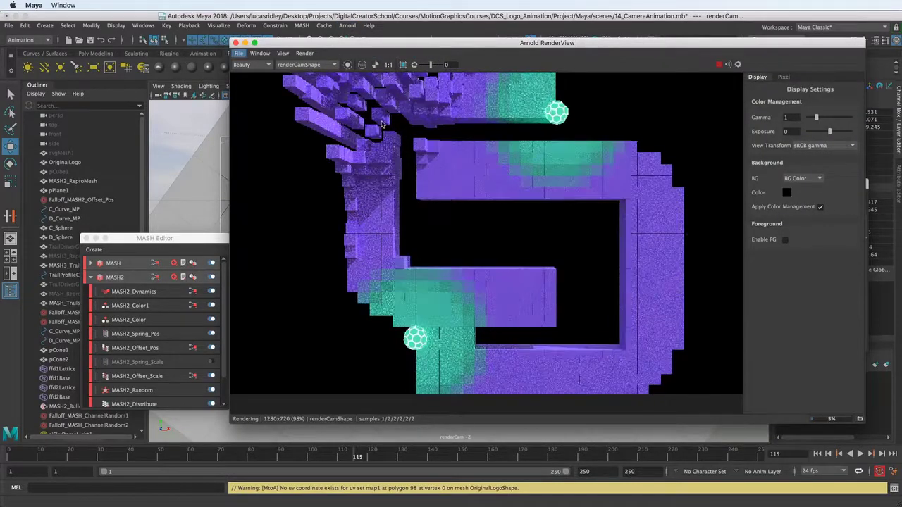
pyautogui.click(362, 65)
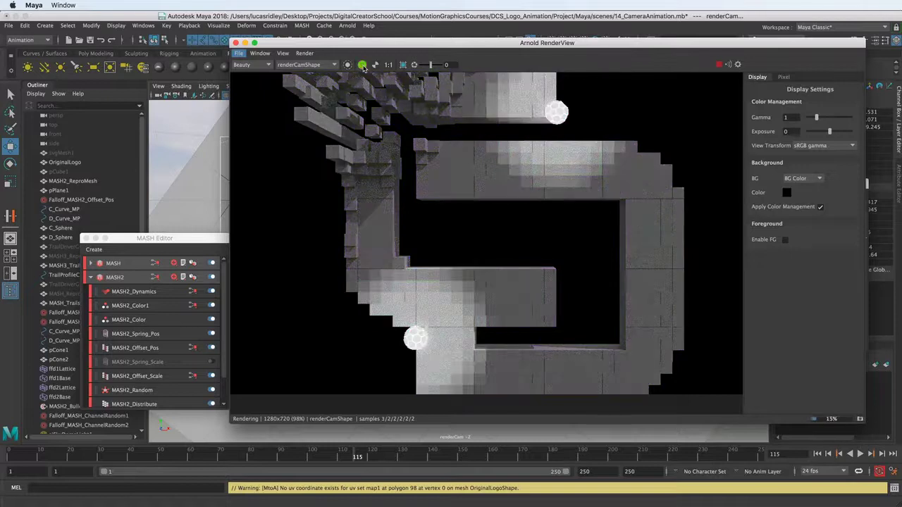
pyautogui.click(363, 65)
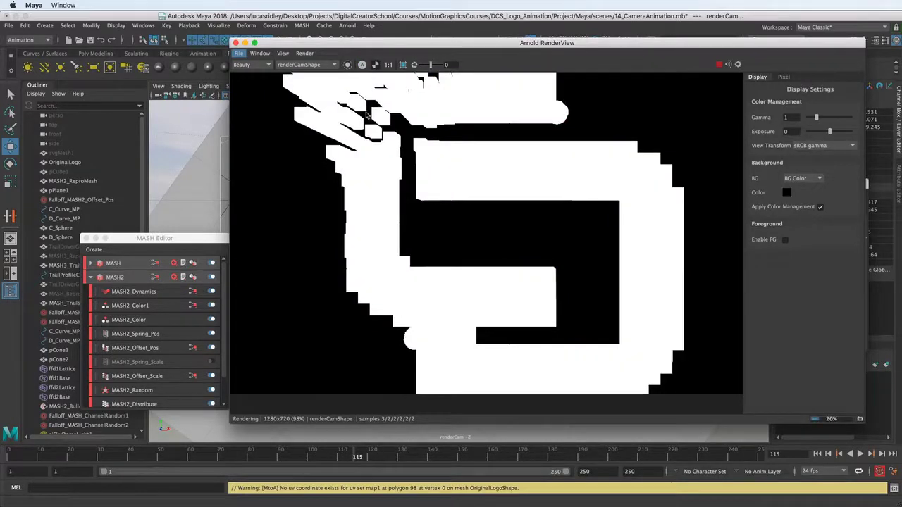
pyautogui.click(362, 65)
pyautogui.click(362, 64)
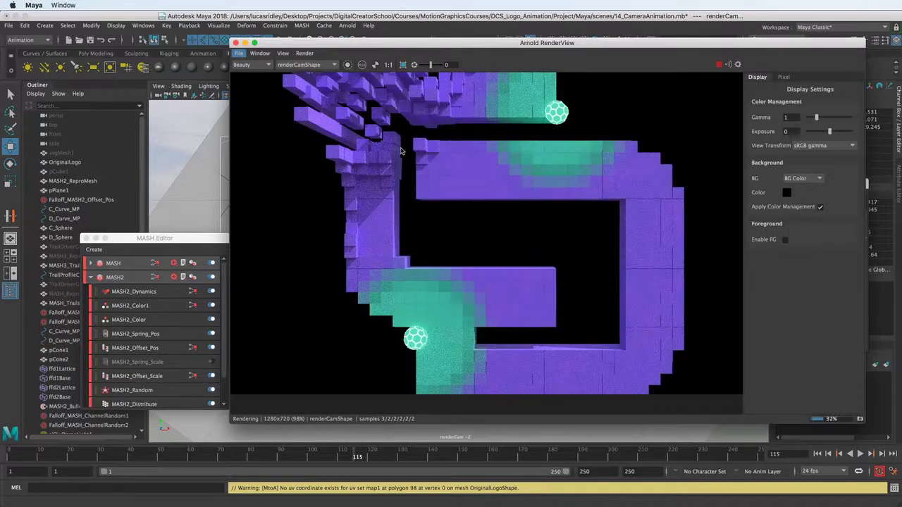
pyautogui.click(235, 43)
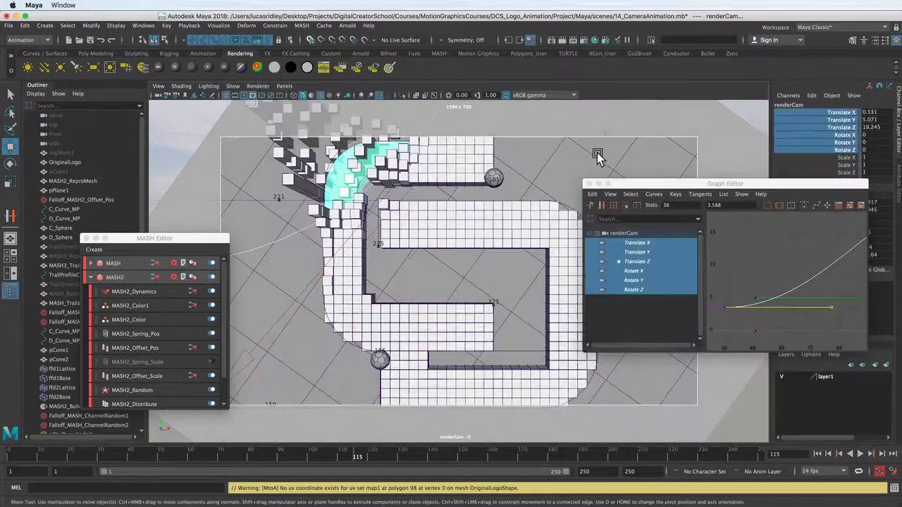
# Step: Open Render Settings and go to the AOVs tab
pyautogui.click(582, 41)
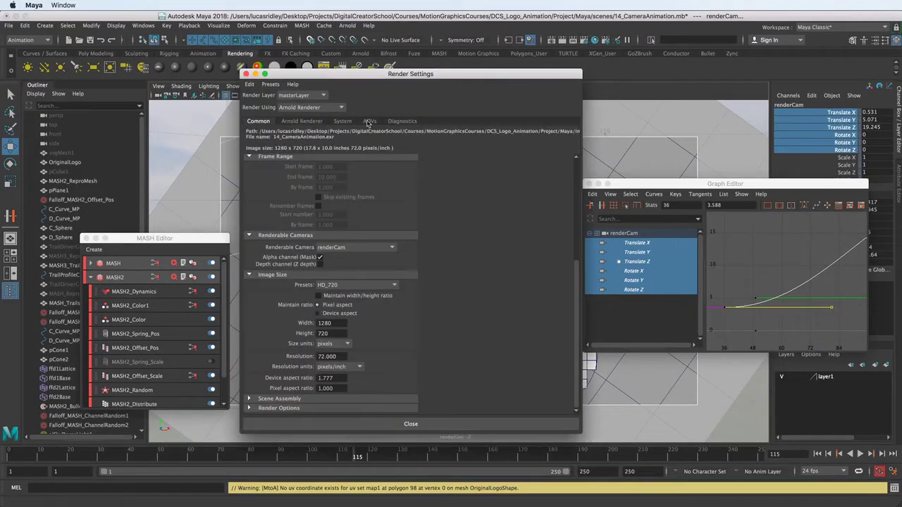
pyautogui.click(369, 122)
pyautogui.click(260, 121)
pyautogui.scroll(5, 305, 395)
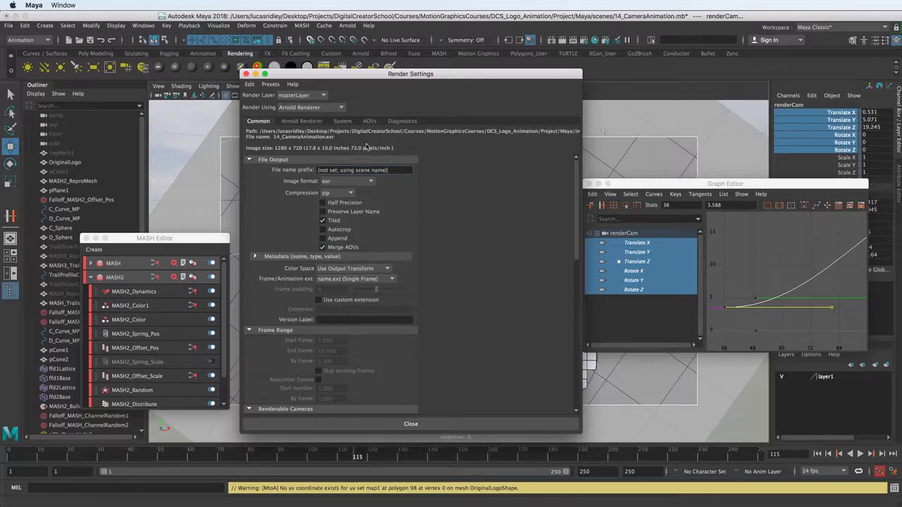
pyautogui.click(369, 121)
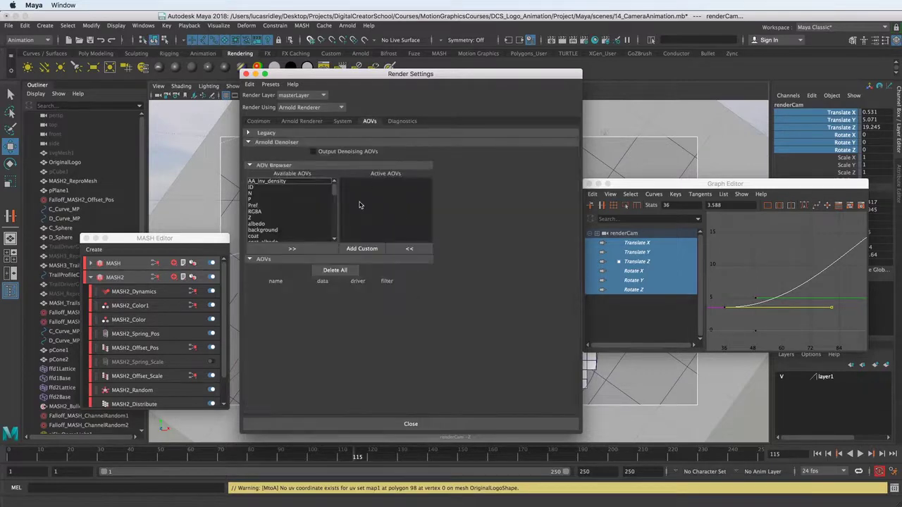
# Step: Add the Z, emission and diffuse passes to Active AOVs
pyautogui.click(255, 219)
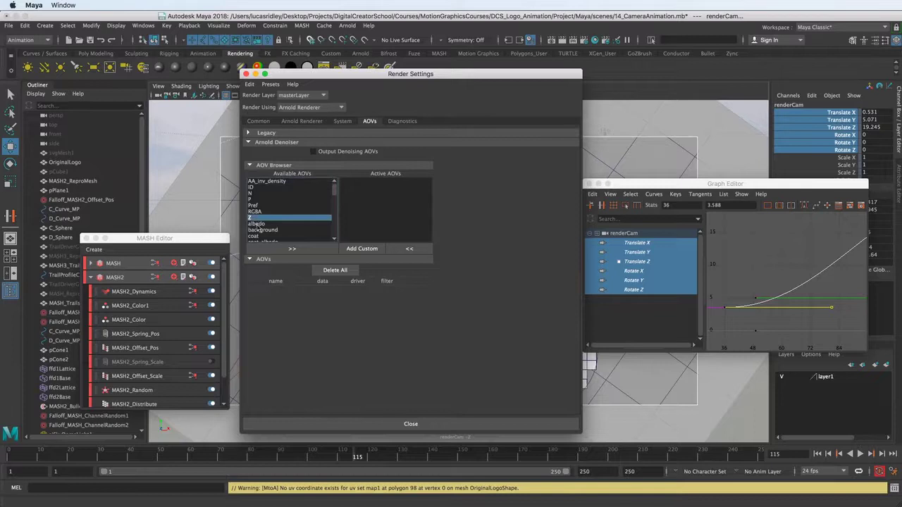
pyautogui.click(290, 248)
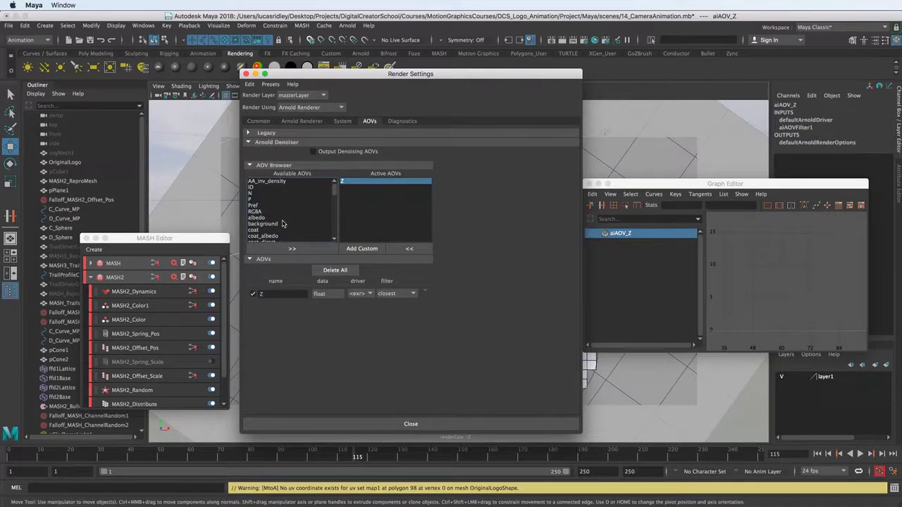
pyautogui.scroll(-5, 281, 224)
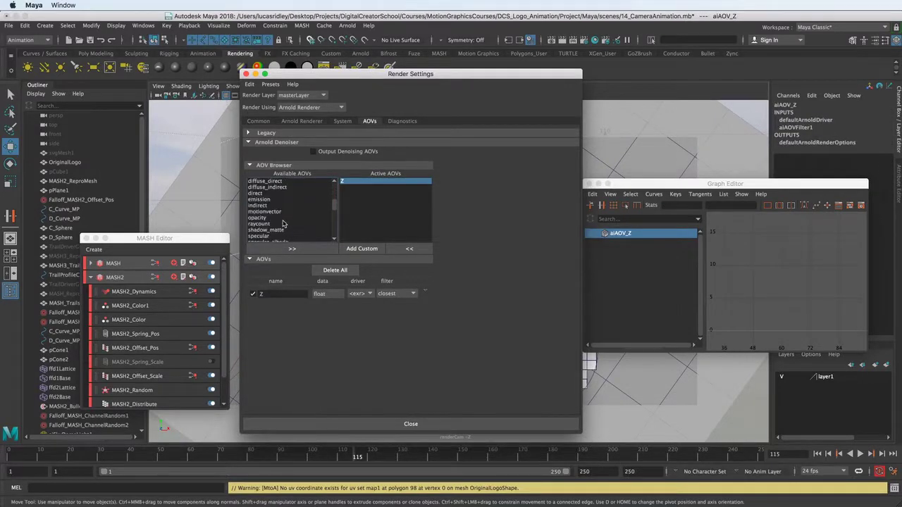
pyautogui.click(260, 218)
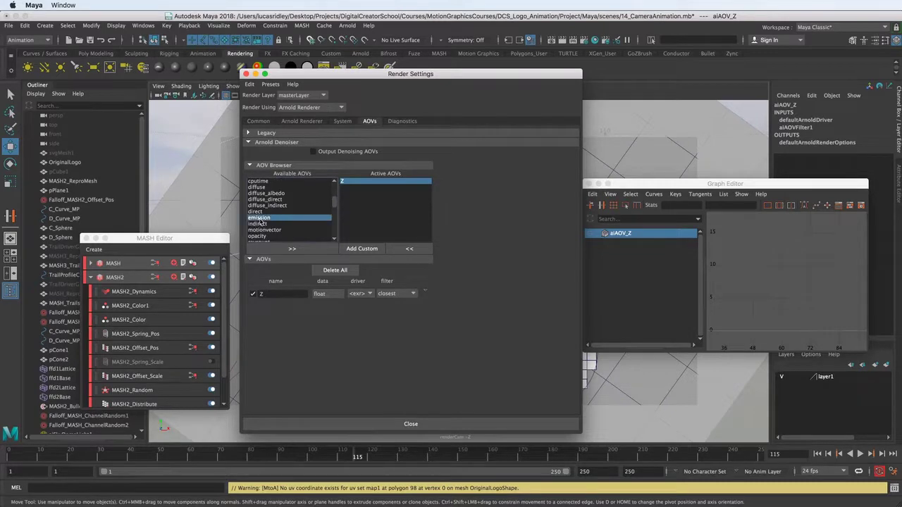
pyautogui.click(291, 248)
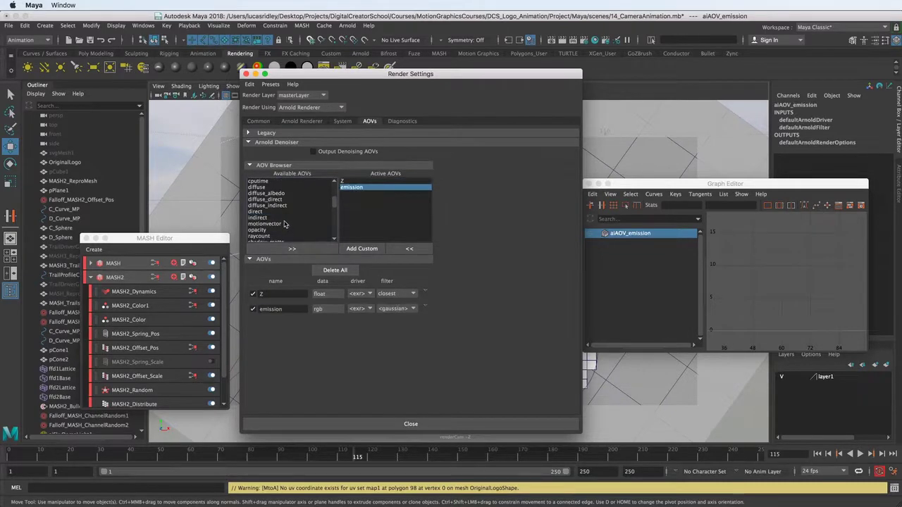
pyautogui.click(257, 188)
pyautogui.click(292, 249)
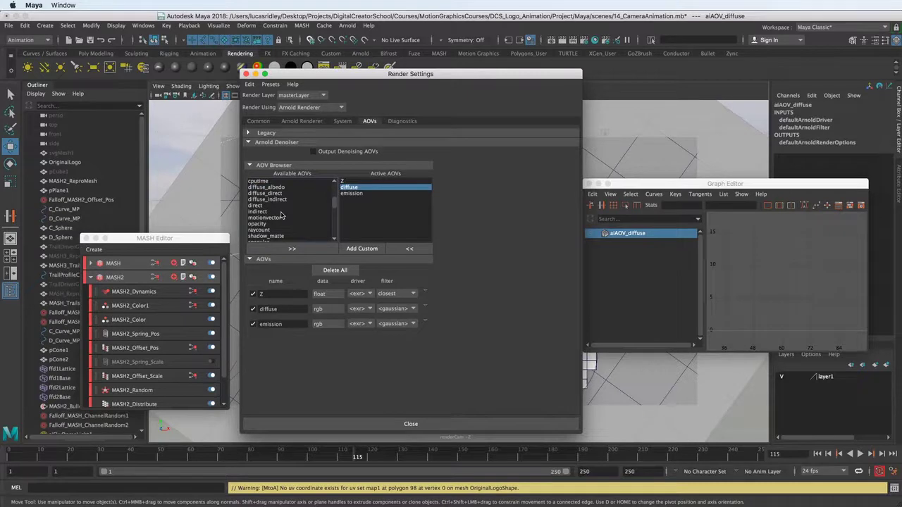
# Step: Add crypto_asset, crypto_material, crypto_object and transmission to Active AOVs
pyautogui.scroll(-8, 281, 215)
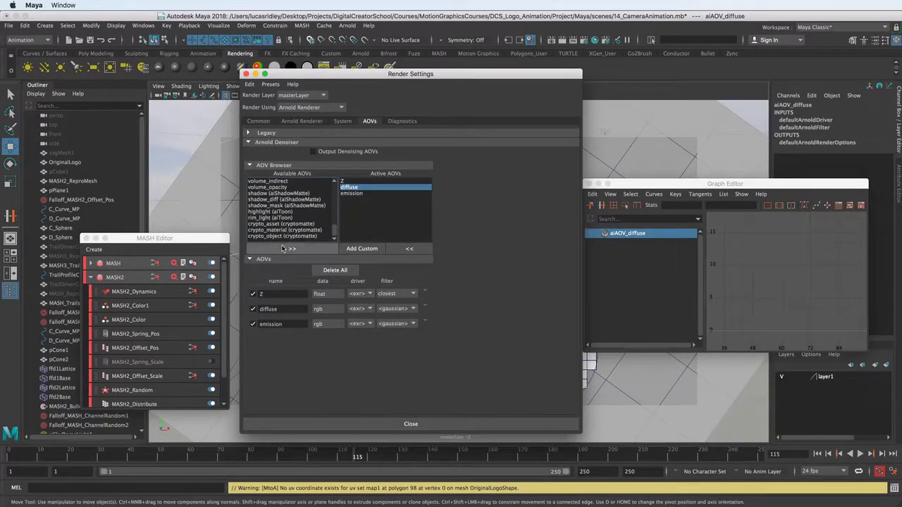
pyautogui.click(281, 224)
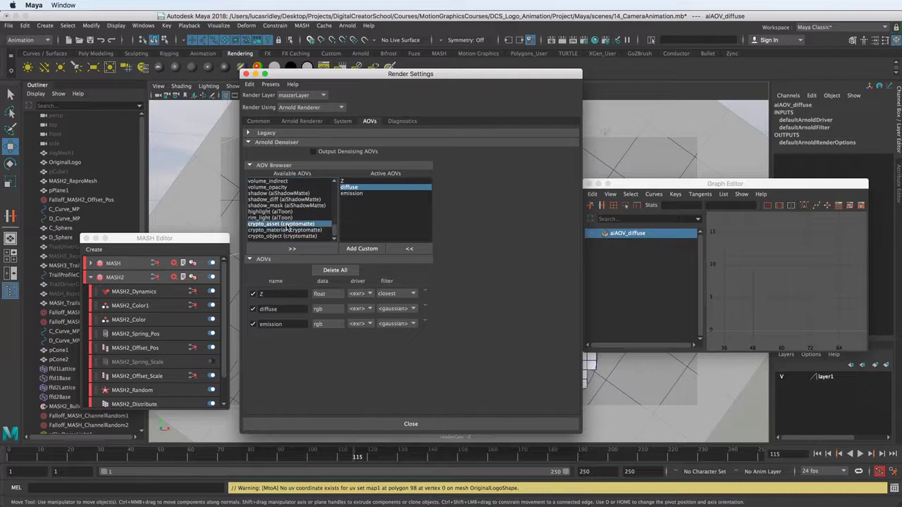
pyautogui.click(286, 248)
pyautogui.click(283, 229)
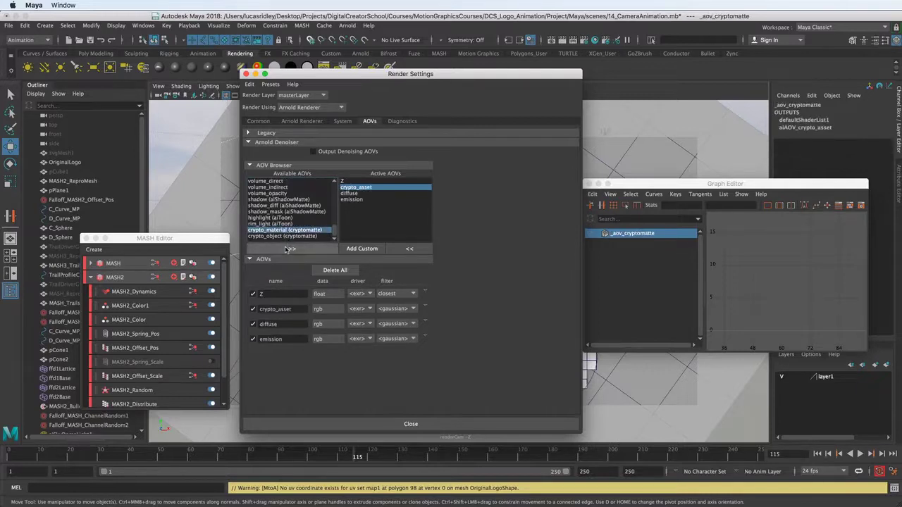
pyautogui.click(289, 249)
pyautogui.click(285, 237)
pyautogui.click(289, 249)
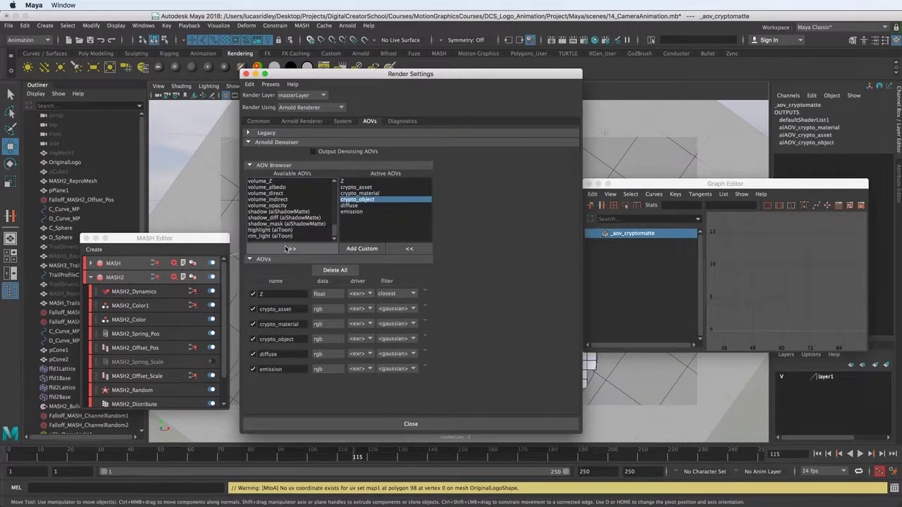
pyautogui.scroll(5, 296, 216)
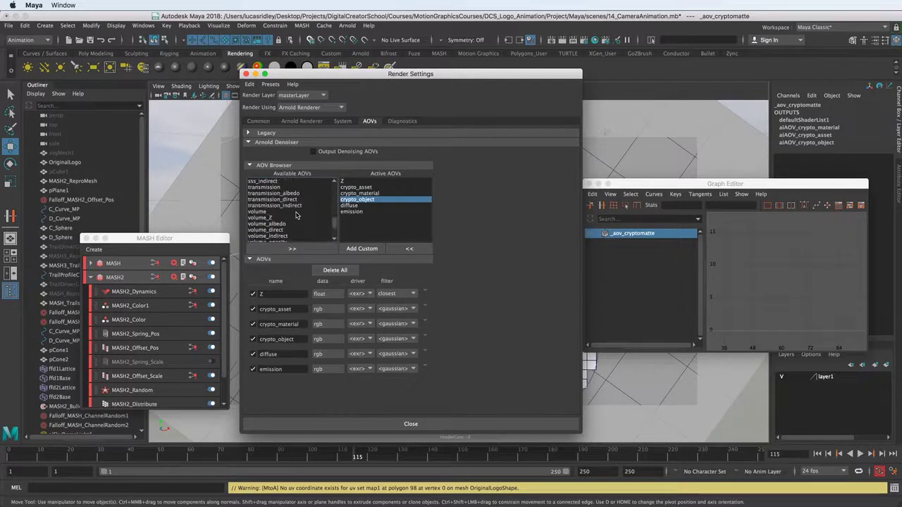
pyautogui.click(271, 224)
pyautogui.click(292, 249)
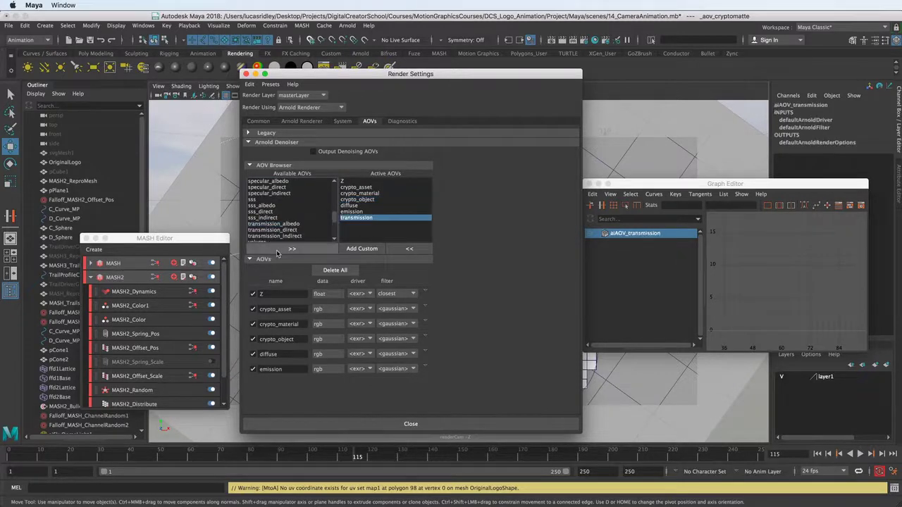
# Step: Review the active AOV list and the common file output settings
pyautogui.scroll(1, 285, 217)
pyautogui.scroll(1, 285, 217)
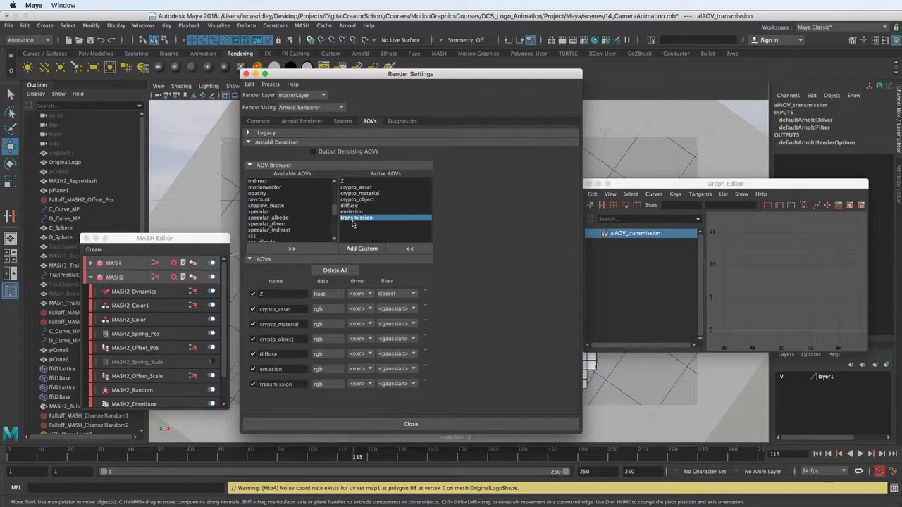
pyautogui.scroll(8, 277, 225)
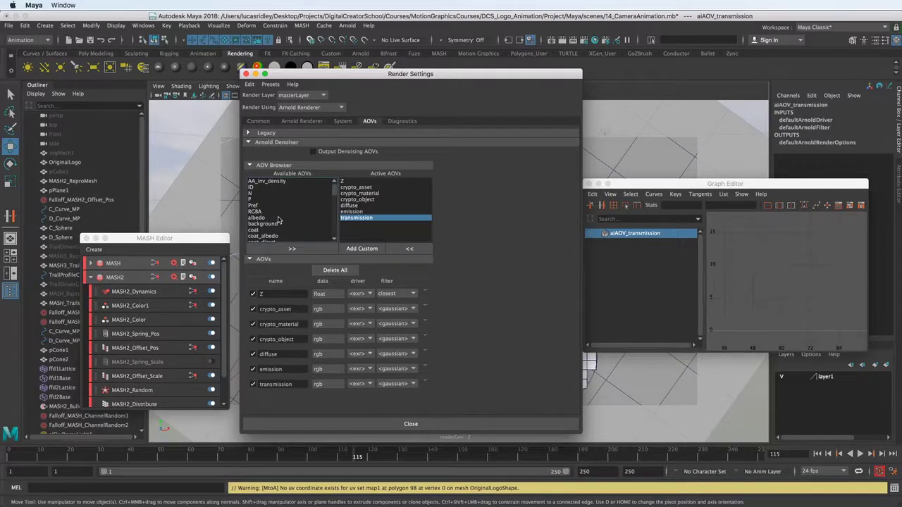
pyautogui.click(258, 121)
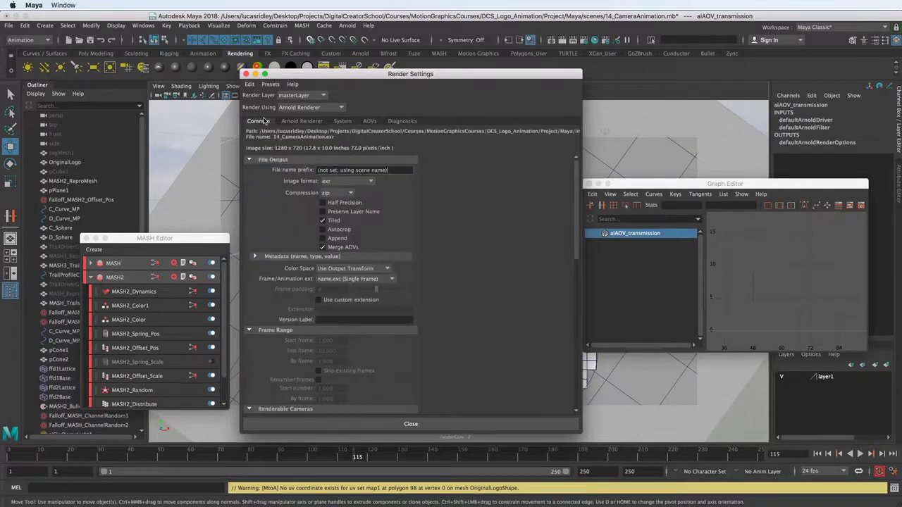
pyautogui.click(369, 121)
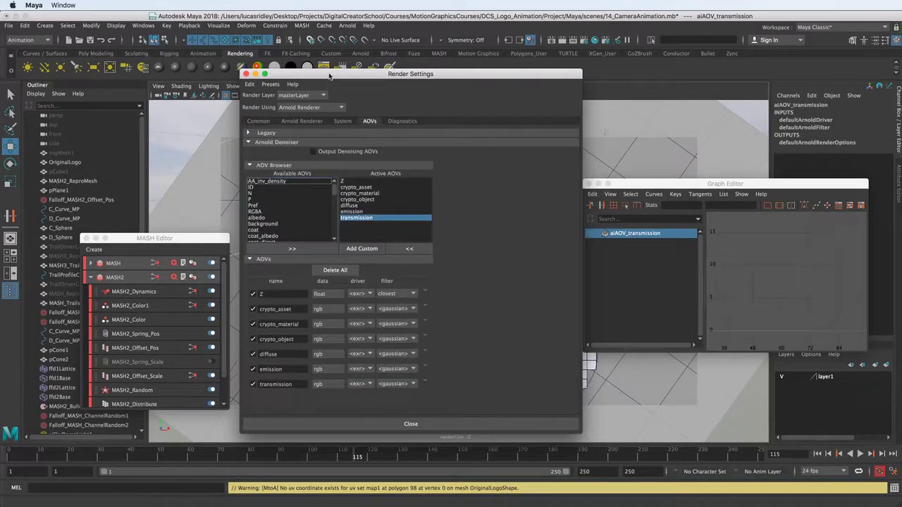
# Step: Open the Arnold RenderView from the Arnold menu
pyautogui.moveTo(329, 76); pyautogui.dragTo(562, 76)
pyautogui.click(347, 25)
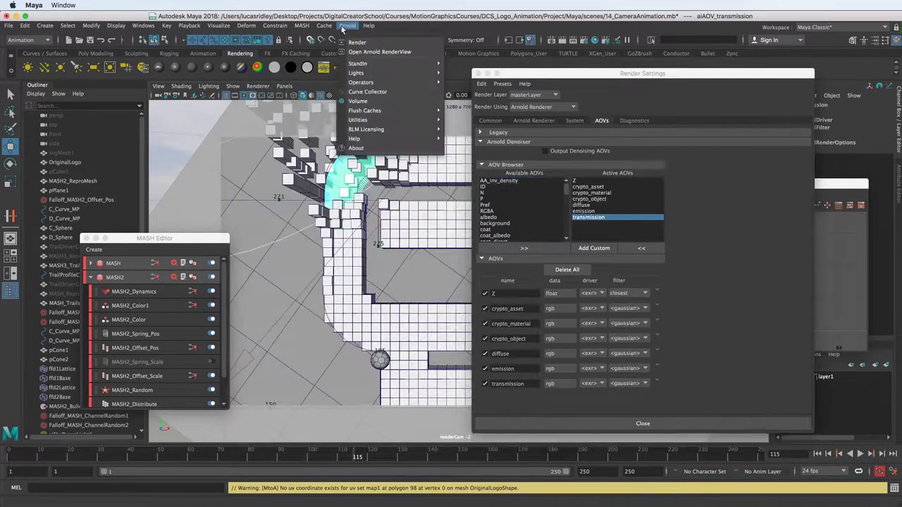
pyautogui.click(370, 54)
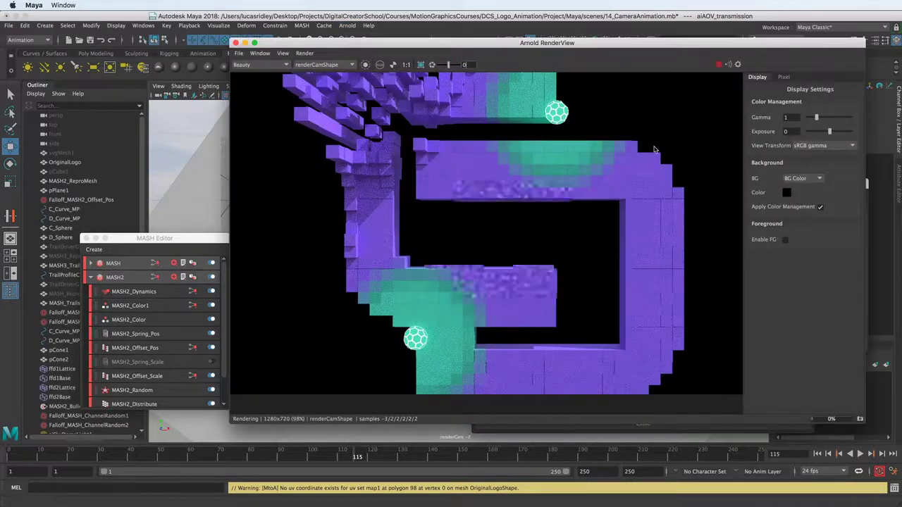
# Step: Preview the diffuse, emission and transmission AOVs in the RenderView
pyautogui.click(259, 64)
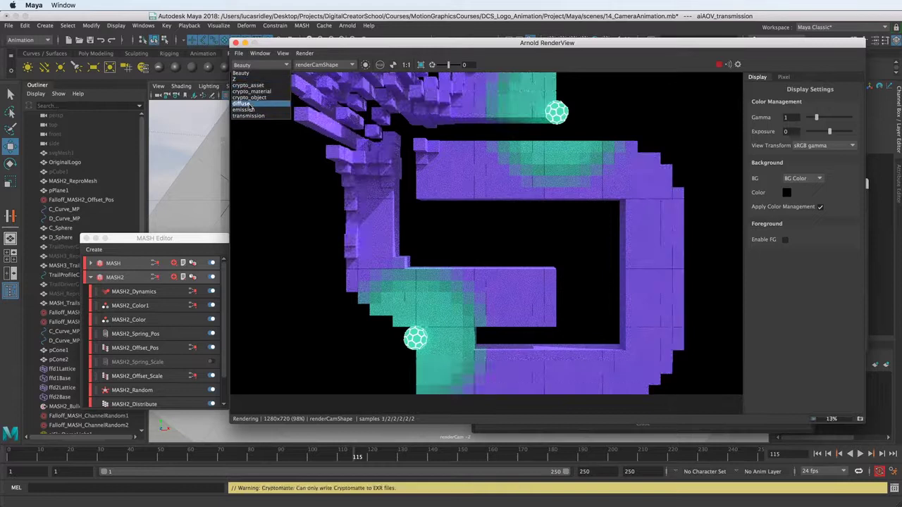
pyautogui.click(242, 104)
pyautogui.click(264, 67)
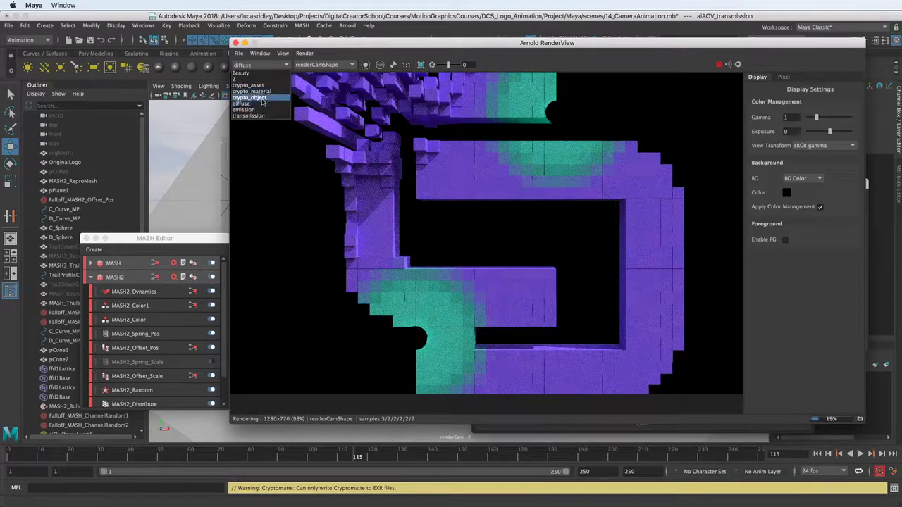
pyautogui.click(261, 104)
pyautogui.click(258, 65)
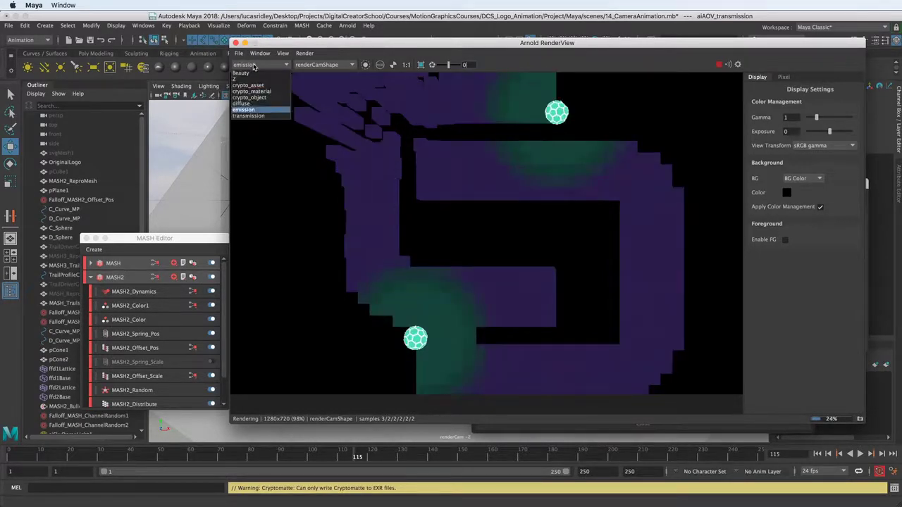
pyautogui.click(251, 120)
pyautogui.click(258, 65)
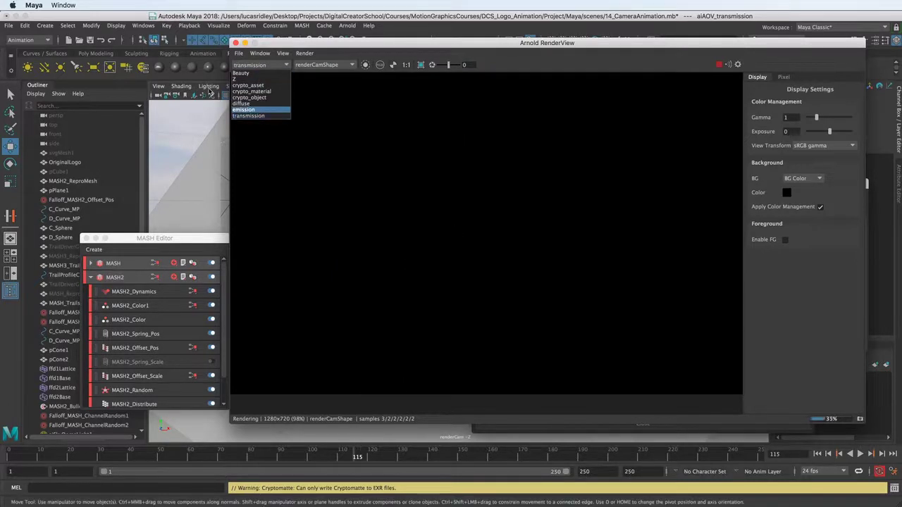
pyautogui.click(248, 103)
# Step: View the Z pass with adjusted exposure, return to Beauty, and close the RenderView
pyautogui.click(255, 65)
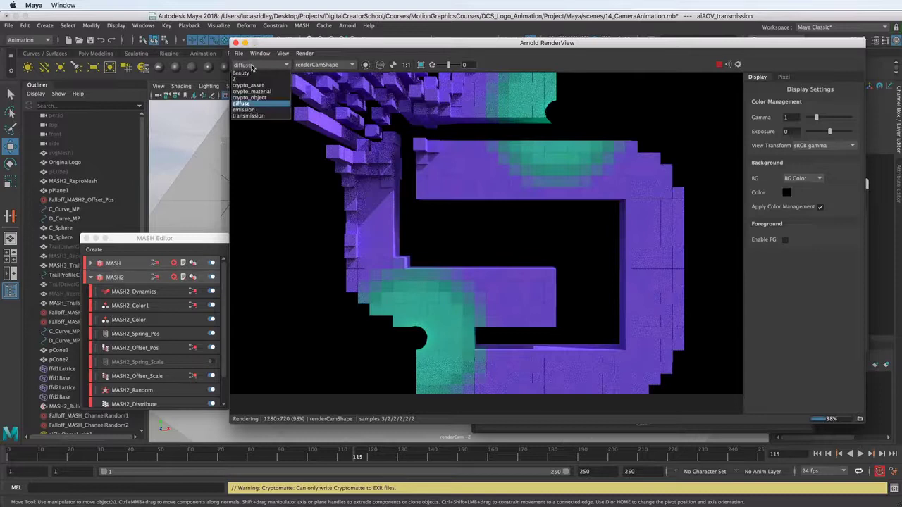
pyautogui.click(255, 82)
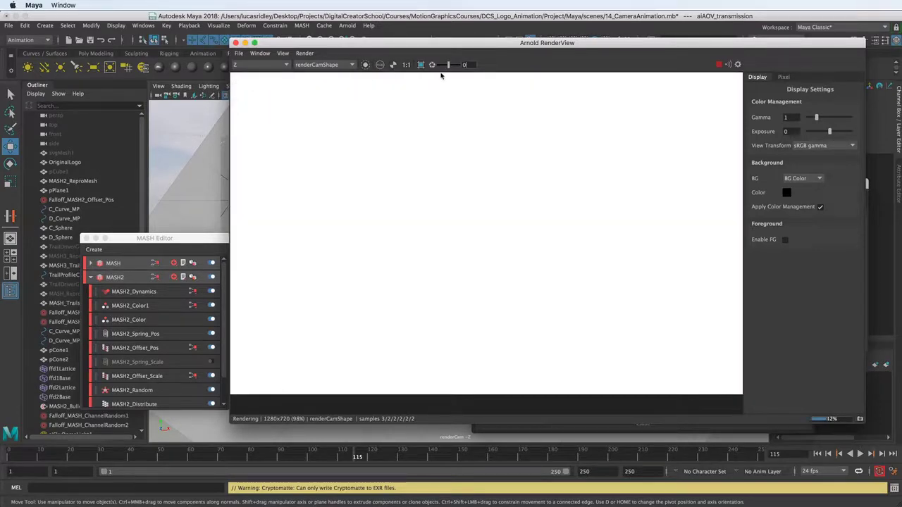
pyautogui.moveTo(447, 65)
pyautogui.mouseDown()
pyautogui.moveTo(435, 65)
pyautogui.moveTo(448, 65)
pyautogui.mouseUp()
pyautogui.click(255, 65)
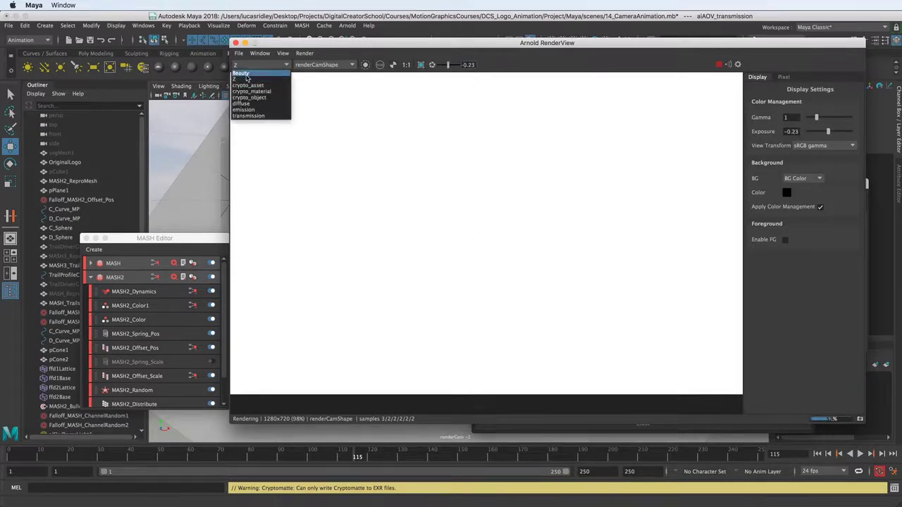
pyautogui.click(248, 75)
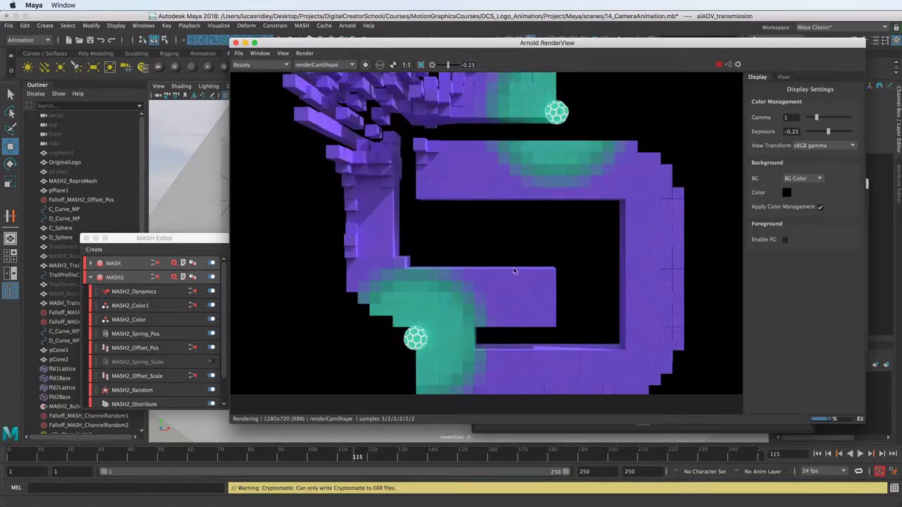
pyautogui.scroll(-2, 446, 229)
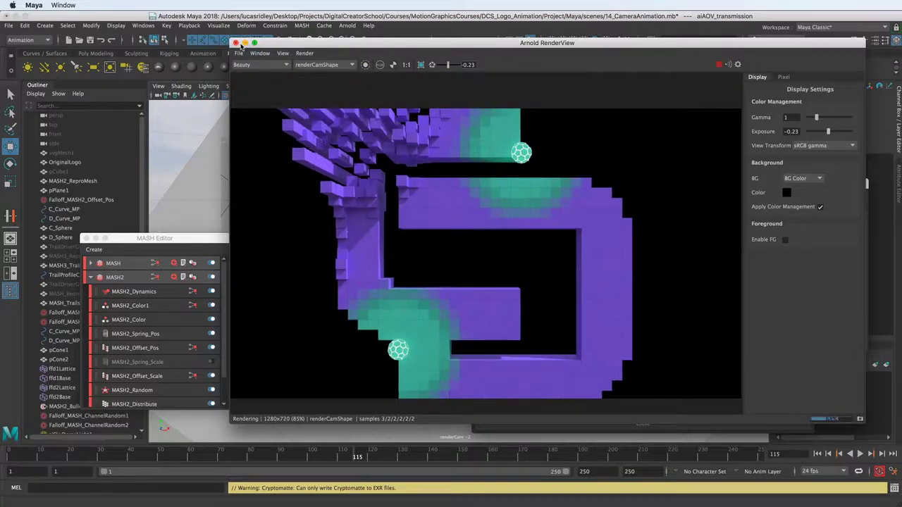
pyautogui.click(236, 43)
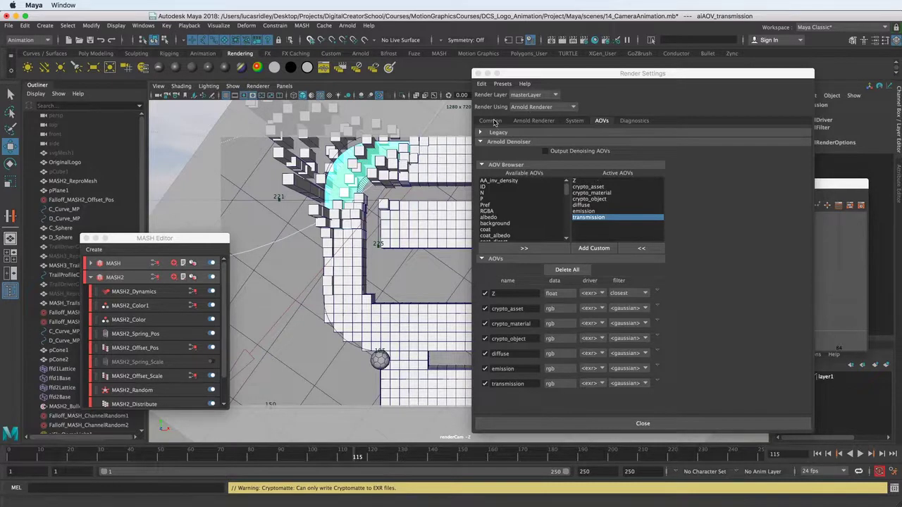
# Step: In the Common tab, set the file name prefix to DCSlogo
pyautogui.click(490, 120)
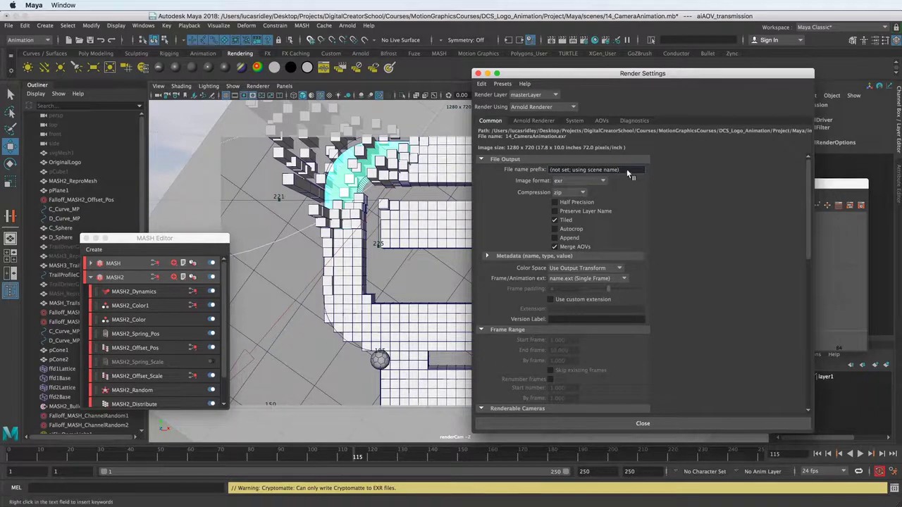
pyautogui.moveTo(623, 170); pyautogui.dragTo(548, 170)
pyautogui.write('DCS')
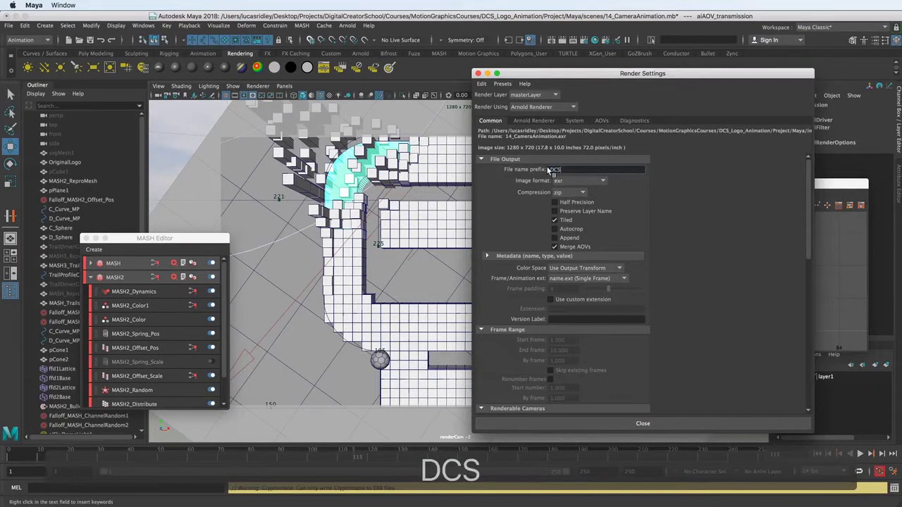
pyautogui.write('LOGO')
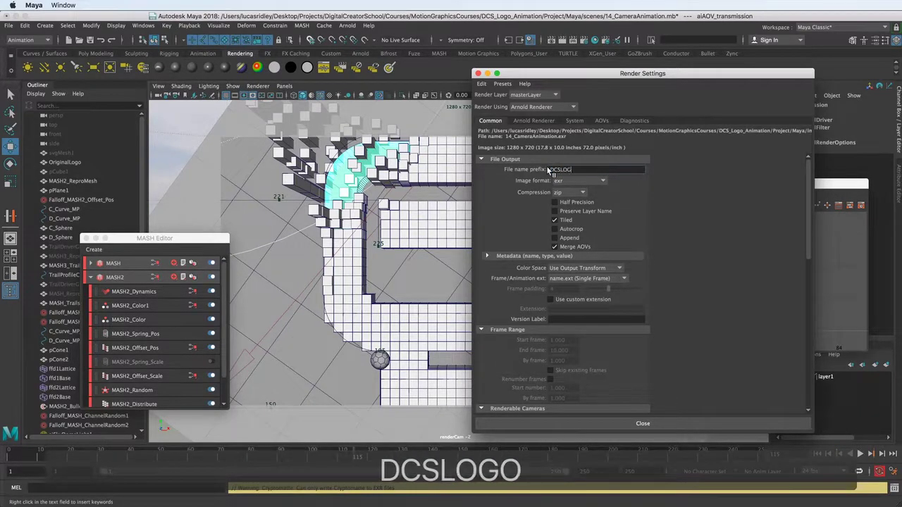
pyautogui.press('BackSpace')
pyautogui.press('BackSpace')
pyautogui.press('BackSpace')
pyautogui.press('BackSpace')
pyautogui.write('logo')
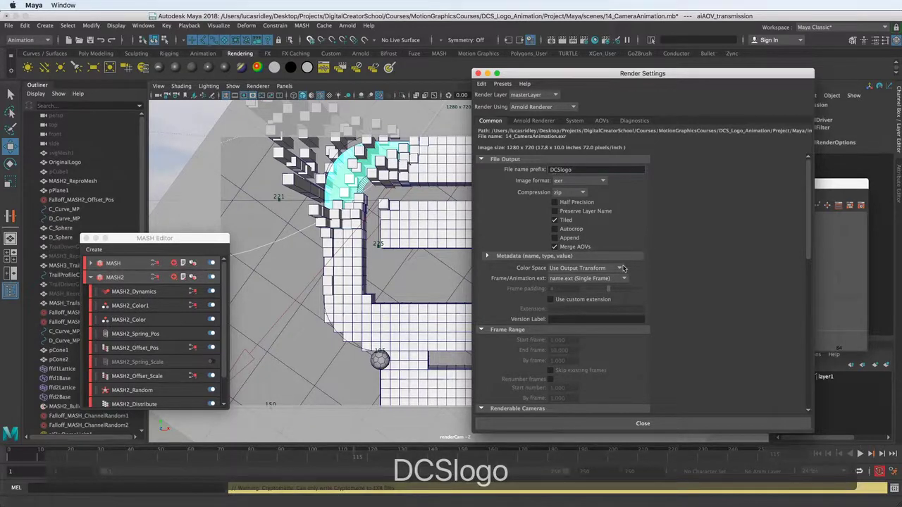
# Step: Set frame extension to name.#.ext with start frame 36 and end frame 250
pyautogui.click(602, 279)
pyautogui.click(575, 308)
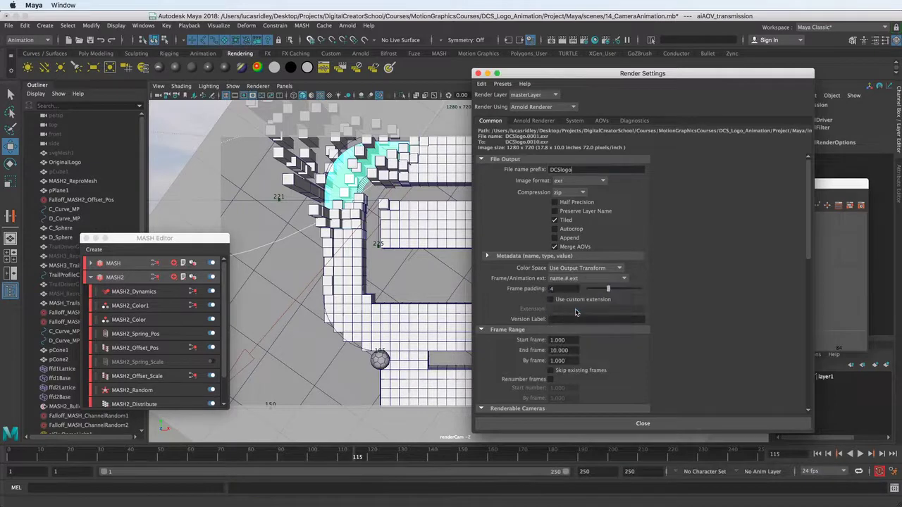
pyautogui.moveTo(566, 341); pyautogui.dragTo(533, 349)
pyautogui.write('36')
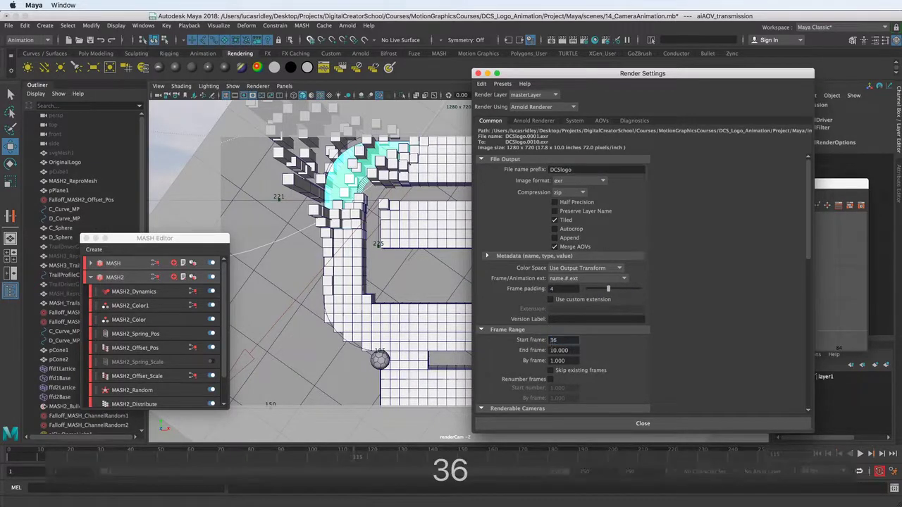
pyautogui.moveTo(596, 74); pyautogui.dragTo(862, 131)
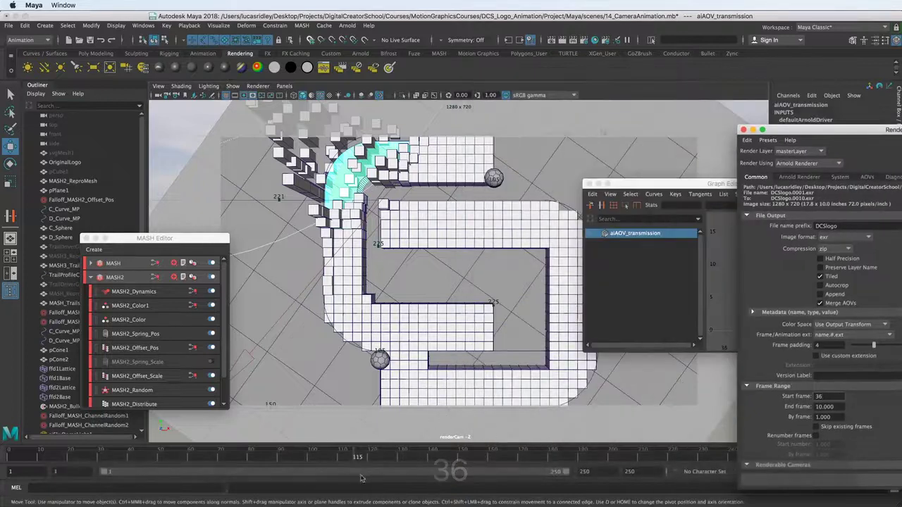
pyautogui.moveTo(413, 460); pyautogui.dragTo(734, 455)
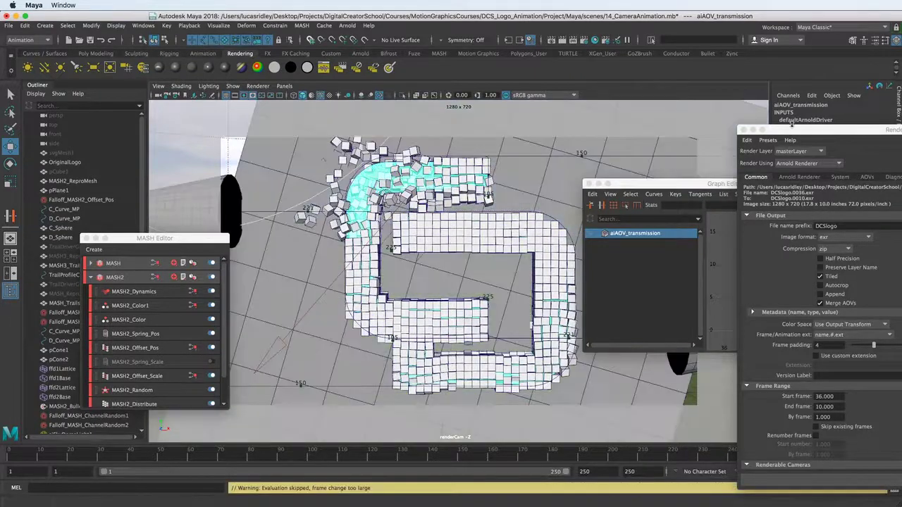
pyautogui.moveTo(794, 131); pyautogui.dragTo(395, 70)
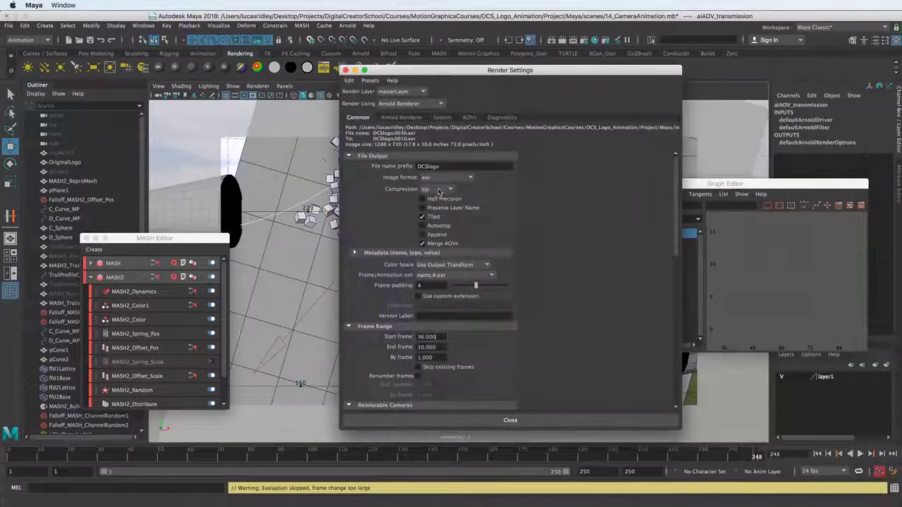
pyautogui.doubleClick(427, 347)
pyautogui.write('2')
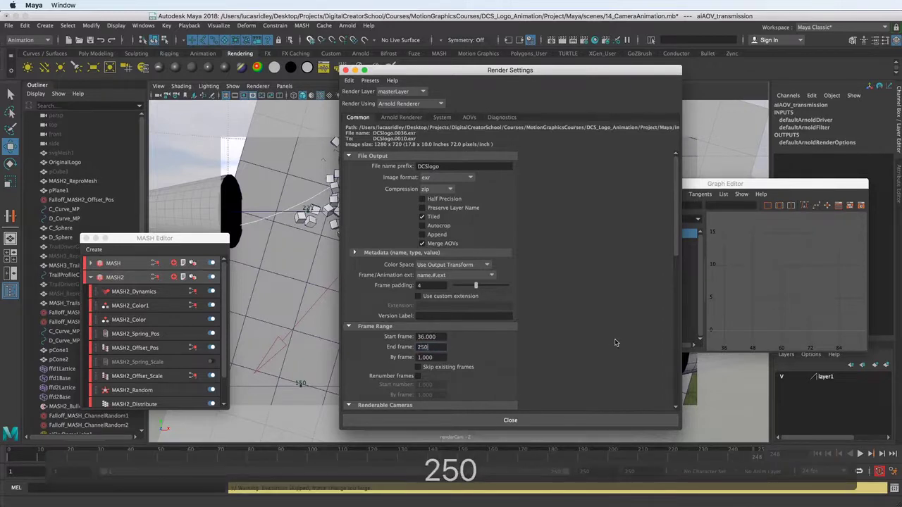
pyautogui.write('50')
pyautogui.press('Return')
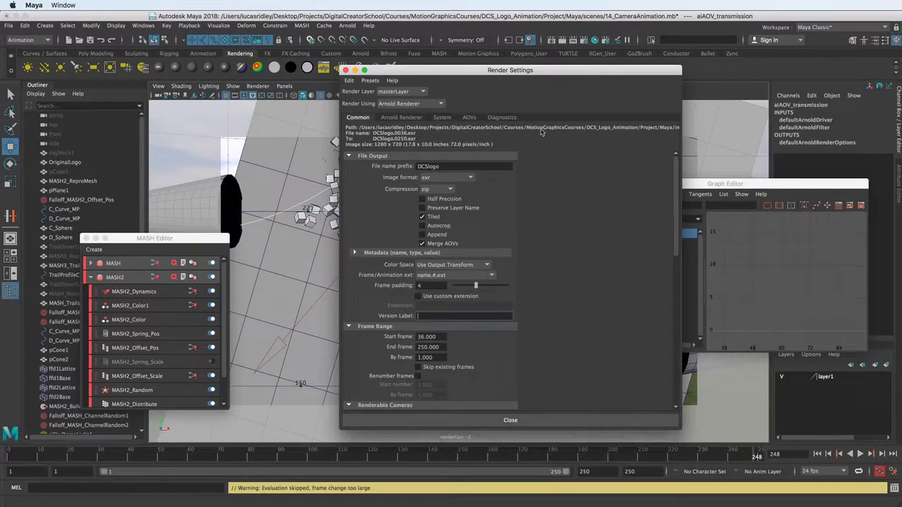
# Step: Browse the recent scene files without choosing one, then scroll the render settings
pyautogui.click(8, 25)
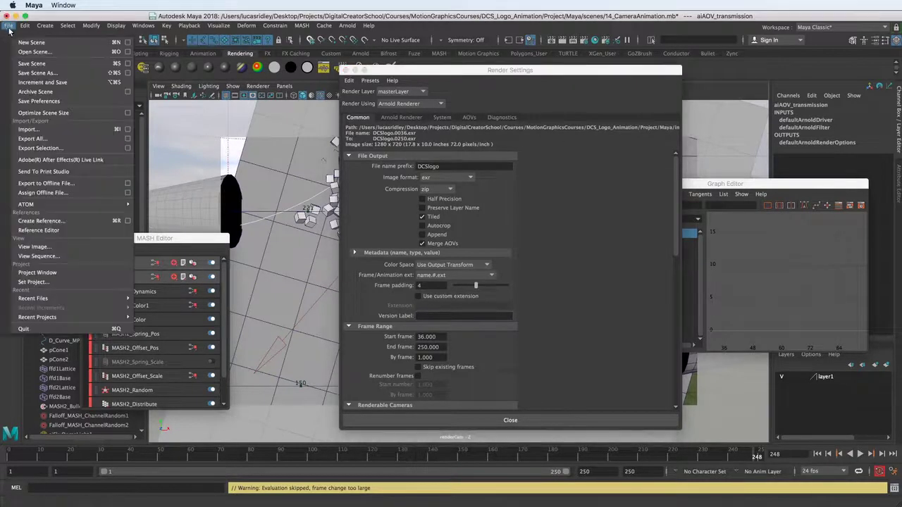
pyautogui.moveTo(74, 296)
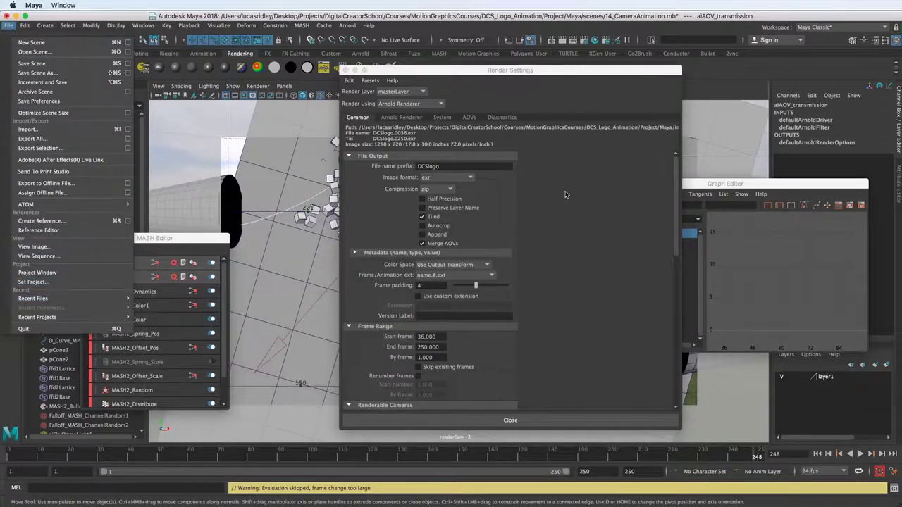
pyautogui.click(518, 136)
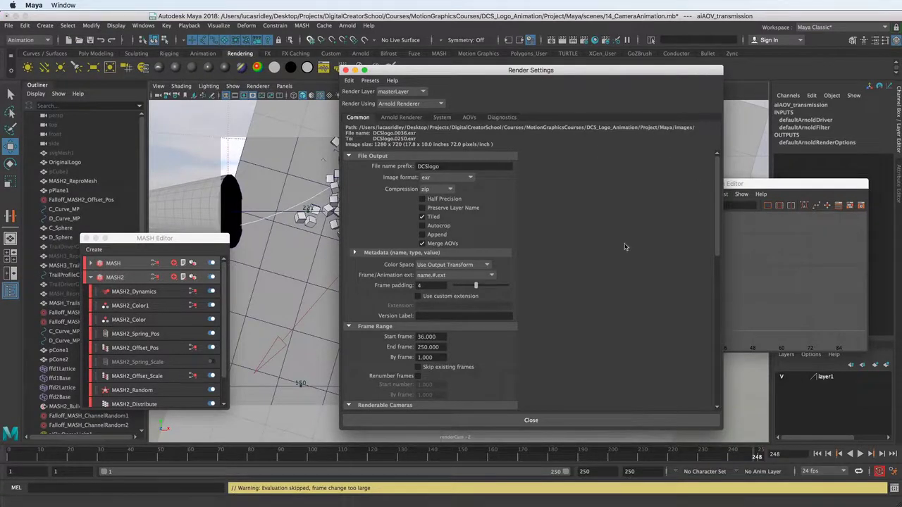
pyautogui.scroll(-10, 632, 264)
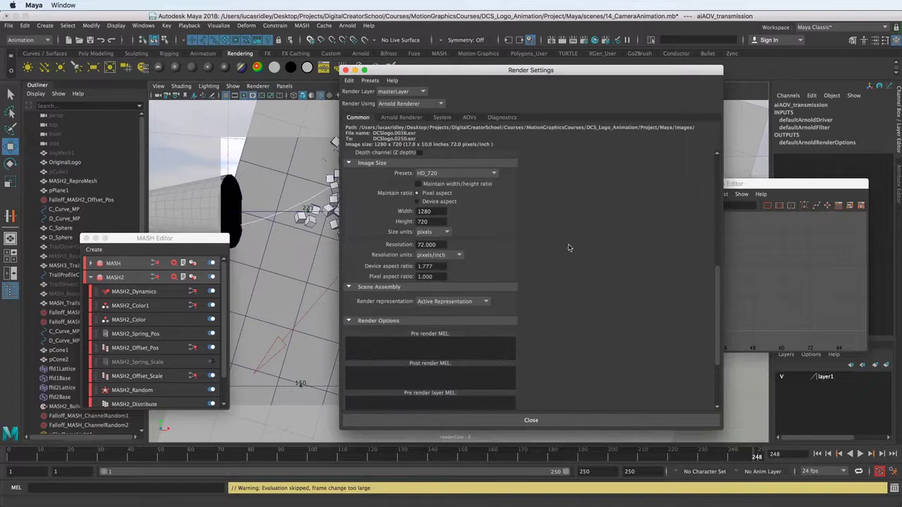
pyautogui.scroll(3, 560, 214)
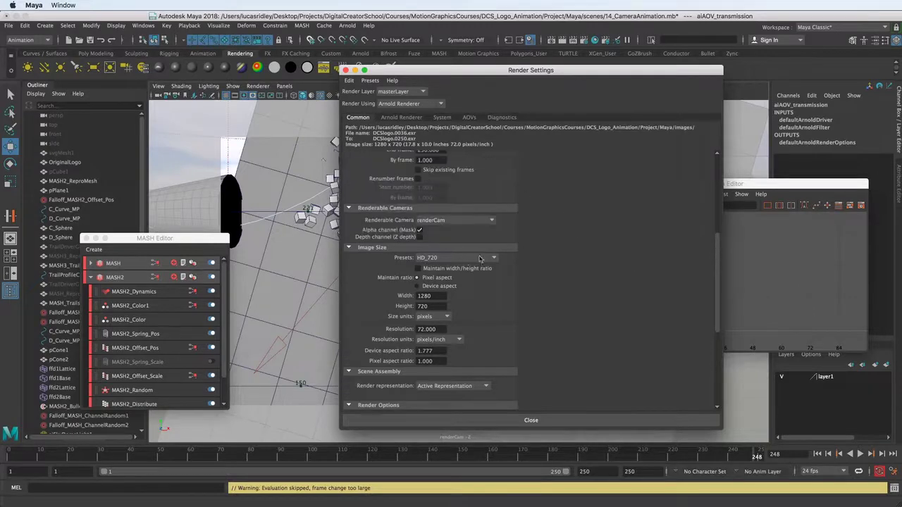
pyautogui.scroll(-5, 575, 233)
pyautogui.scroll(-1, 576, 229)
pyautogui.scroll(10, 572, 224)
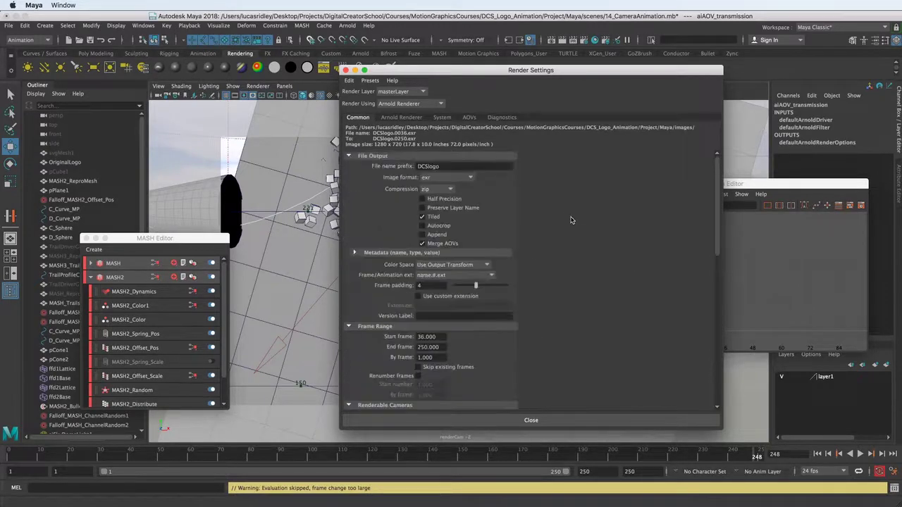
# Step: Render the current frame of the cube logo in Arnold RenderView
pyautogui.moveTo(479, 70); pyautogui.dragTo(718, 109)
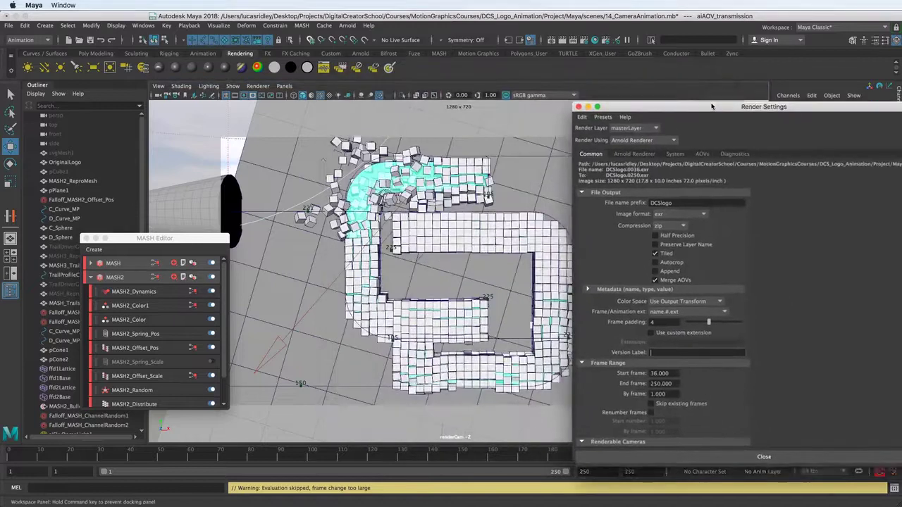
pyautogui.click(346, 25)
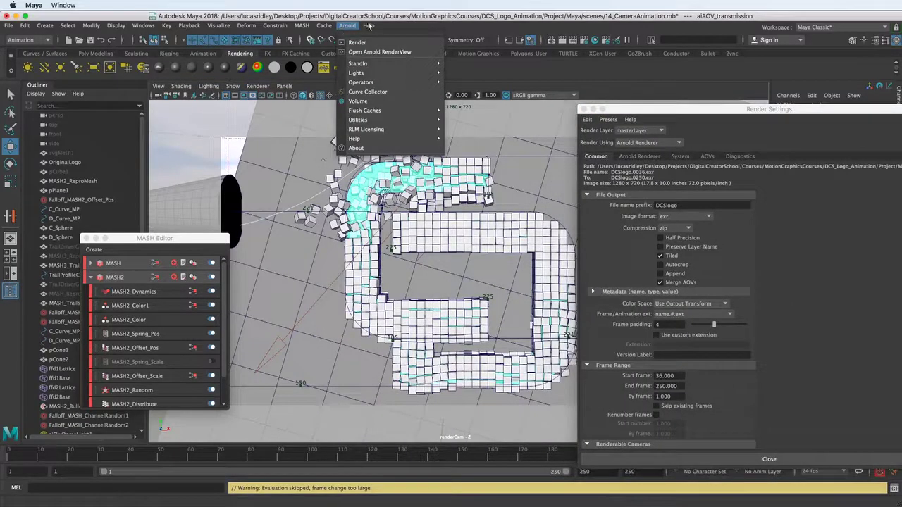
pyautogui.click(369, 26)
pyautogui.click(347, 26)
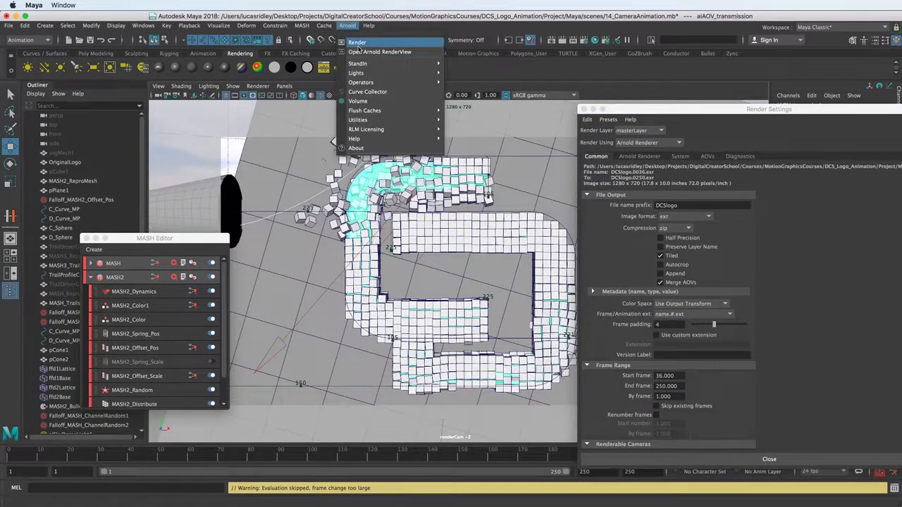
pyautogui.click(358, 44)
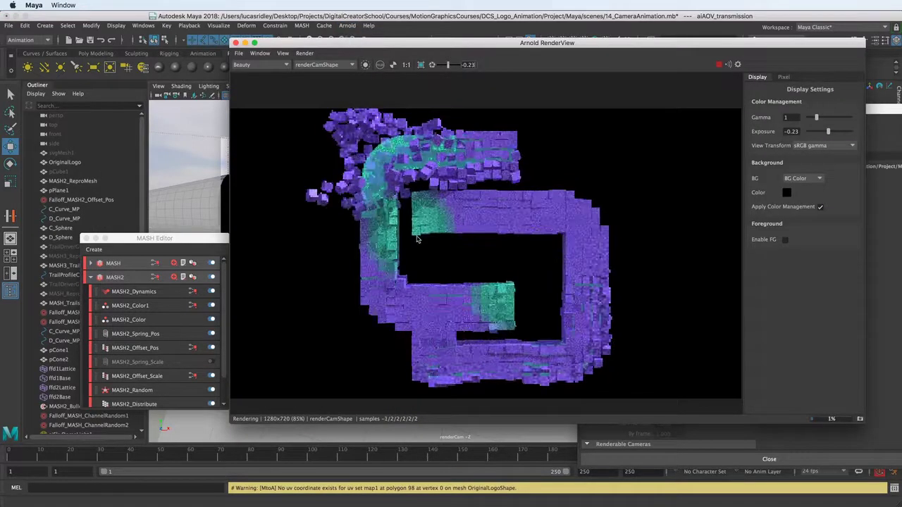
# Step: Zoom into the render preview and bring Render Settings to the front
pyautogui.scroll(5, 484, 276)
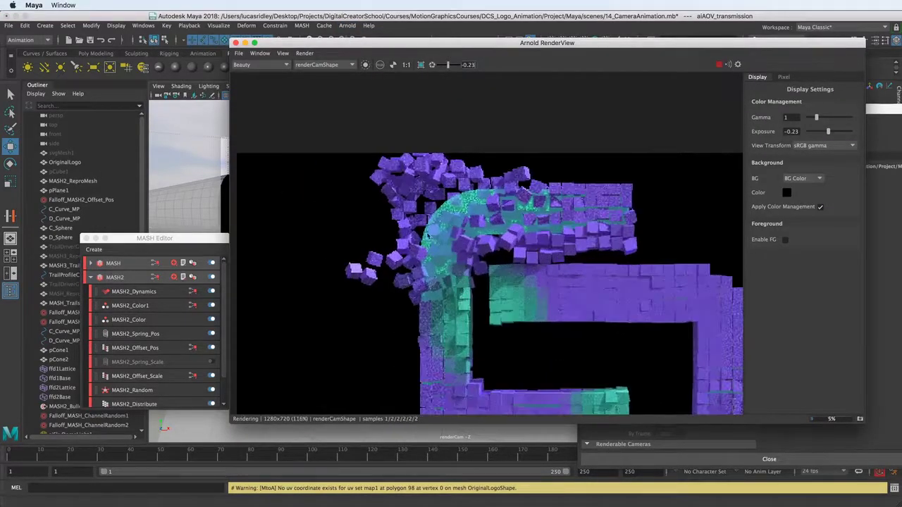
pyautogui.scroll(2, 559, 309)
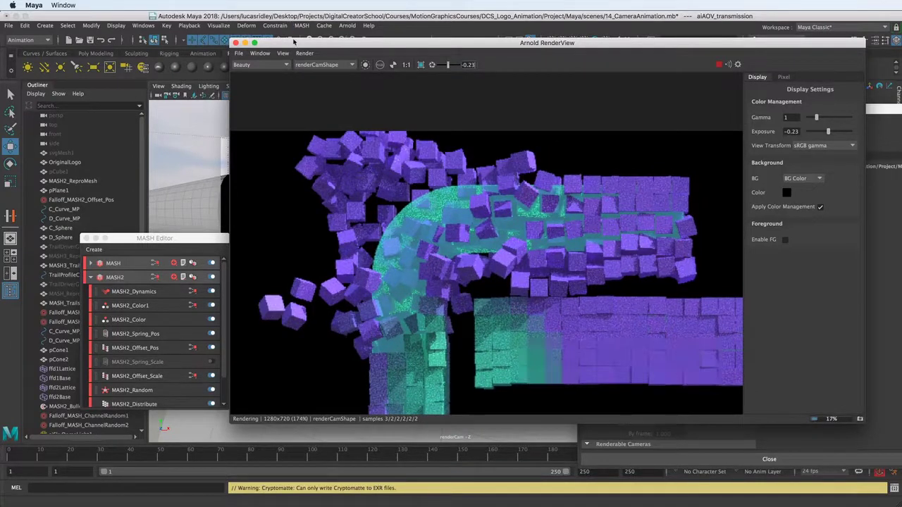
pyautogui.moveTo(297, 44); pyautogui.dragTo(234, 56)
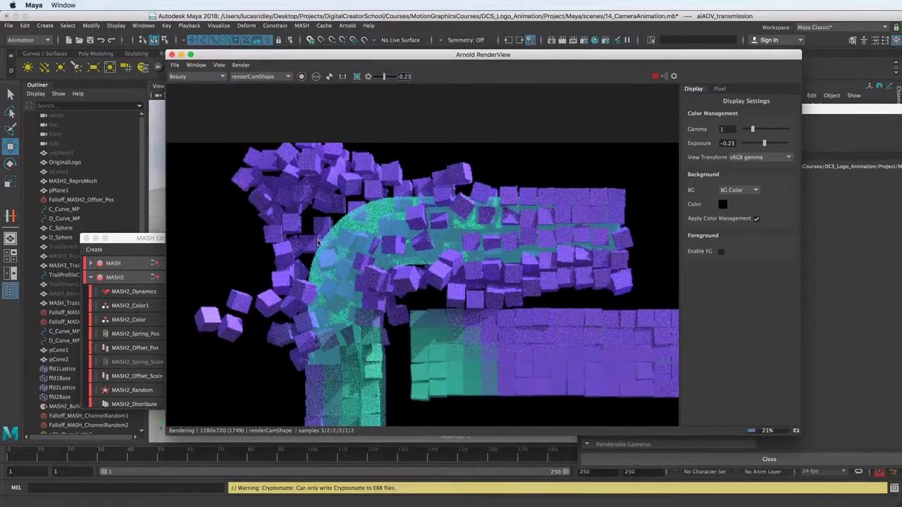
pyautogui.scroll(5, 376, 209)
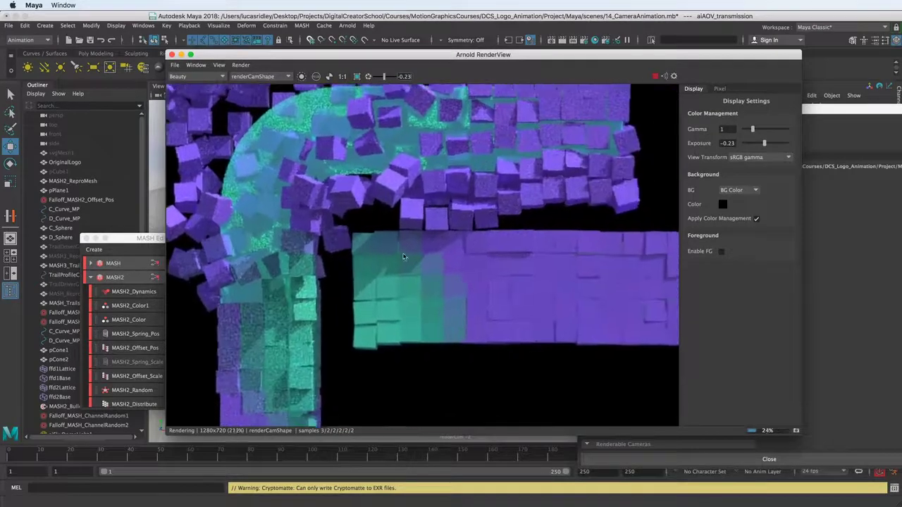
pyautogui.click(853, 111)
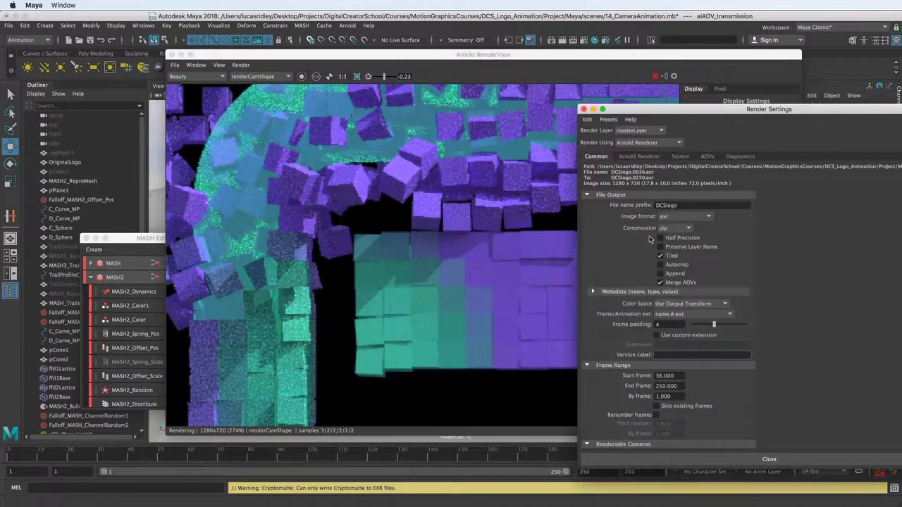
# Step: In Arnold Sampling, raise Diffuse and Transmission from 2 to 3 and Camera (AA) from 4 to 5
pyautogui.click(678, 156)
pyautogui.click(640, 156)
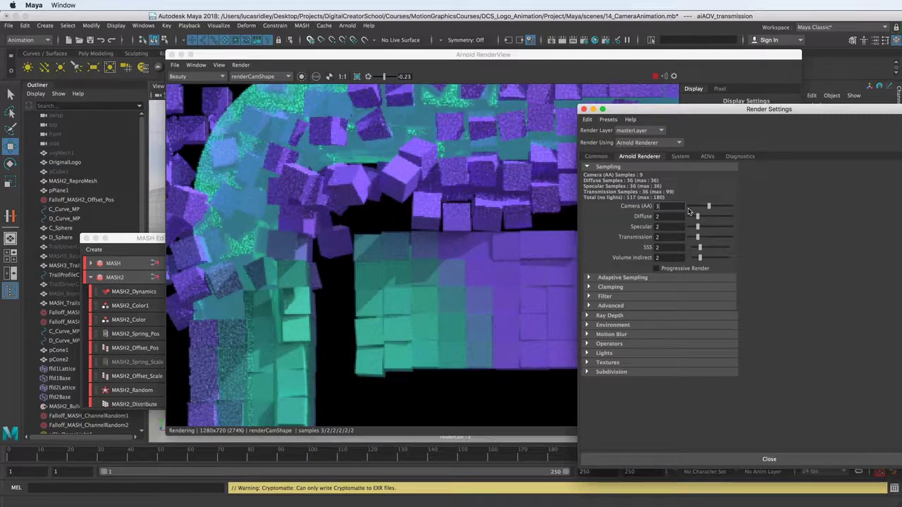
pyautogui.moveTo(698, 217); pyautogui.dragTo(712, 206)
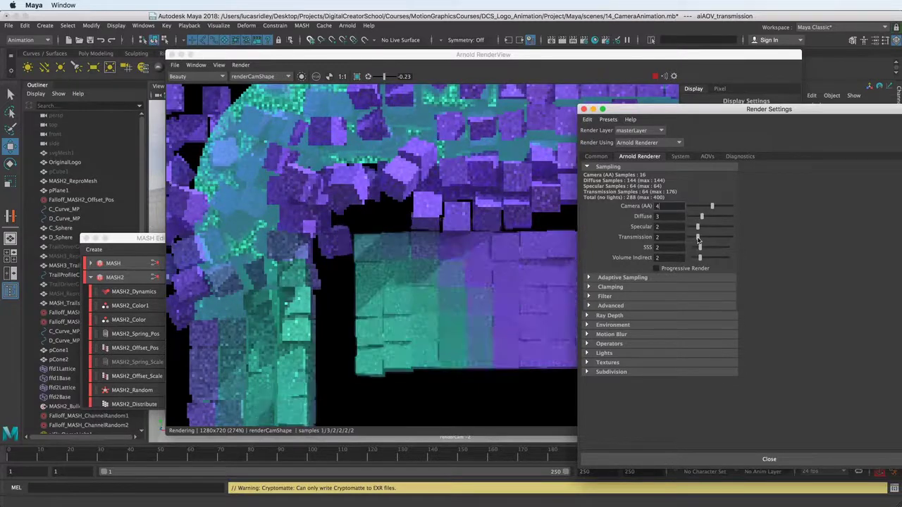
pyautogui.moveTo(697, 238); pyautogui.dragTo(700, 238)
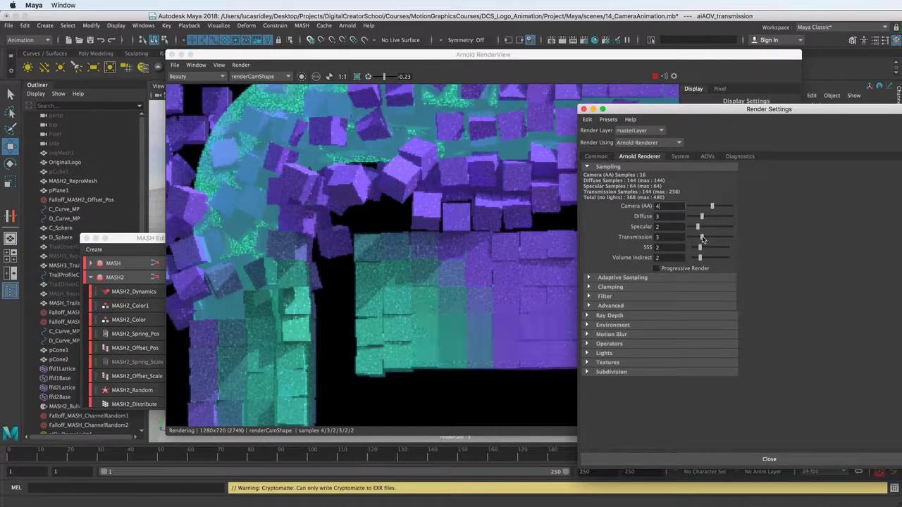
pyautogui.moveTo(703, 240); pyautogui.dragTo(701, 239)
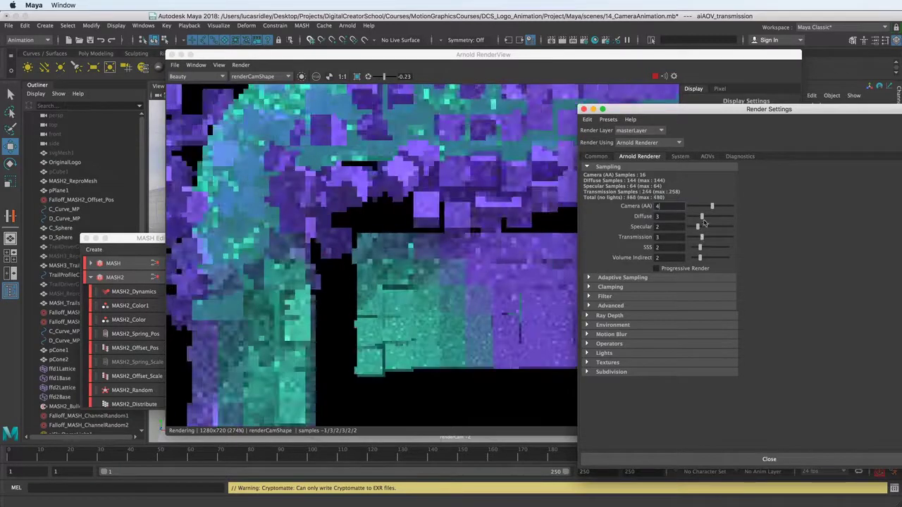
pyautogui.moveTo(711, 206); pyautogui.dragTo(715, 207)
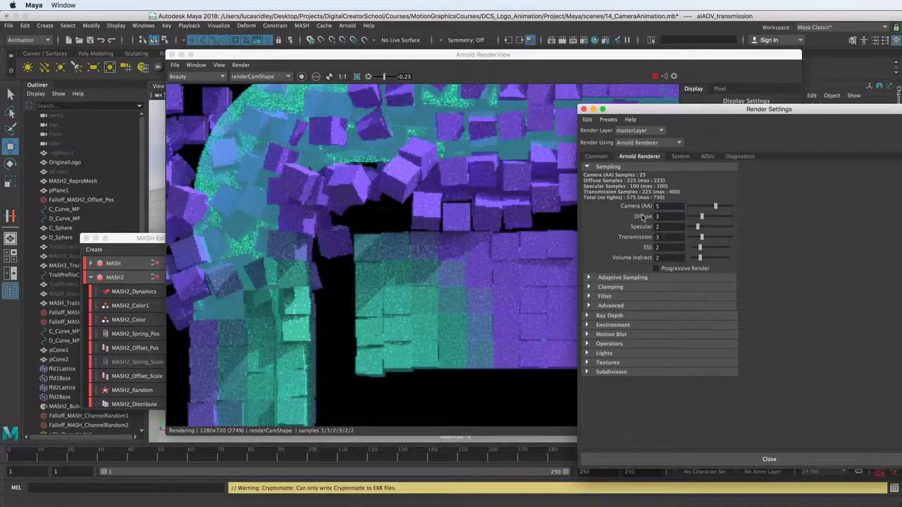
# Step: Close Render Settings, zoom out to review the whole logo, and close Arnold RenderView
pyautogui.click(584, 109)
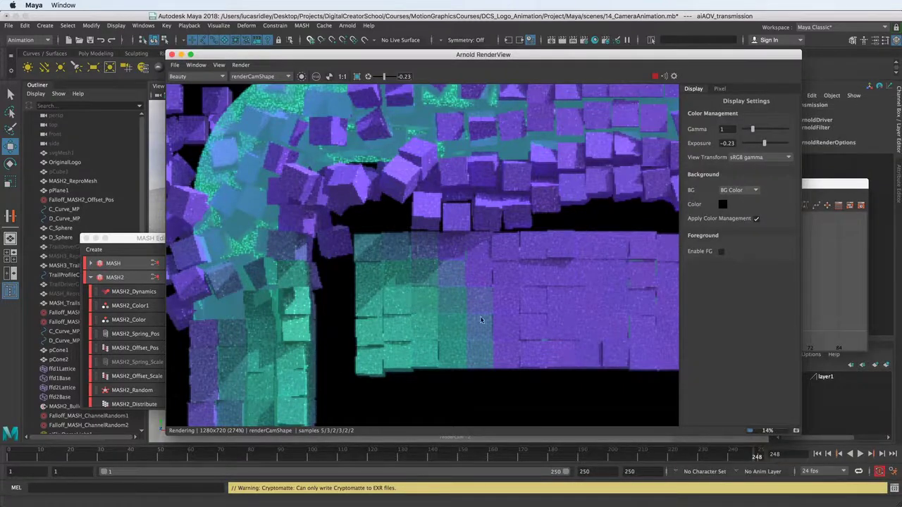
pyautogui.scroll(-5, 421, 311)
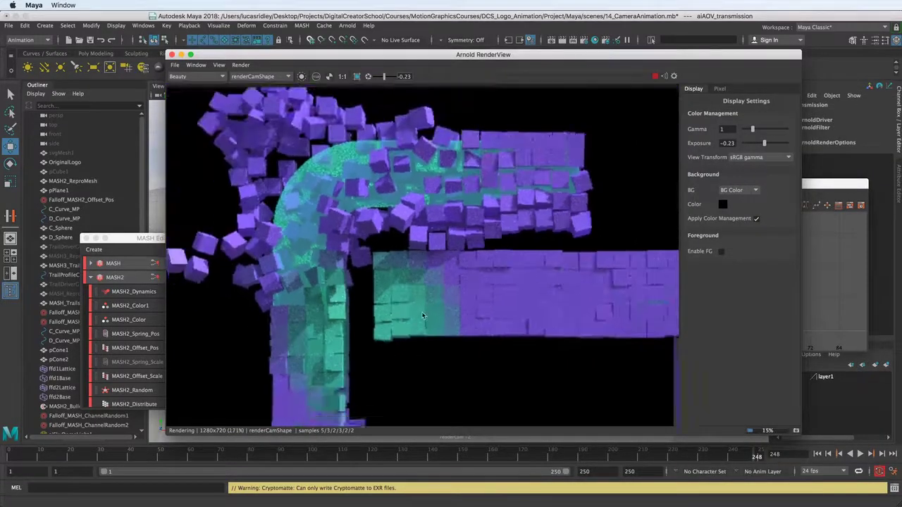
pyautogui.scroll(-2, 387, 247)
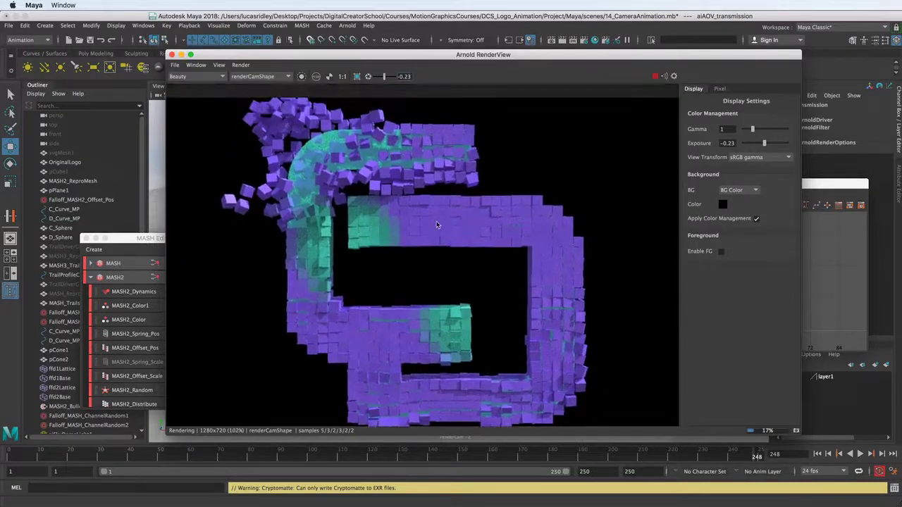
pyautogui.click(171, 55)
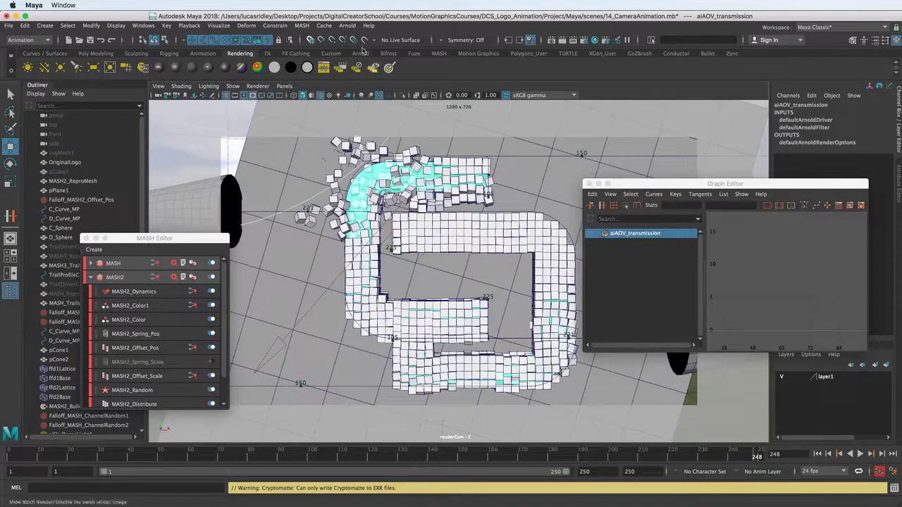
# Step: Reopen Render Settings to check the Common tab file output and frame range, then close it
pyautogui.click(580, 40)
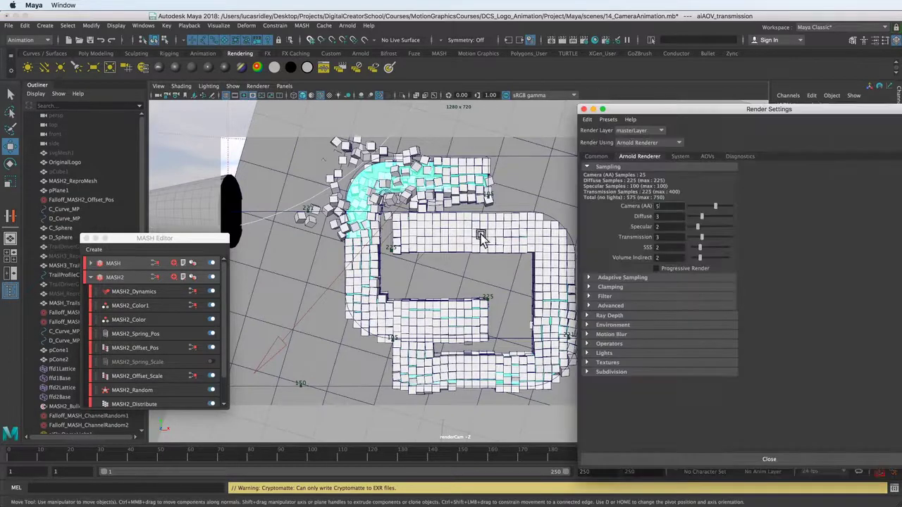
pyautogui.moveTo(705, 114); pyautogui.dragTo(568, 88)
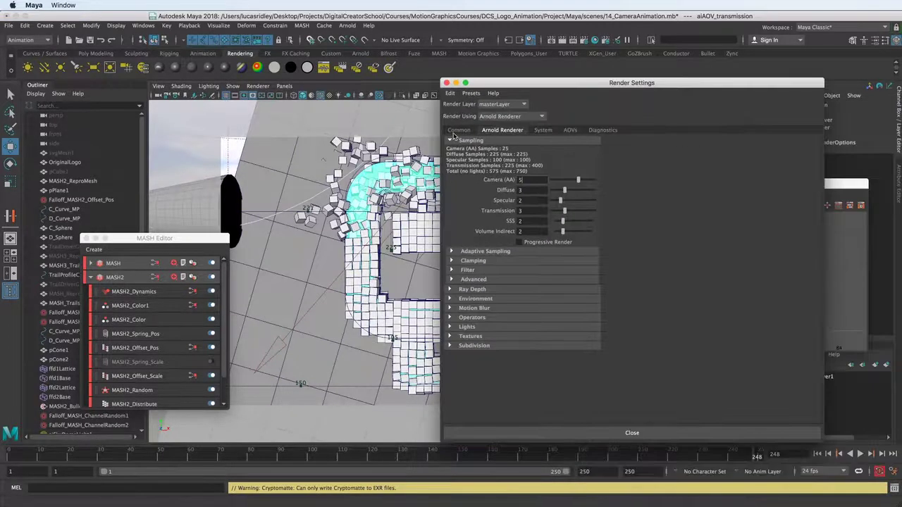
pyautogui.click(458, 131)
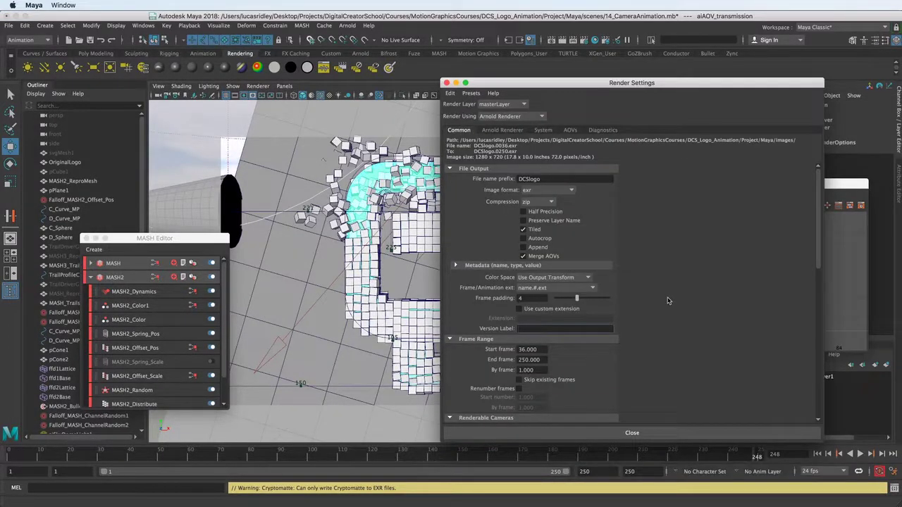
pyautogui.scroll(-5, 730, 322)
pyautogui.scroll(5, 730, 322)
pyautogui.click(446, 83)
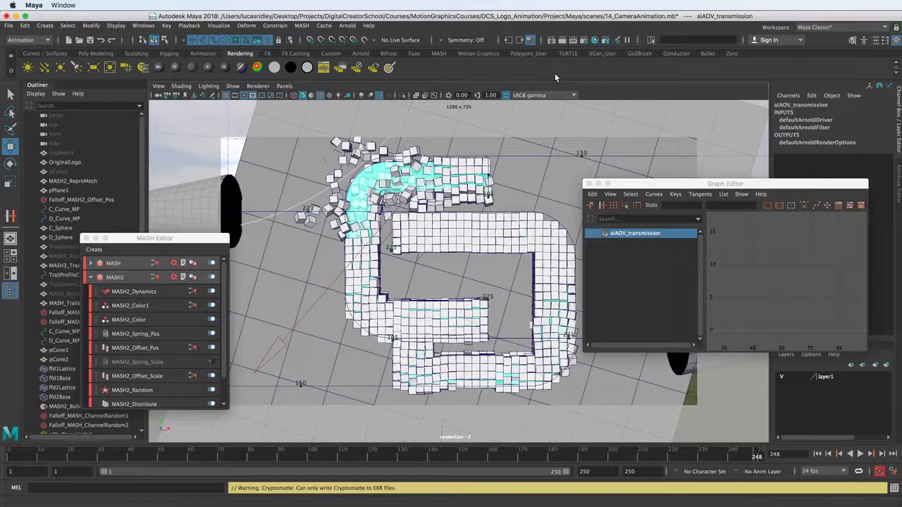
# Step: Save the scene as 15_Render.mb, renaming it from 14_CameraAnimation.mb
pyautogui.press('super+shift+s')
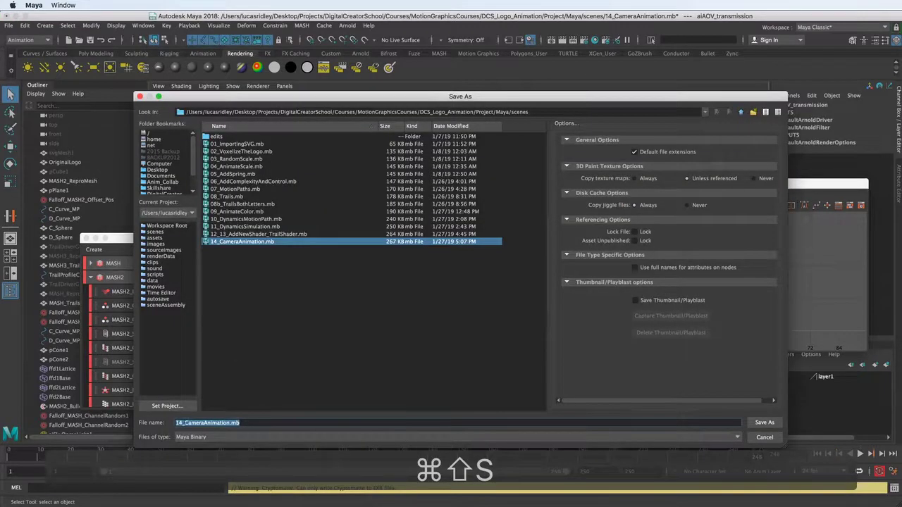
pyautogui.press('Left')
pyautogui.press('Right')
pyautogui.press('Delete')
pyautogui.write('5')
pyautogui.press('Right')
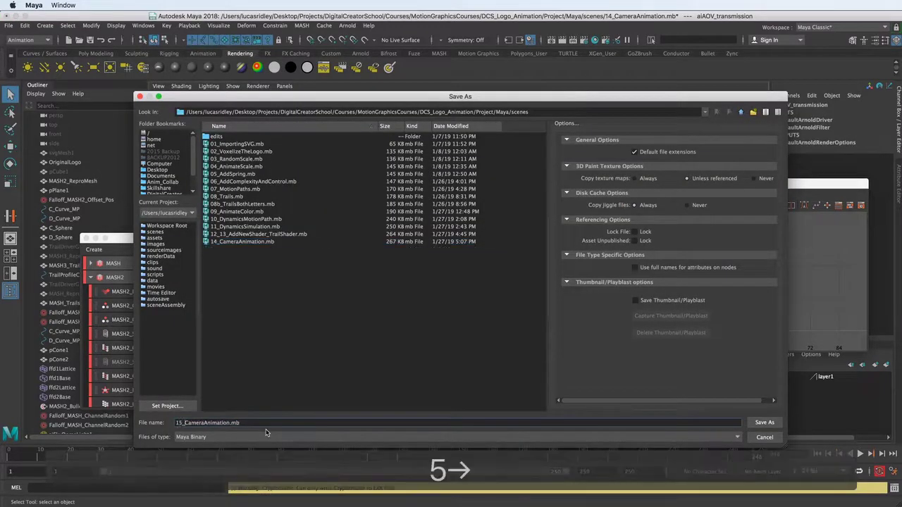
pyautogui.hotkey('shift', 'Right')
pyautogui.hotkey('shift', 'Right')
pyautogui.hotkey('shift', 'Right')
pyautogui.hotkey('shift', 'Right')
pyautogui.hotkey('shift', 'Right')
pyautogui.hotkey('shift', 'Right')
pyautogui.hotkey('shift', 'Right')
pyautogui.hotkey('shift', 'Right')
pyautogui.hotkey('shift', 'Right')
pyautogui.hotkey('shift', 'Right')
pyautogui.hotkey('shift', 'Right')
pyautogui.hotkey('shift', 'Right')
pyautogui.hotkey('shift', 'Right')
pyautogui.hotkey('shift', 'Right')
pyautogui.hotkey('shift', 'Right')
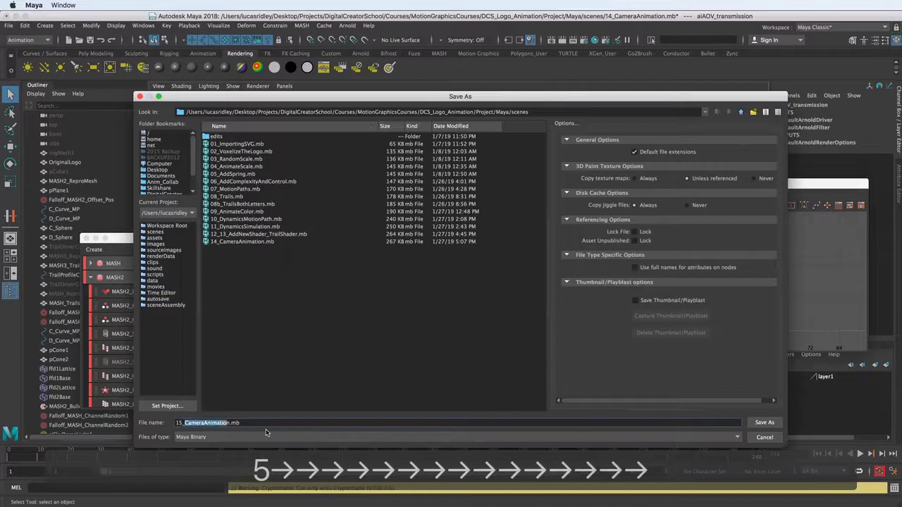
pyautogui.hotkey('shift', 'Right')
pyautogui.write('Render')
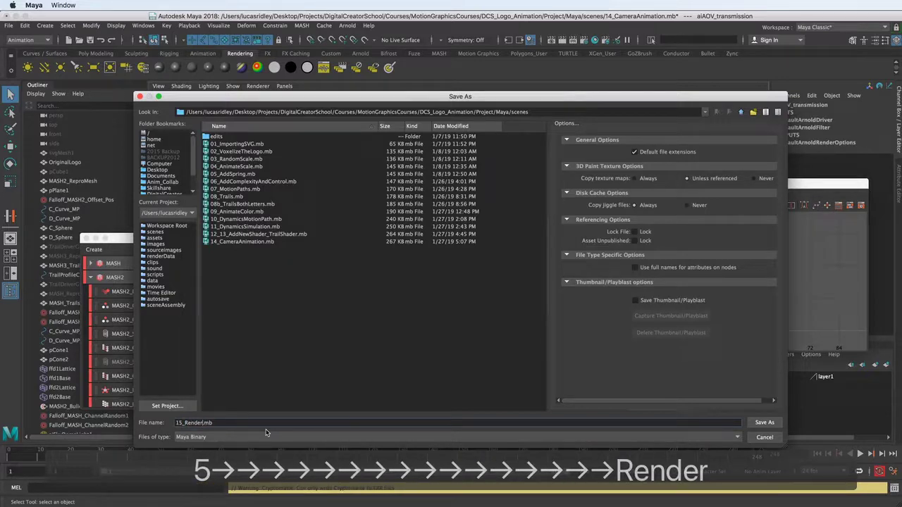
pyautogui.press('Return')
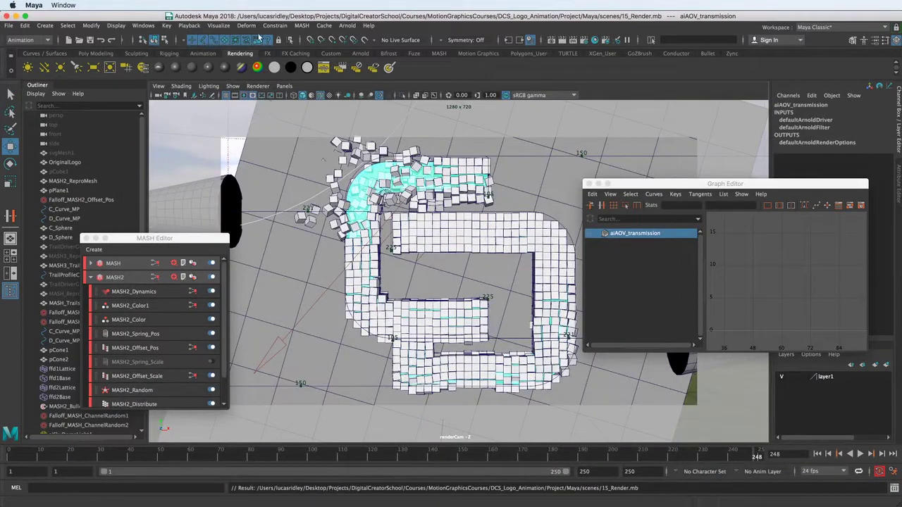
# Step: Switch to the Rendering menu set and render the frame 36–250 sequence through renderCam
pyautogui.click(27, 40)
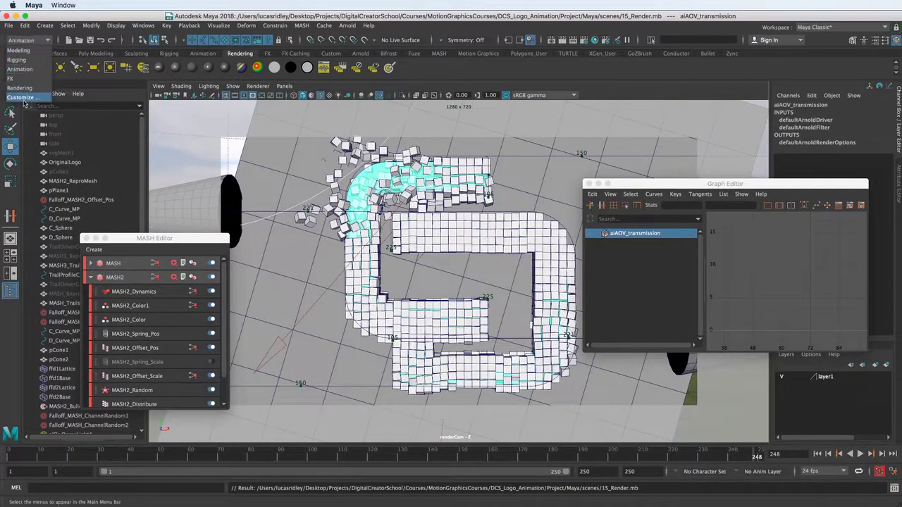
pyautogui.click(29, 90)
pyautogui.click(253, 26)
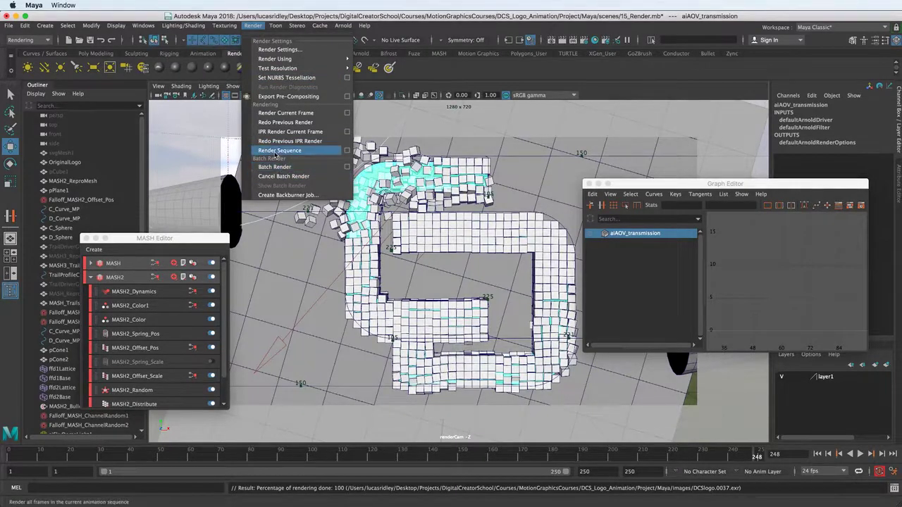
pyautogui.click(347, 151)
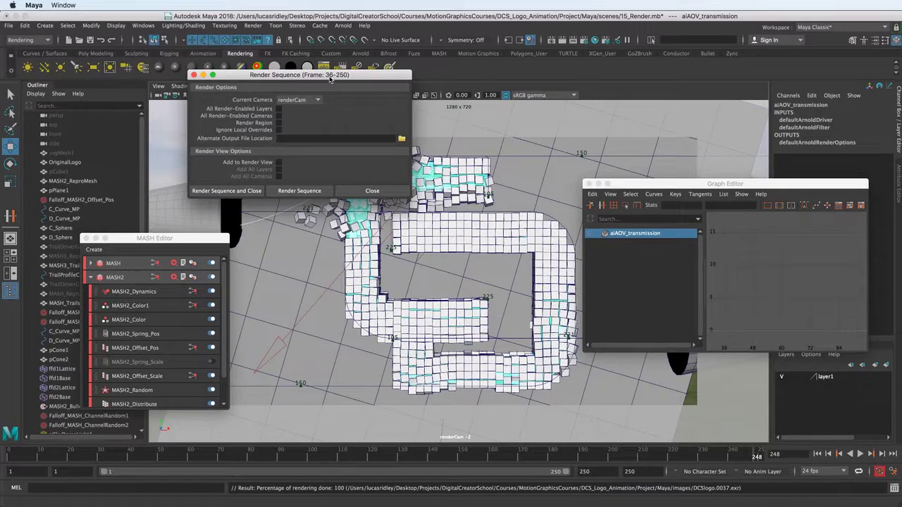
pyautogui.click(234, 191)
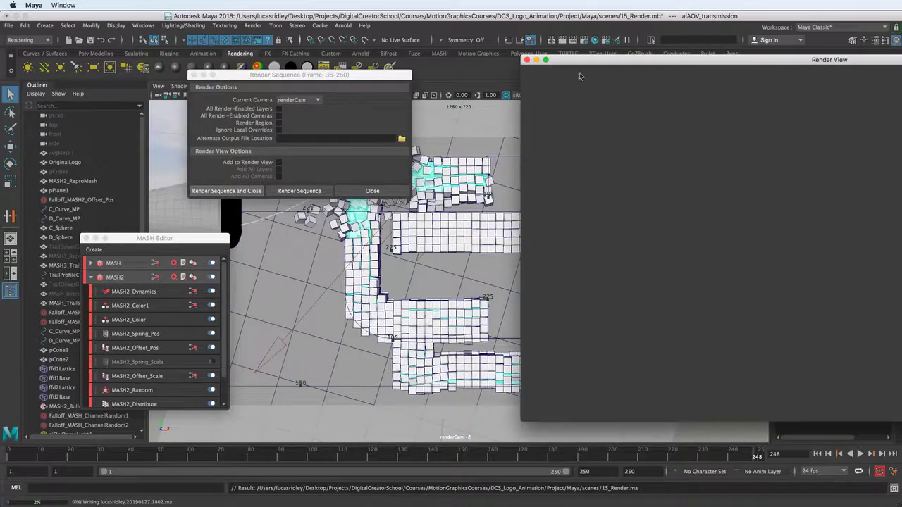
pyautogui.moveTo(593, 63); pyautogui.dragTo(254, 51)
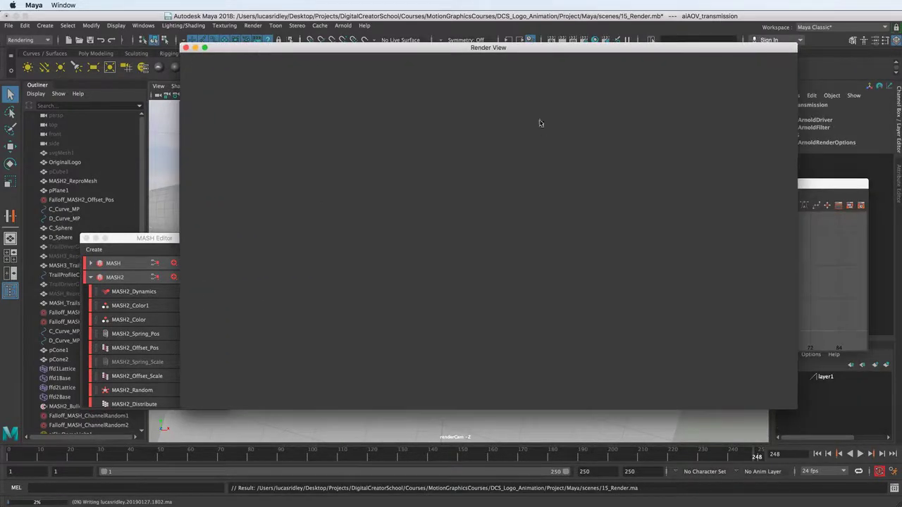